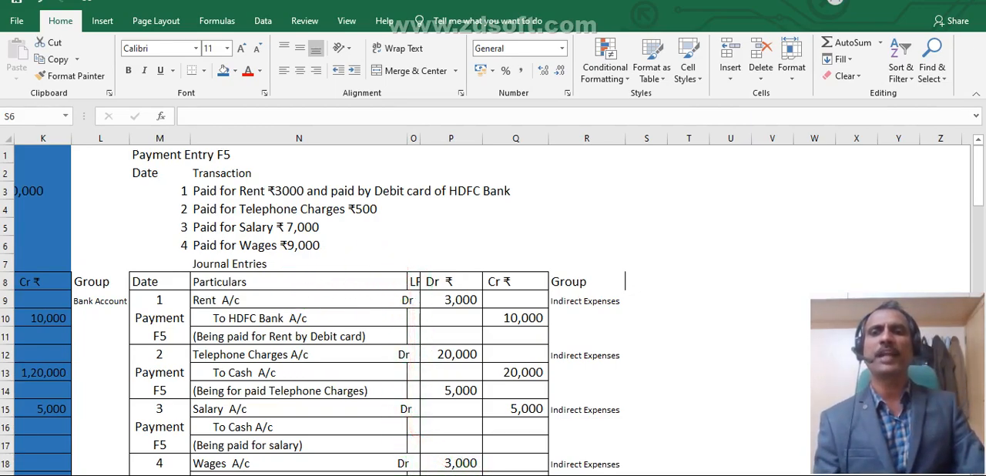
- Review the rent, telephone, salary and wages payment transactions alongside their journal entries and account groups in the worksheet
left_click(217, 183)
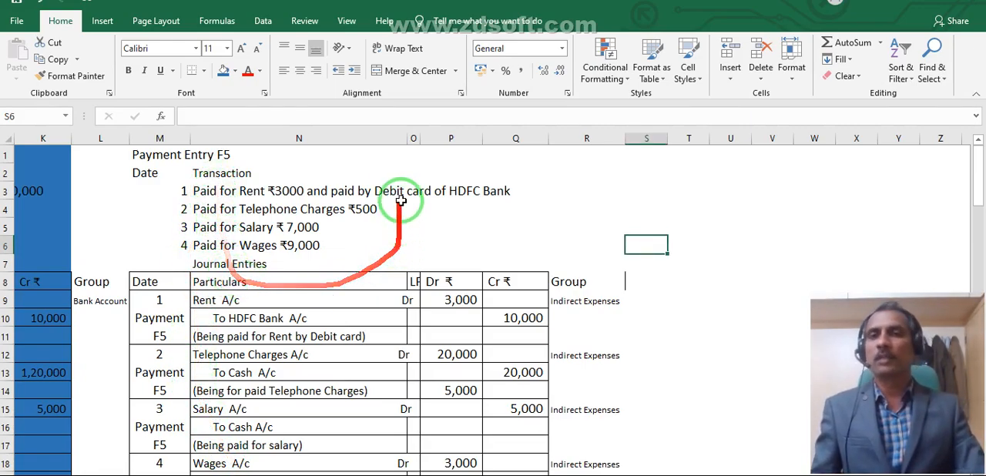
left_click(318, 369)
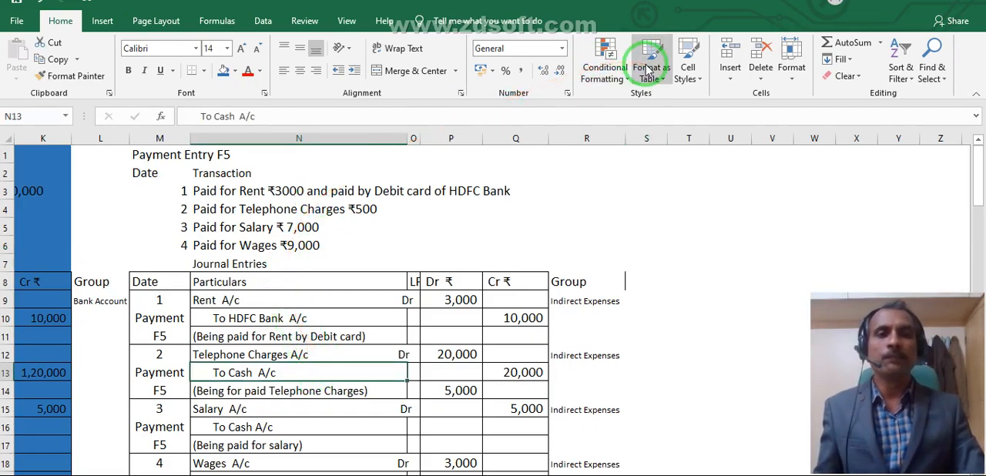
left_click(206, 191)
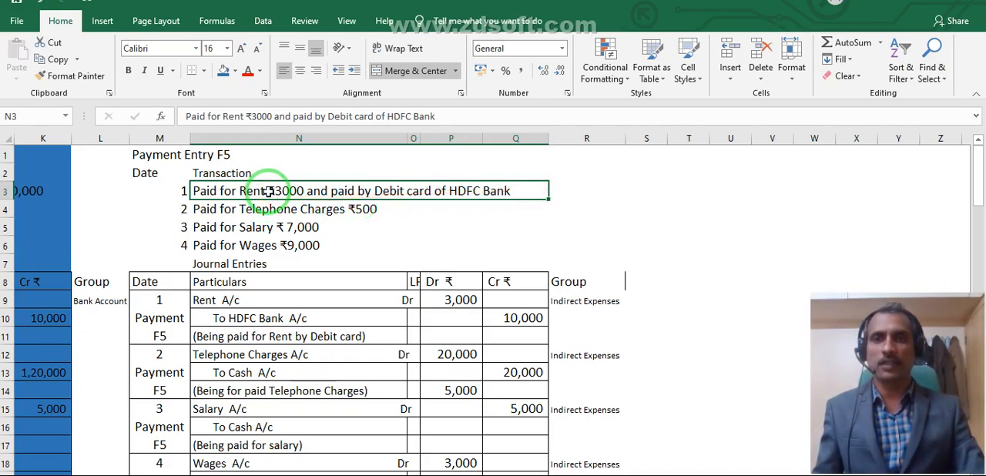
left_click(257, 209)
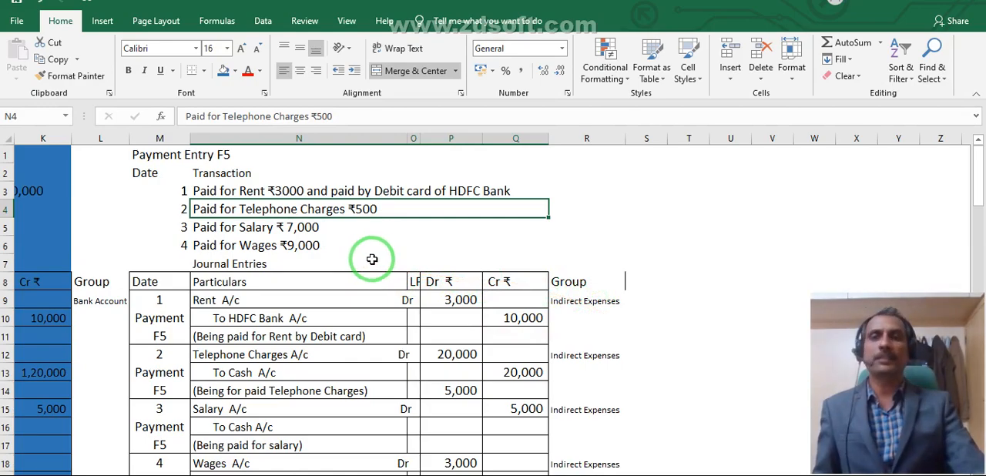
left_click(223, 353)
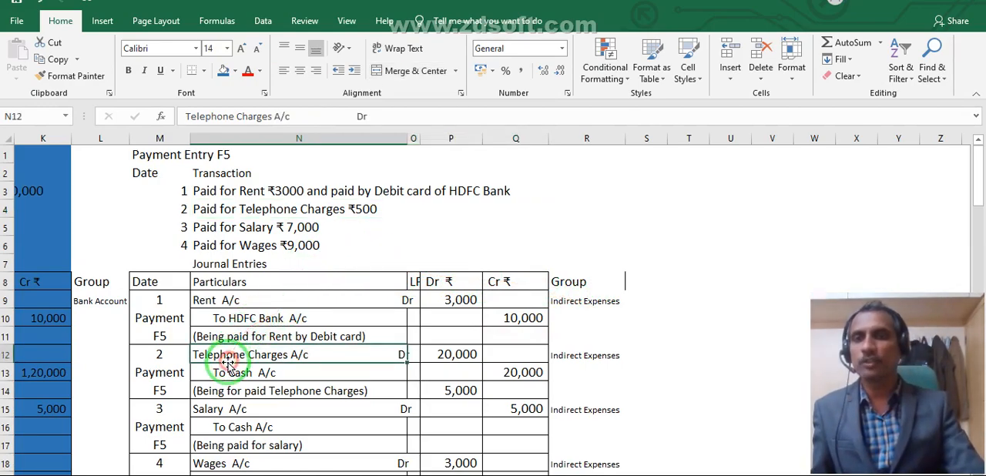
left_click_drag(149, 352, 542, 374)
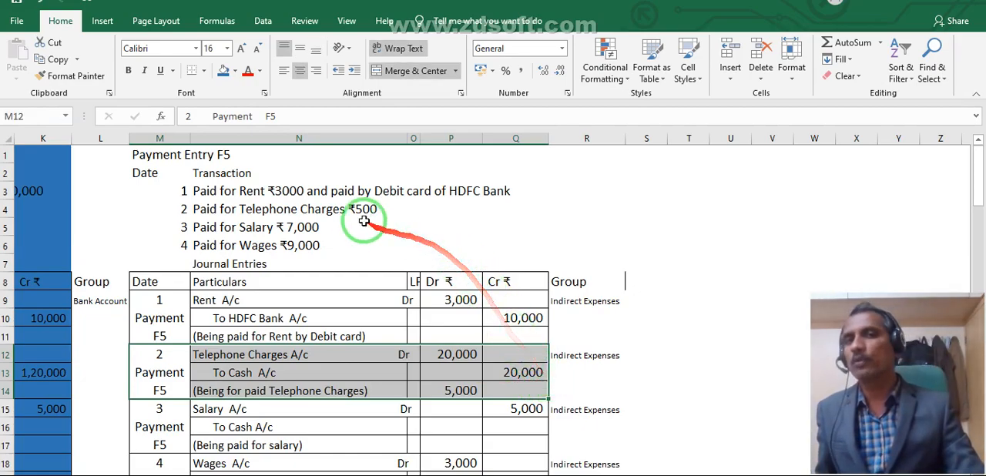
scroll(304, 198, "down", 1)
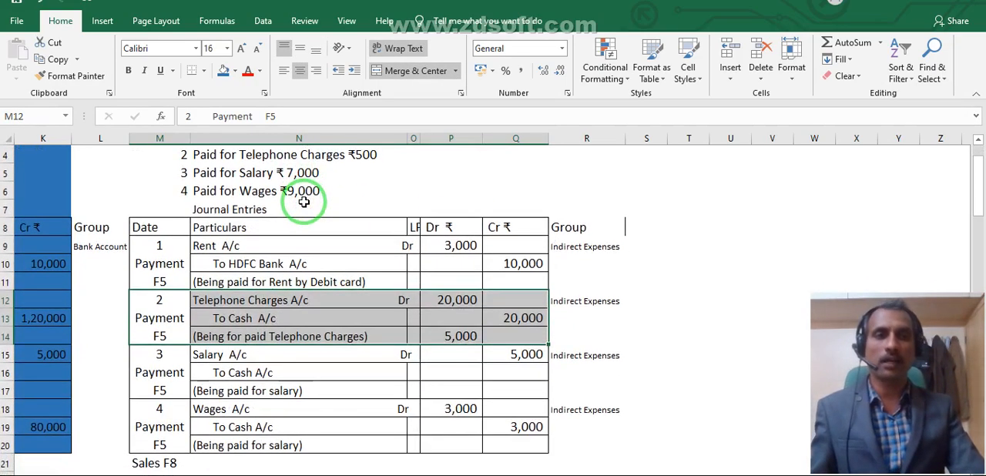
left_click(589, 301)
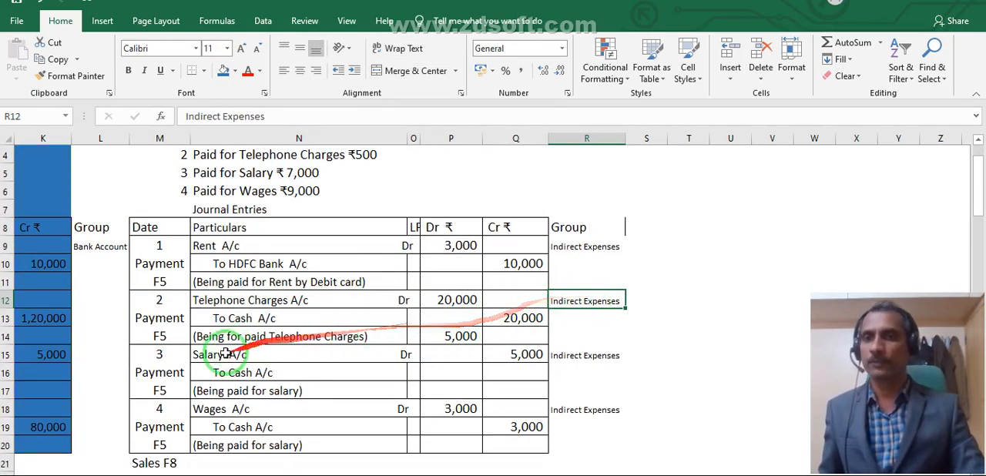
left_click(220, 173)
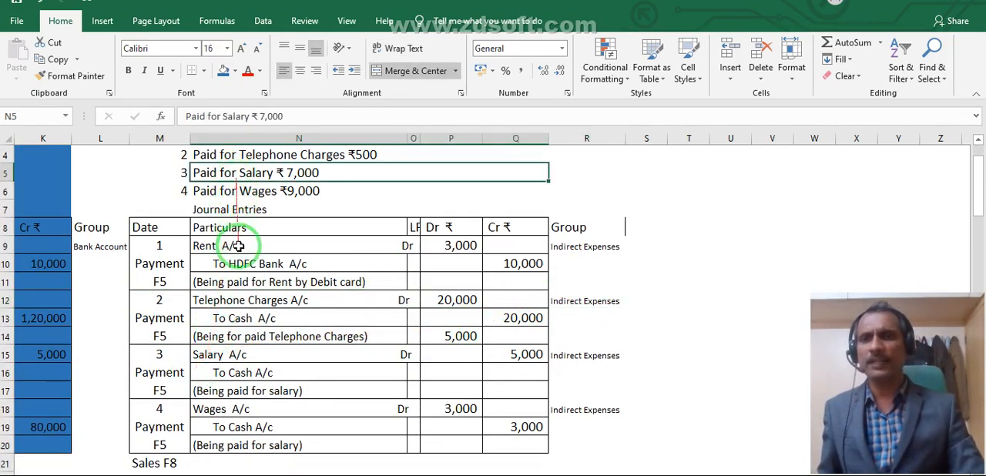
left_click(230, 359)
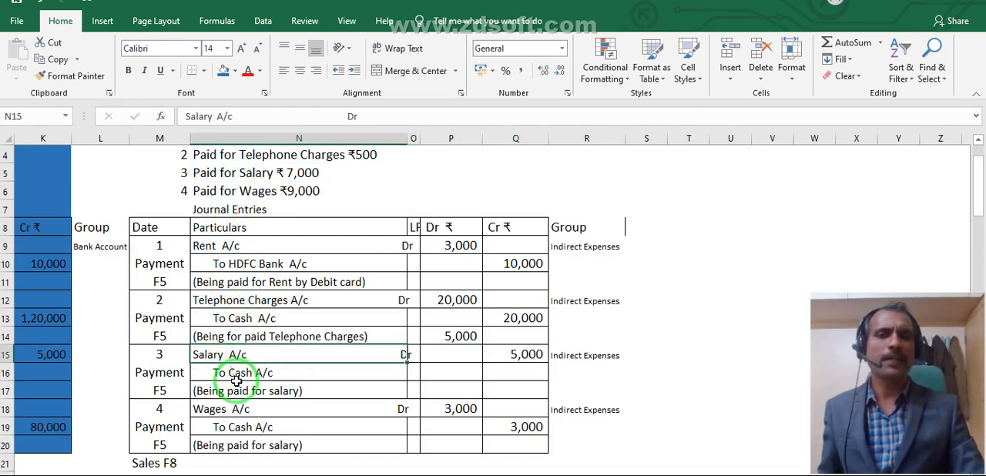
left_click(250, 191)
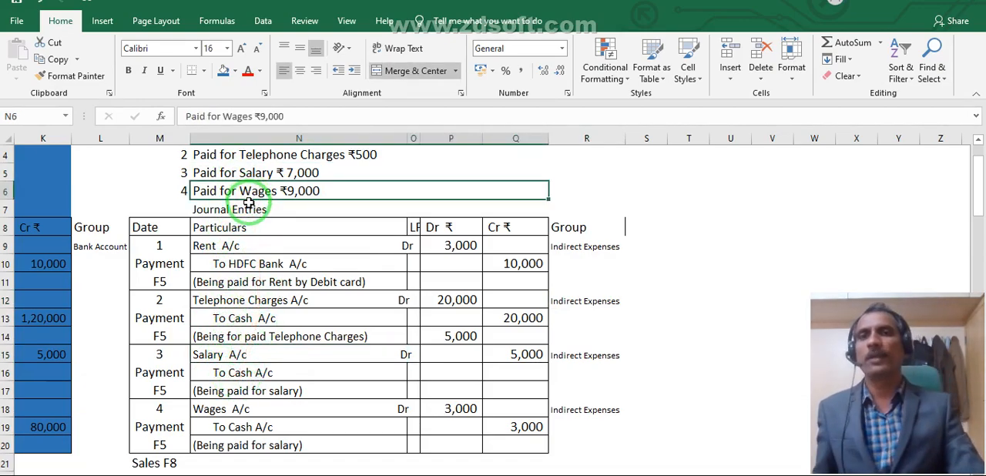
left_click(291, 441)
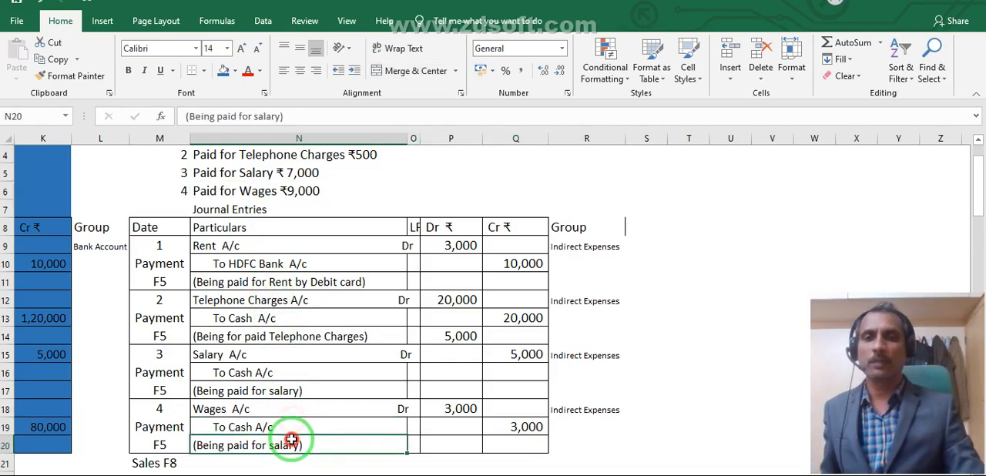
- Fill the payment journal entries table, from the Date header through the wages entry (M8:Q20), with light green
left_click_drag(146, 225, 523, 416)
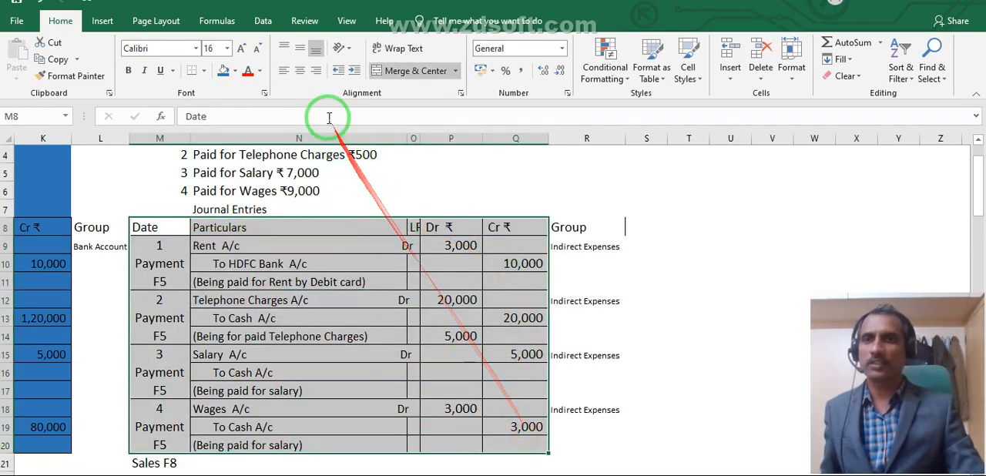
left_click(235, 70)
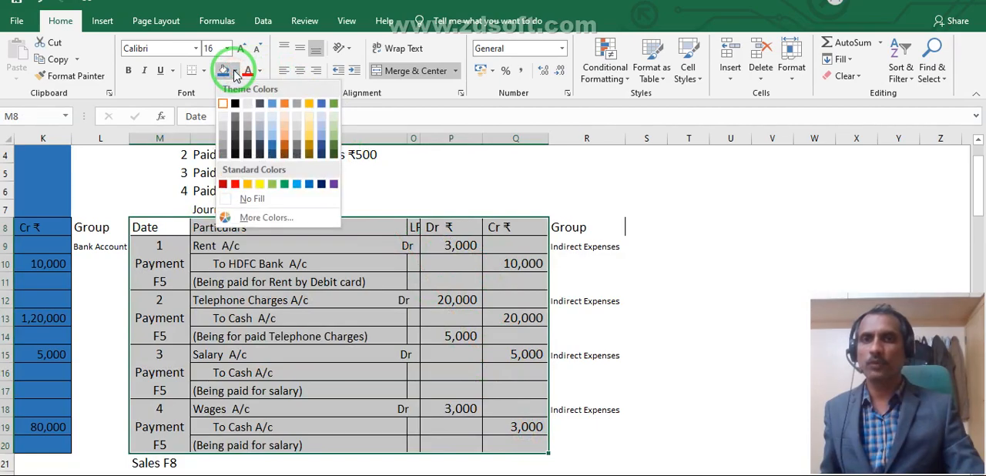
left_click(334, 127)
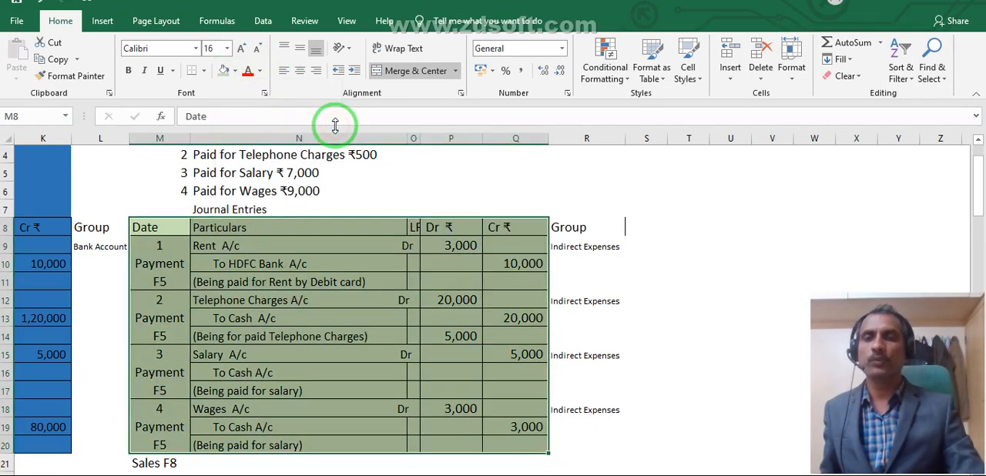
- Examine the credited bank and cash accounts and the debited expense accounts in the four payment journal entries
left_click(255, 270)
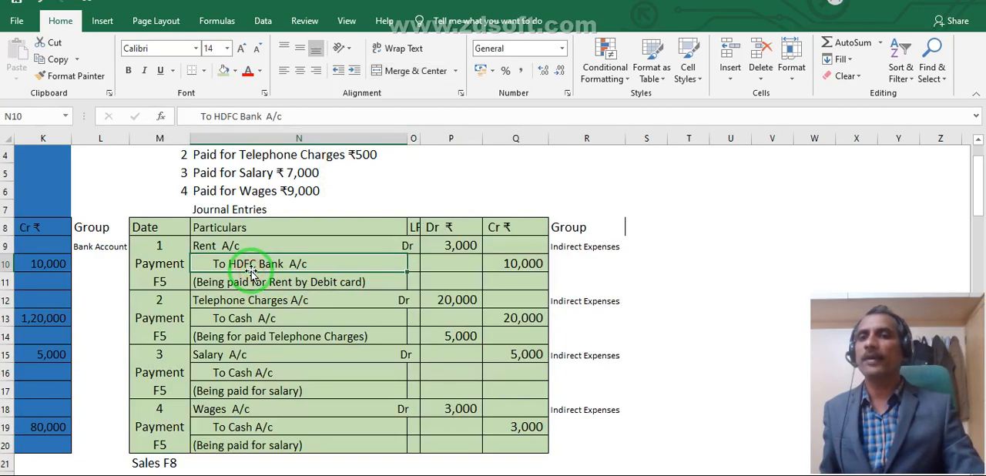
left_click(251, 319)
left_click(255, 370)
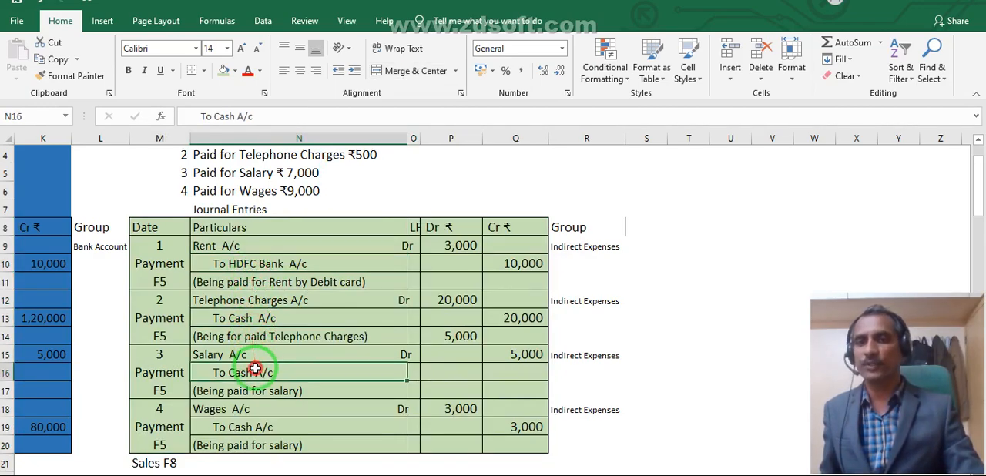
left_click(275, 426)
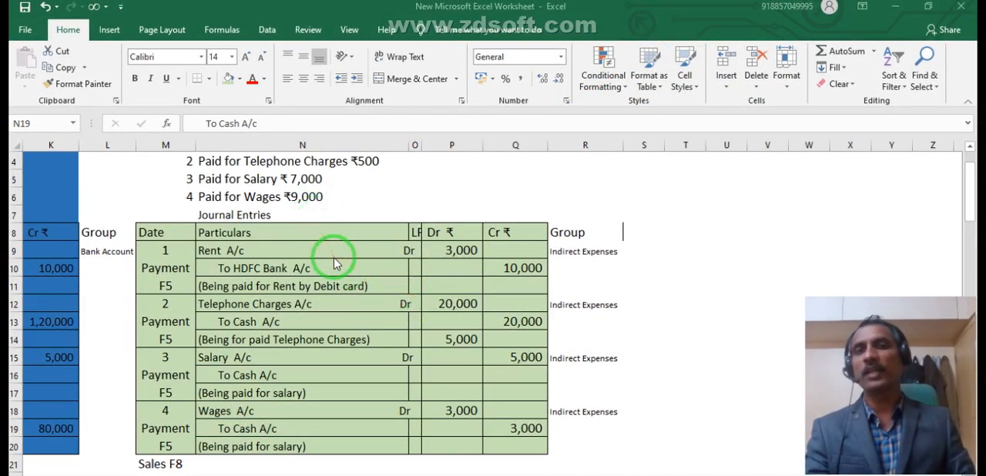
left_click(267, 270)
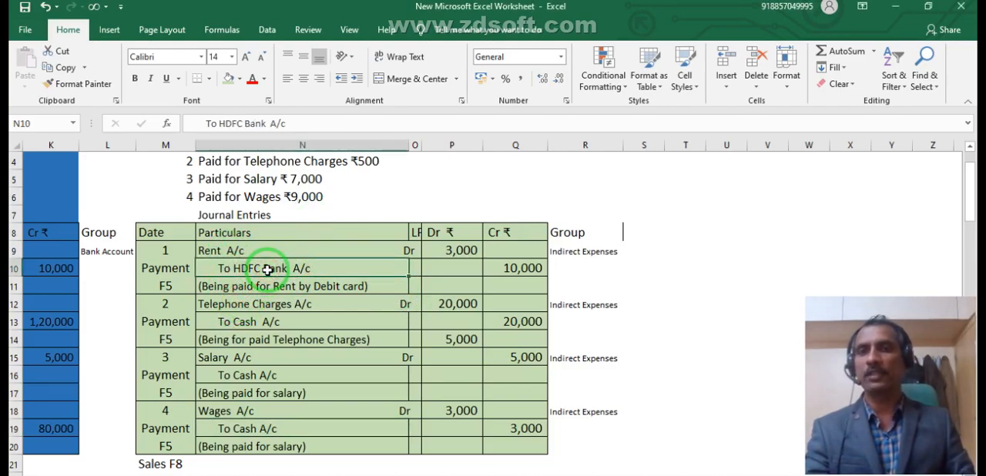
left_click(267, 304)
left_click(262, 359)
left_click(242, 410)
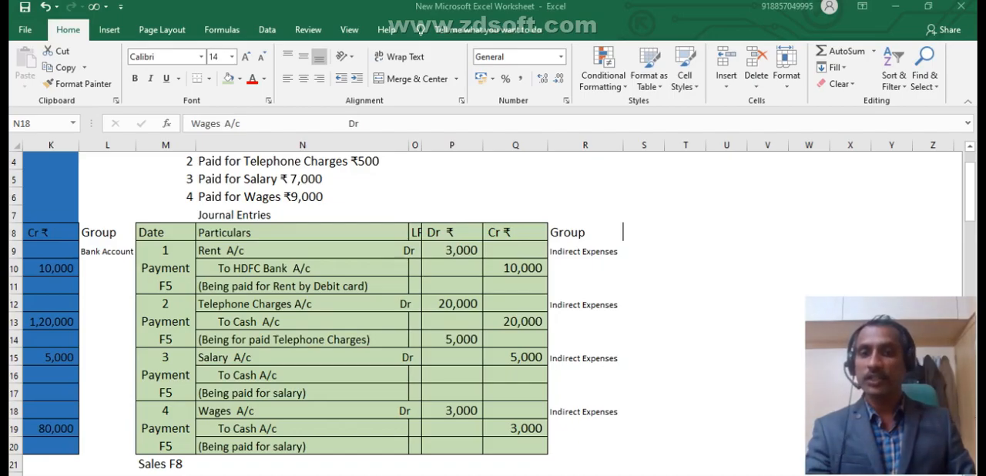
- Switch to Tally.ERP 9, return to the Gateway of Tally and open the ledger masters under Accounts Info
key("alt+Tab")
key("Escape")
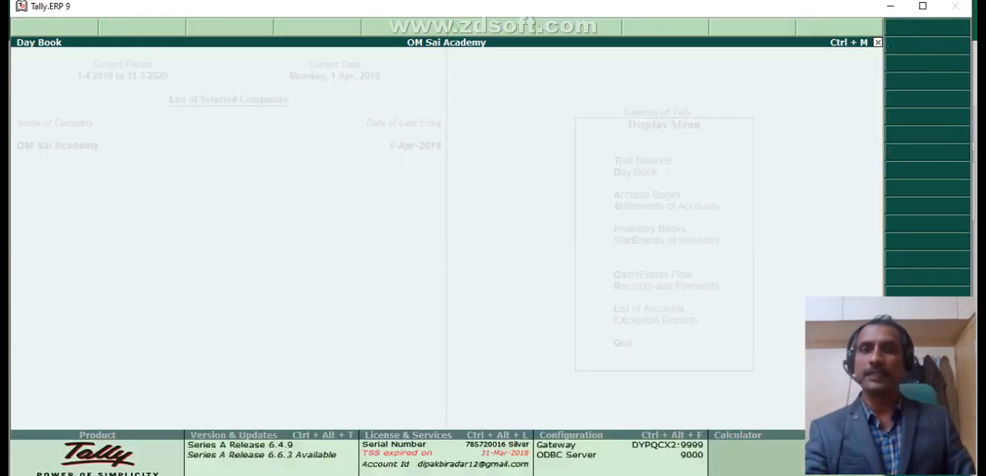
key("Escape")
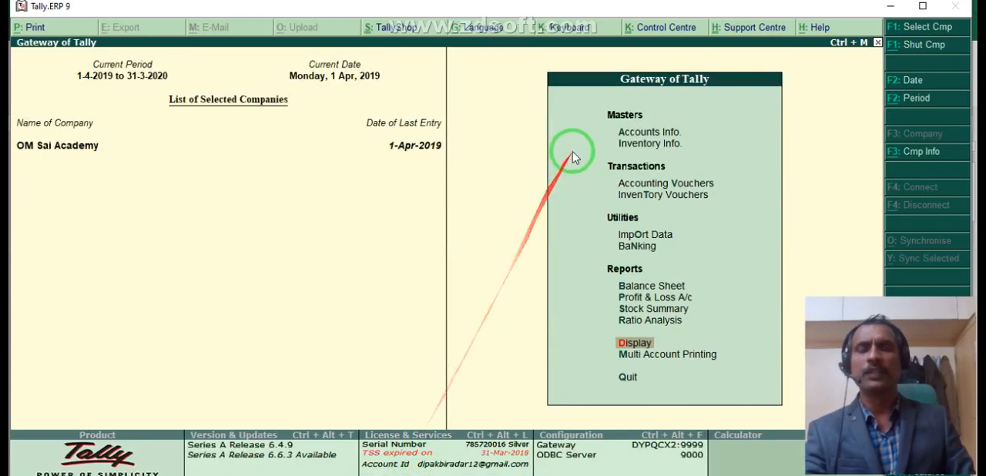
left_click(655, 137)
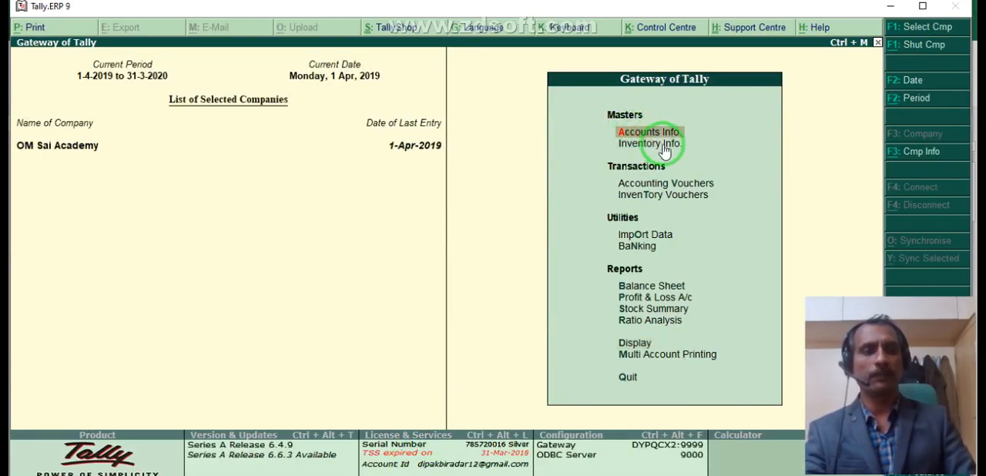
left_click(663, 146)
key("Down")
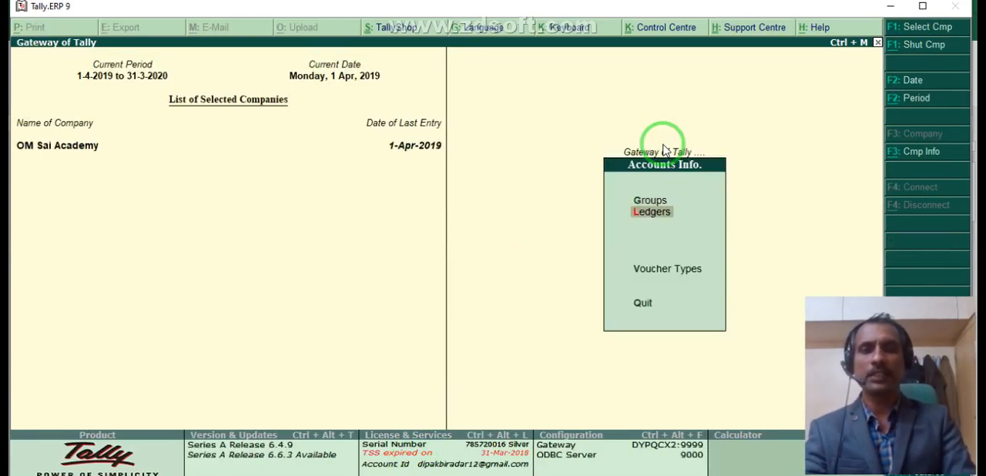
key("Return")
key("Return")
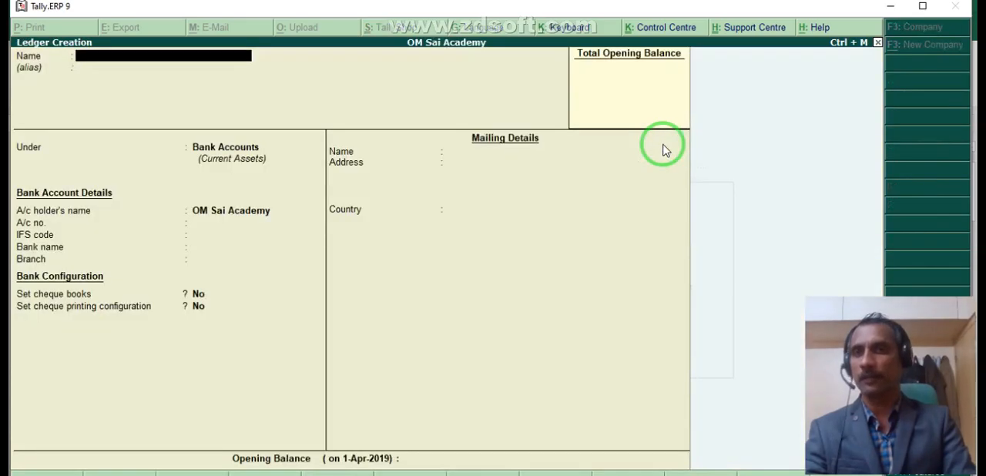
key("Escape")
- Open multiple ledger creation and set Under Group to All Items
key("Return")
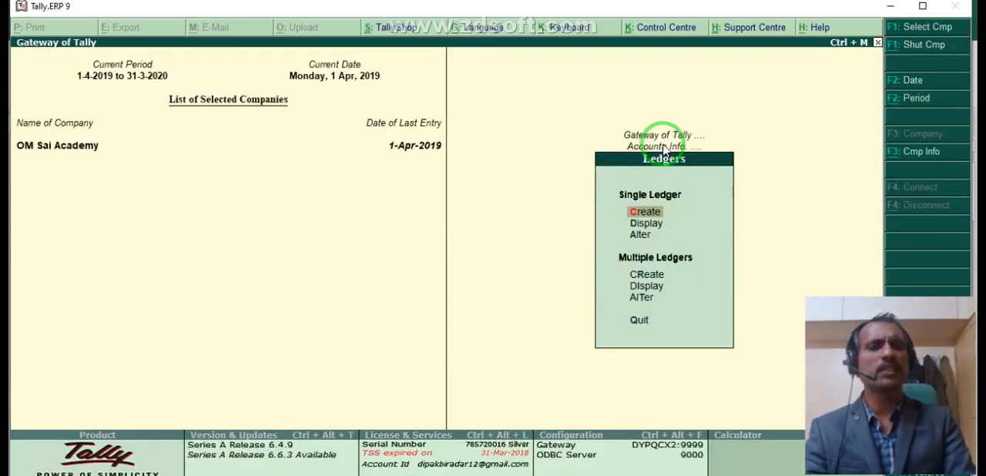
key("Down")
key("Down")
key("Down")
key("Return")
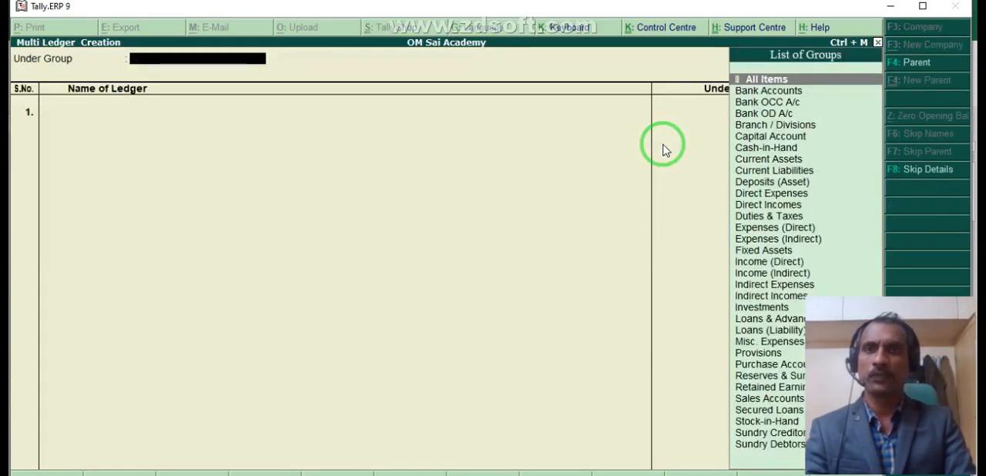
key("Return")
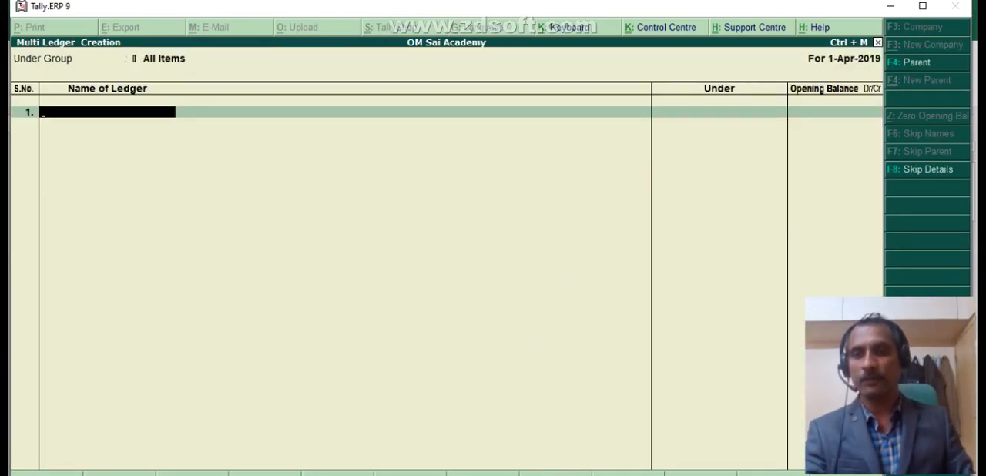
- Check the journal entries in Excel, and in Tally add the ledger Rent A/c under Indirect Expenses with a blank opening balance
key("alt+Tab")
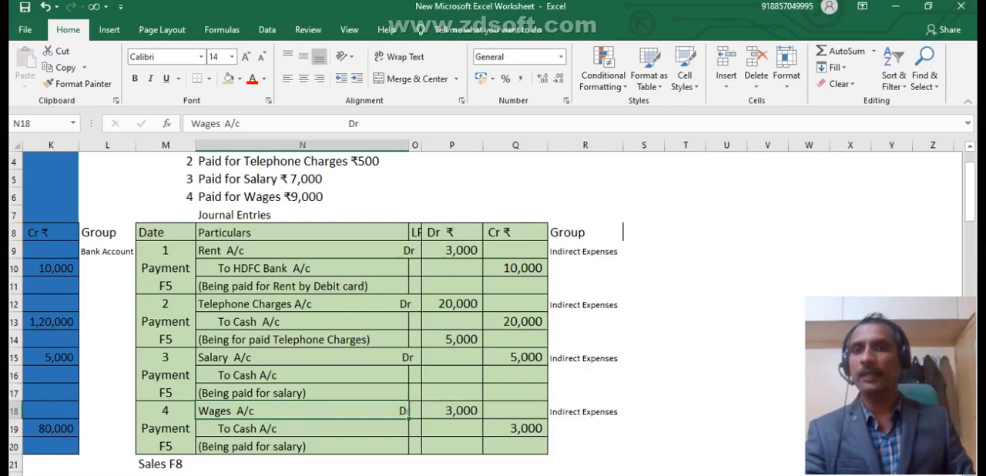
key("alt+Tab")
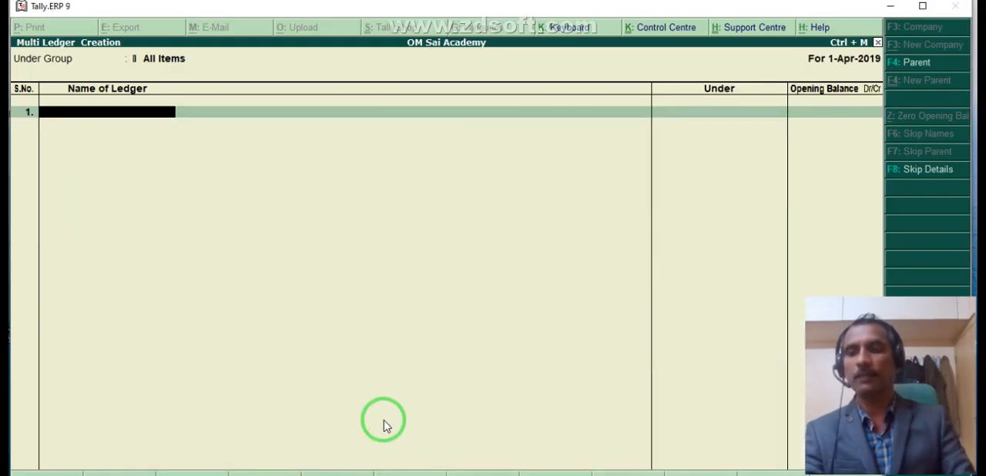
type("Rent")
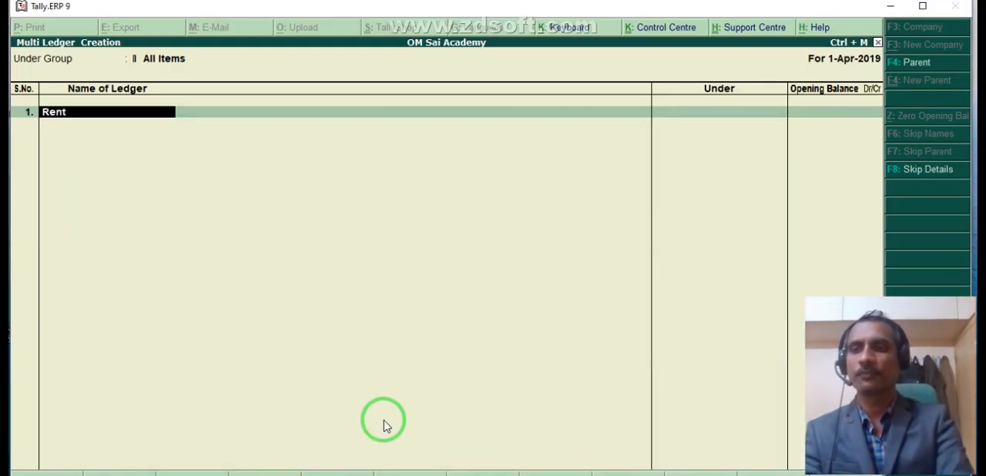
type(" A/c")
key("Return")
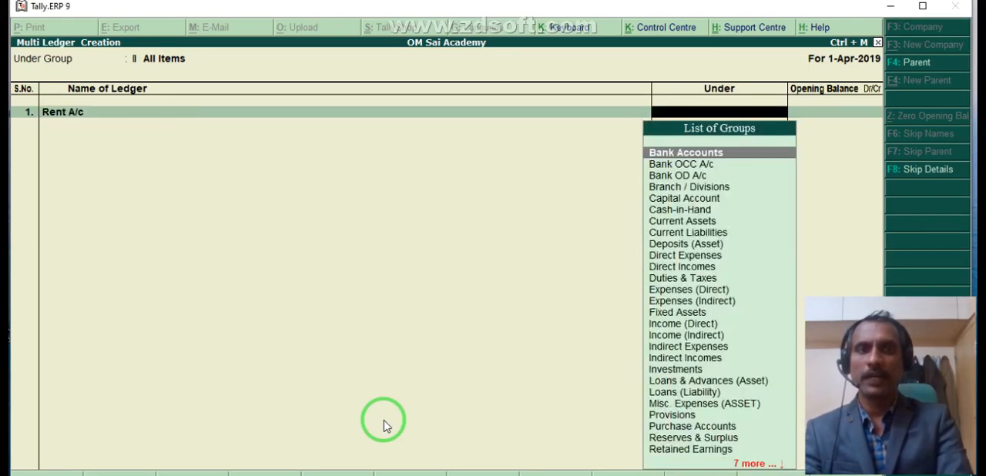
type("Ind")
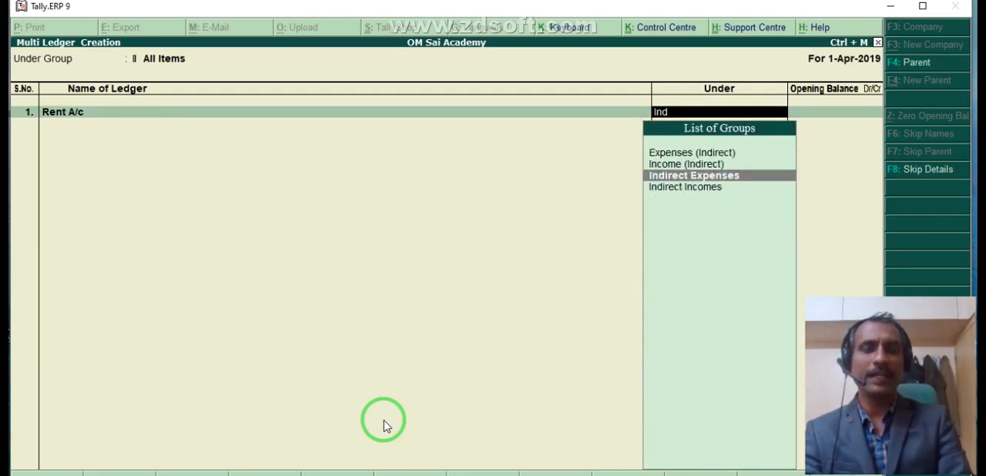
key("Return")
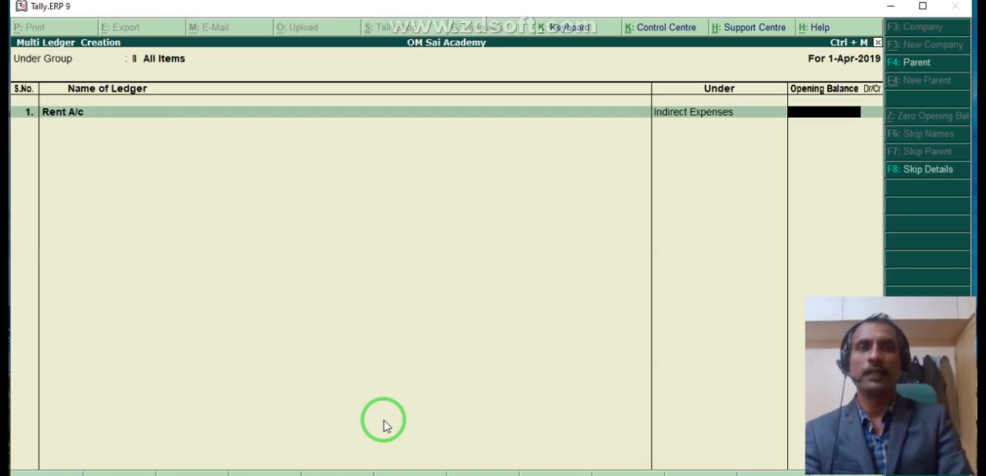
key("Return")
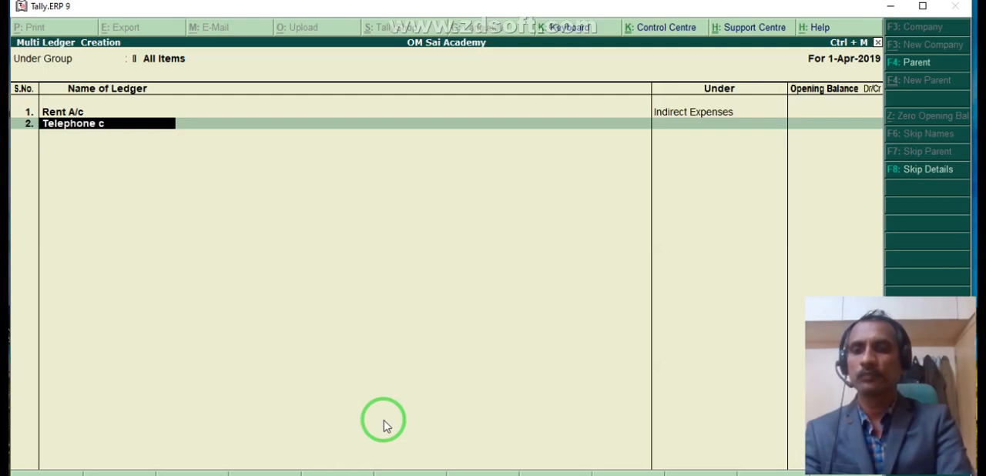
- Add the ledger Telephone Charges A/c under Indirect Expenses with a blank opening balance
type("Telephone Charges a/c")
key("Return")
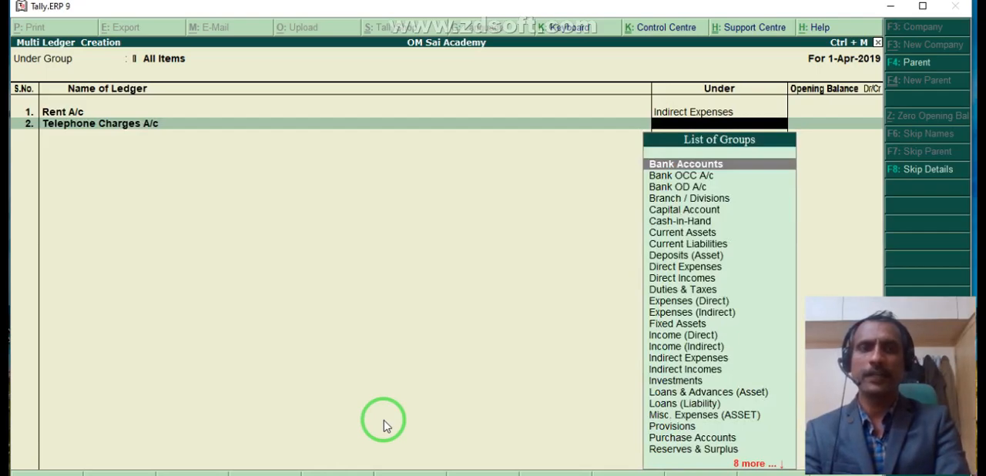
type("Ind")
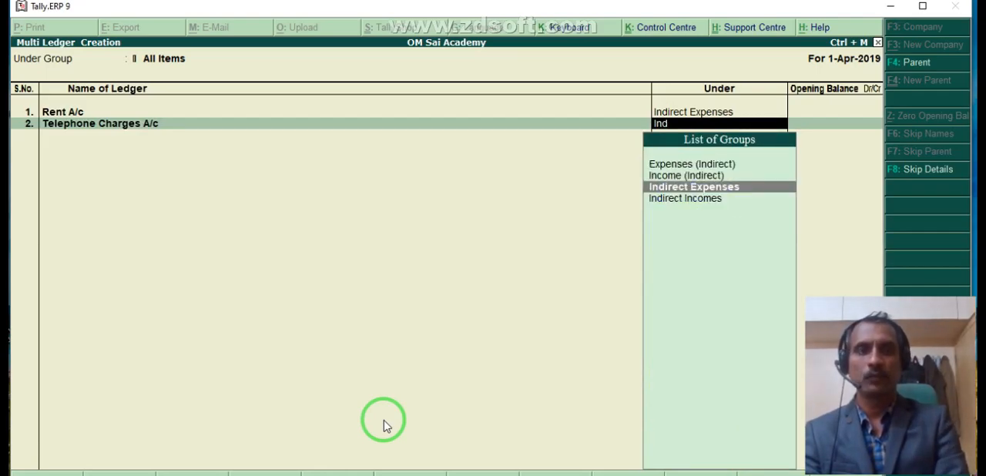
key("Return")
key("Return")
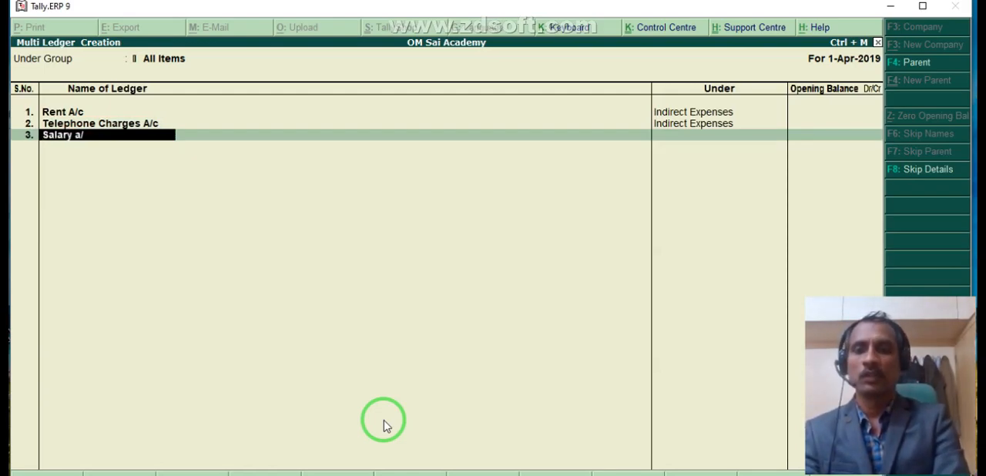
- Add the ledger Salary A/c under Indirect Expenses with a blank opening balance
key("Return")
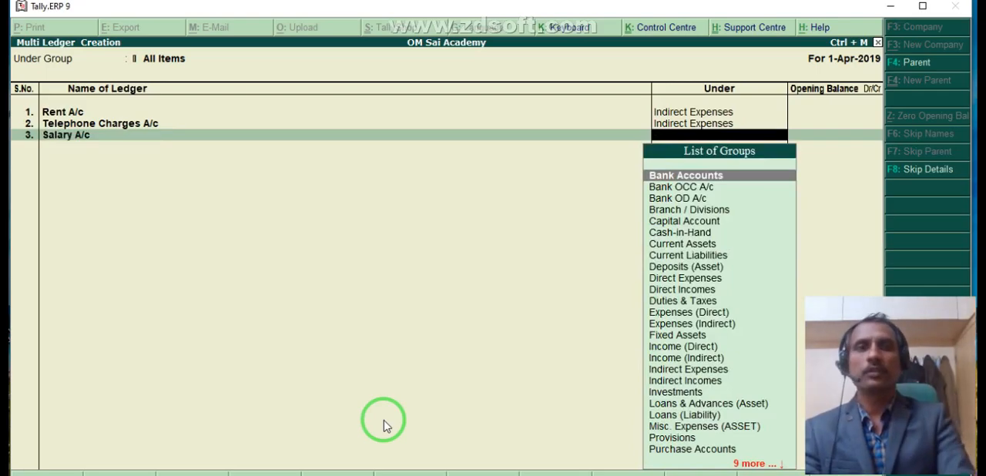
type("Ind")
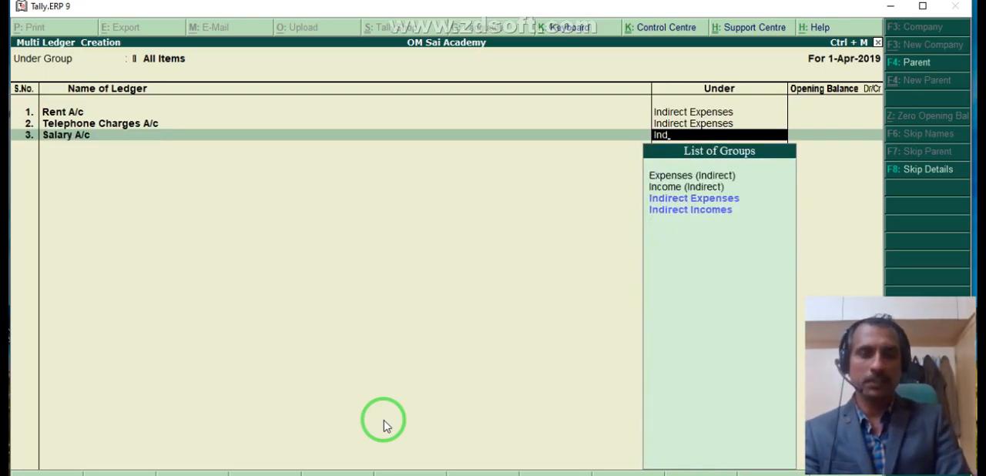
key("Return")
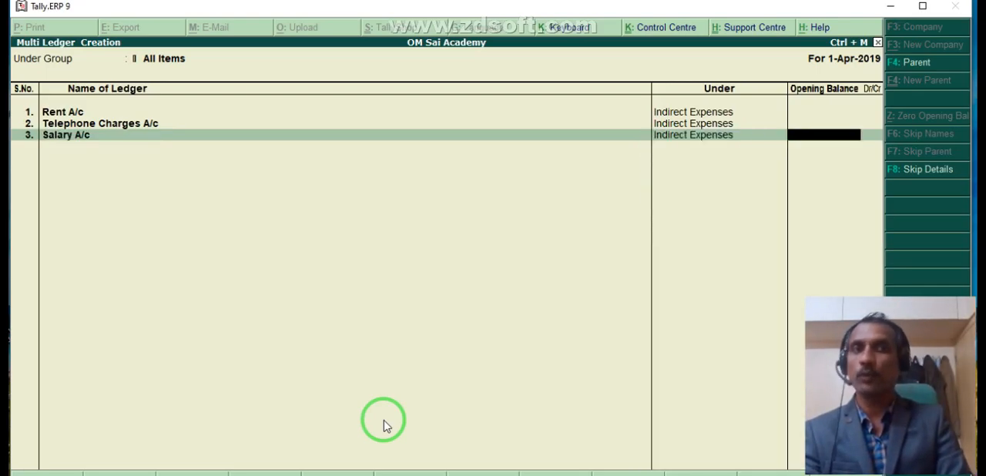
key("Return")
- Check the fourth journal entry in Excel, then in Tally add the ledger Wages under Direct Expenses and save the new ledgers
left_click_drag(391, 421, 327, 470)
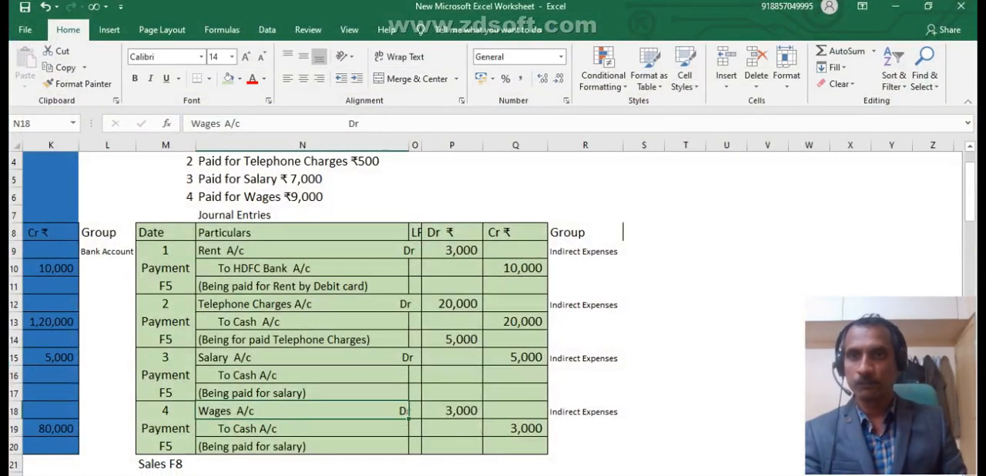
mouse_move(189, 440)
left_mouse_down()
mouse_move(216, 339)
mouse_move(224, 252)
mouse_move(212, 424)
left_mouse_up()
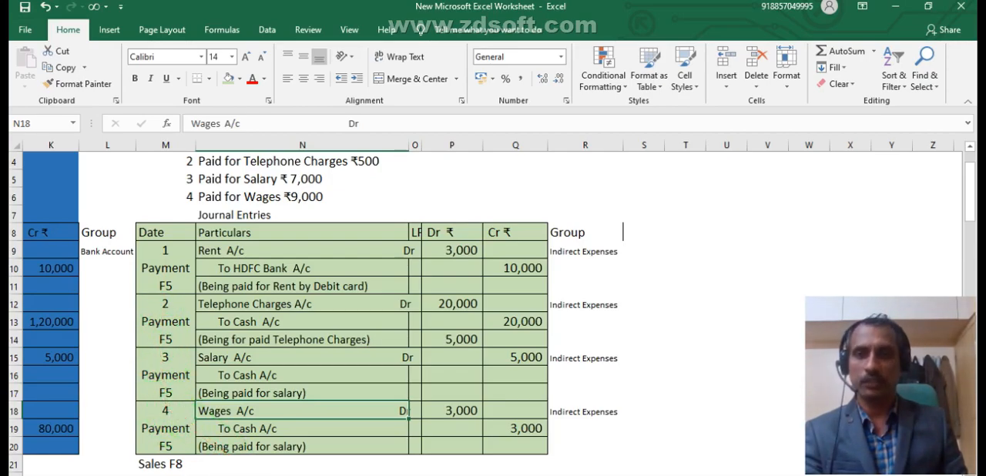
left_click(387, 475)
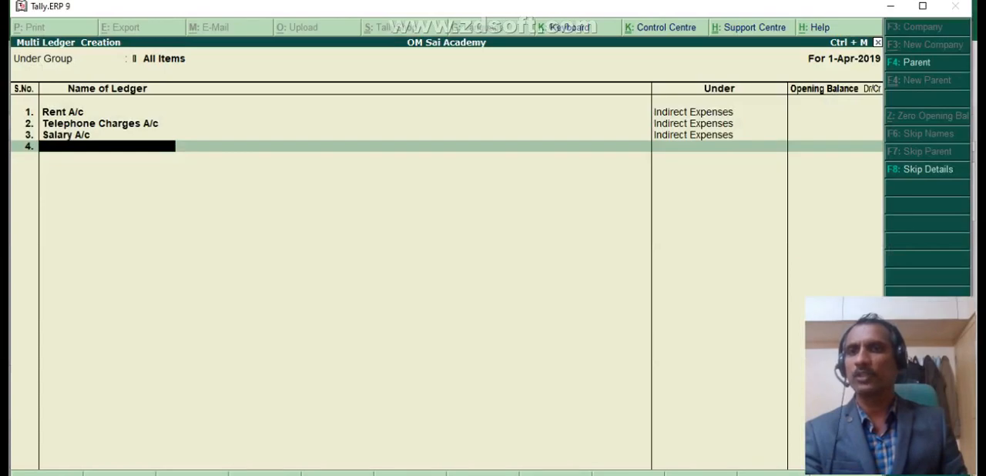
type("Wages")
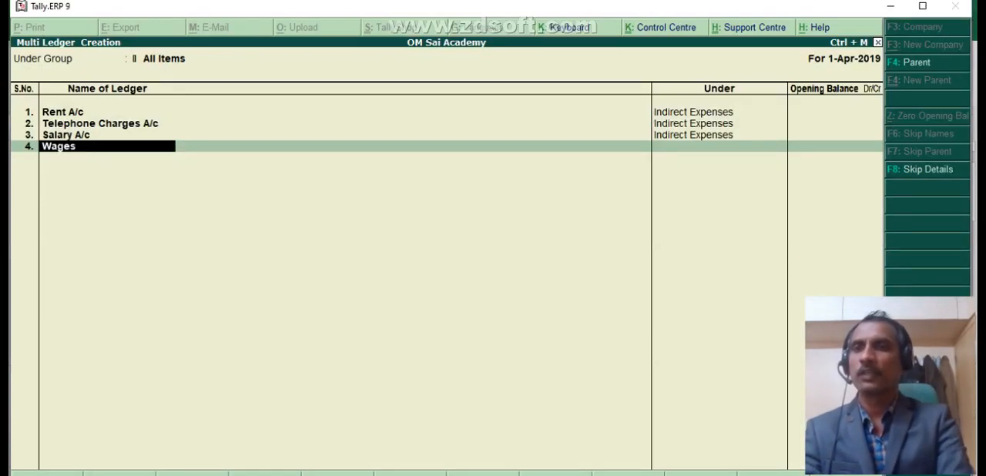
key("Return")
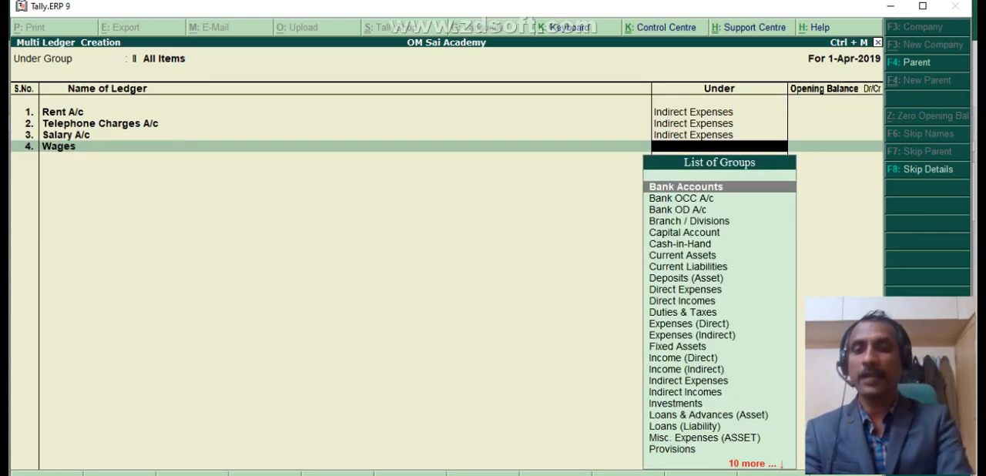
type("Direc")
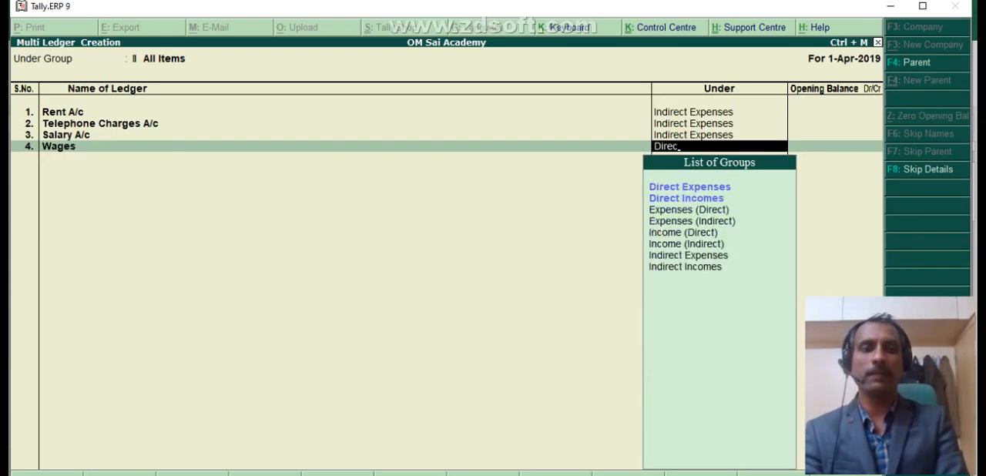
key("Return")
key("Return")
key("Return")
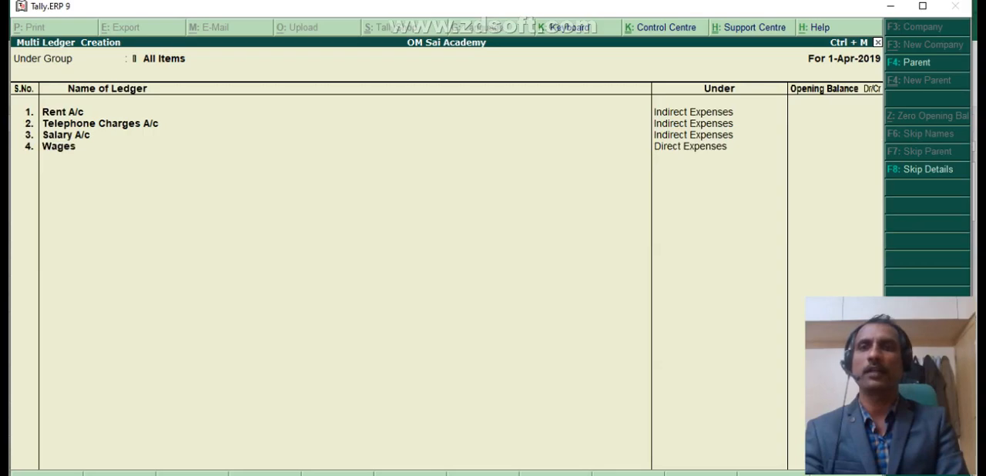
key("Return")
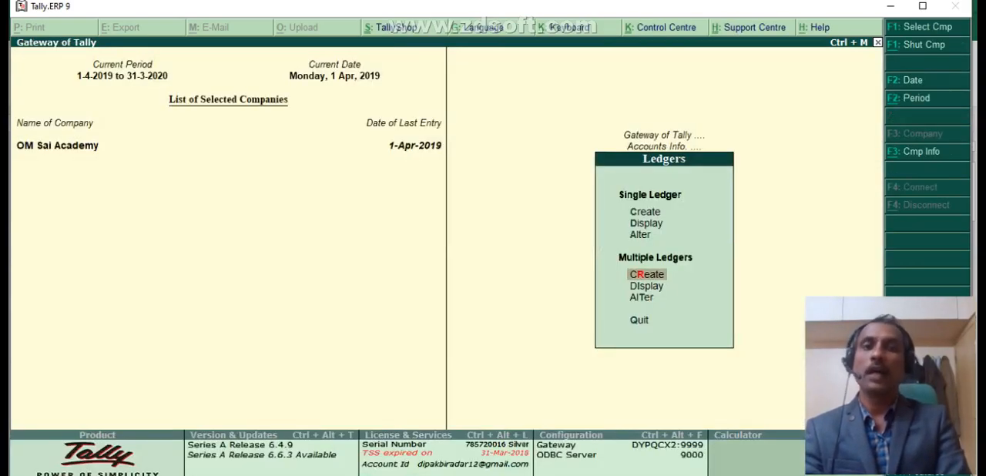
- Open multiple ledger alteration for All Items
key("Down")
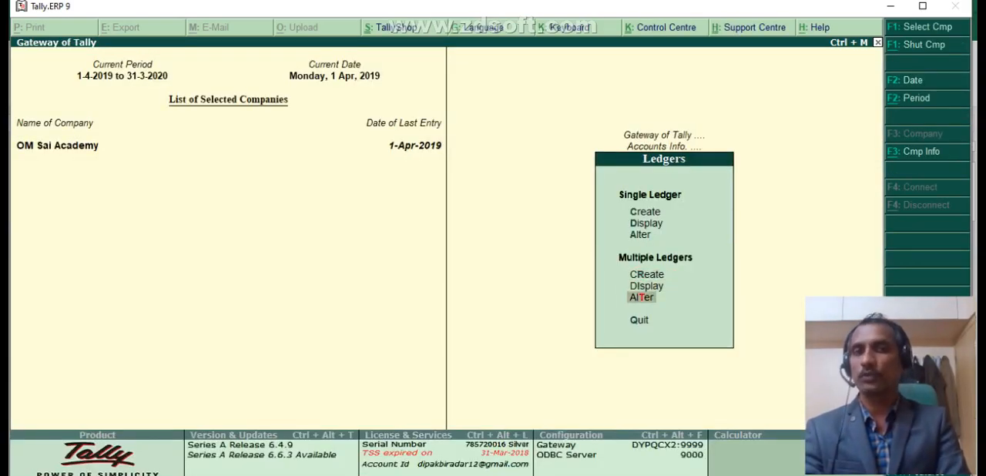
key("Down")
key("Return")
key("Return")
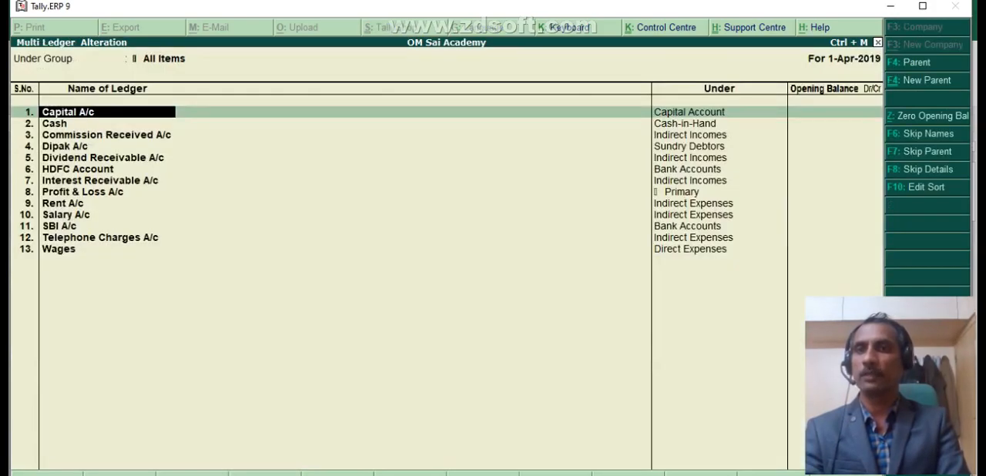
- Review the names and groups of the ledgers in the alteration list, and return to the Gateway of Tally without changes
key("Down")
key("Down")
key("Down")
key("Up")
key("Down")
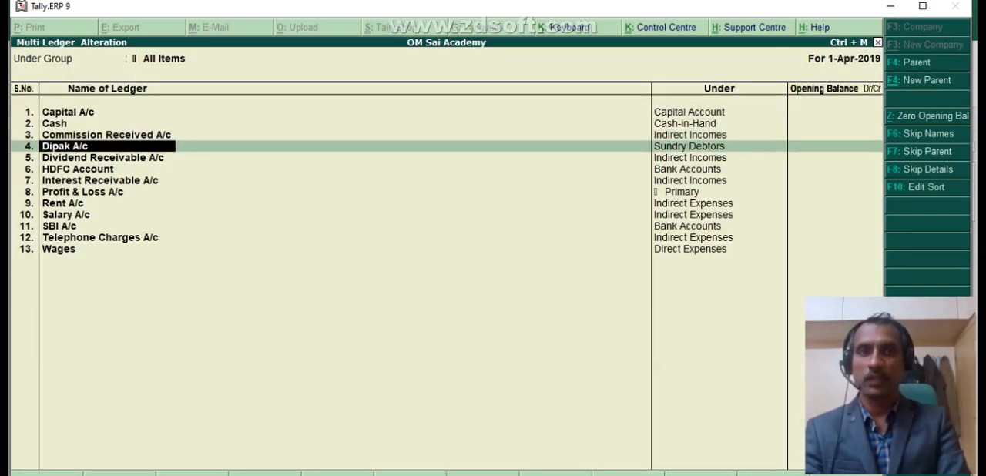
key("Down")
key("Down")
key("Down")
key("Down")
key("Down")
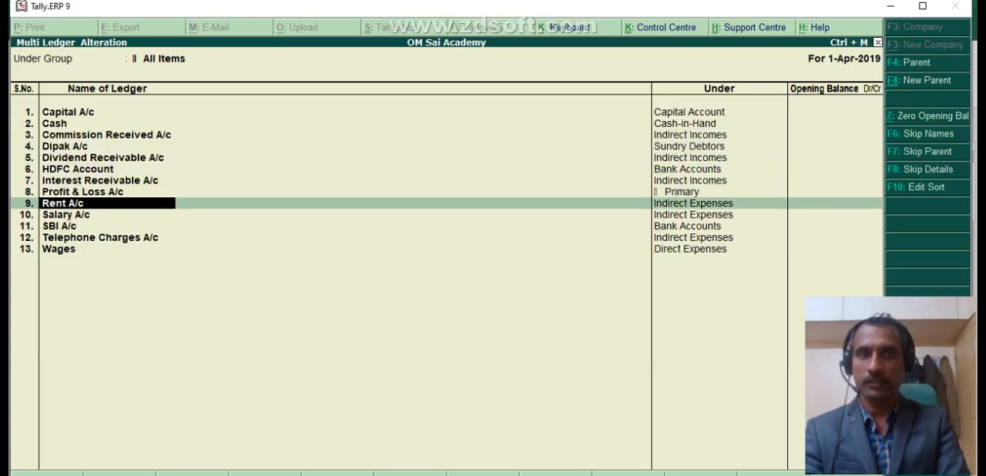
key("Down")
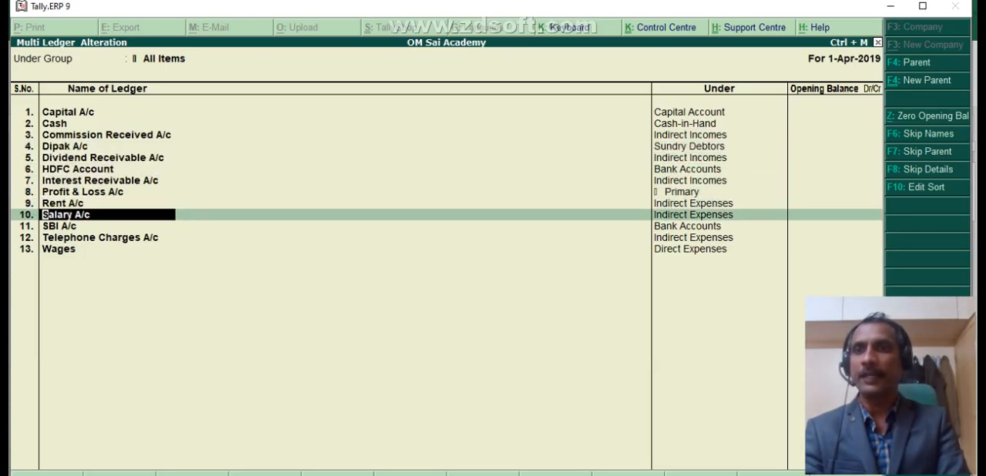
key("Down")
key("Down")
key("Down")
key("Up")
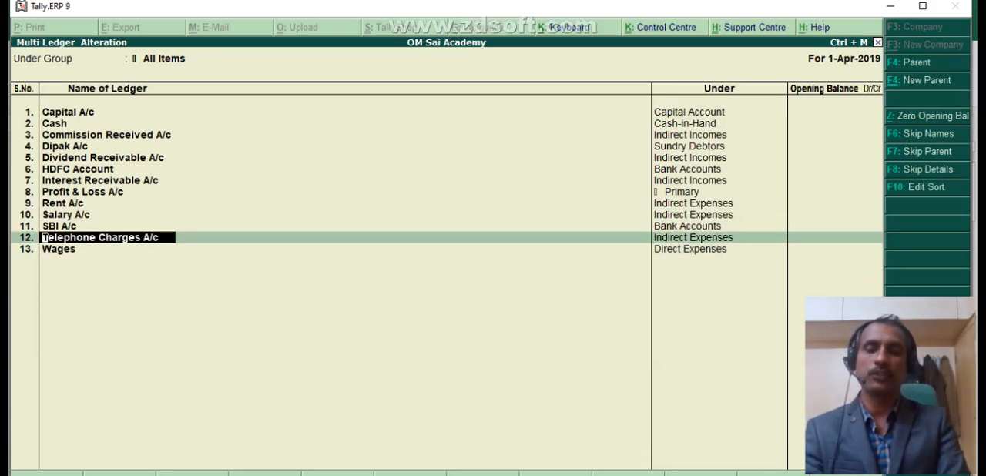
key("Escape")
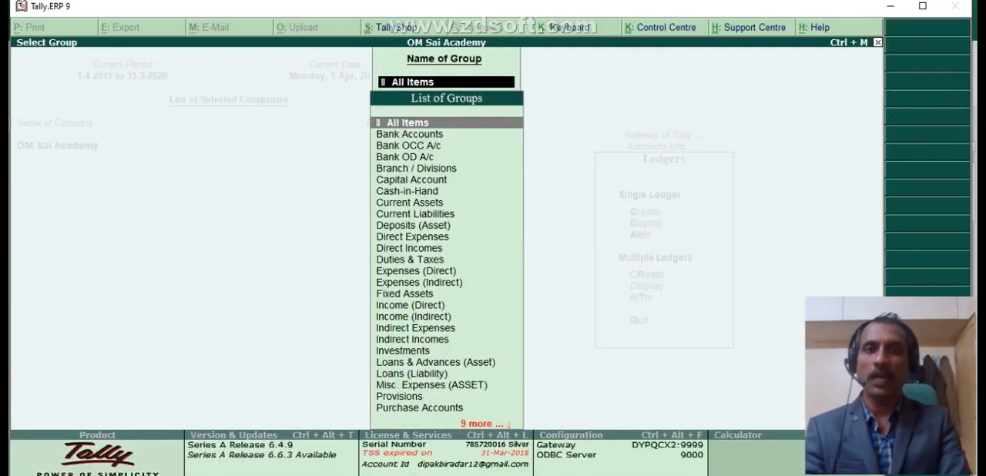
key("Escape")
key("Escape")
key("Escape")
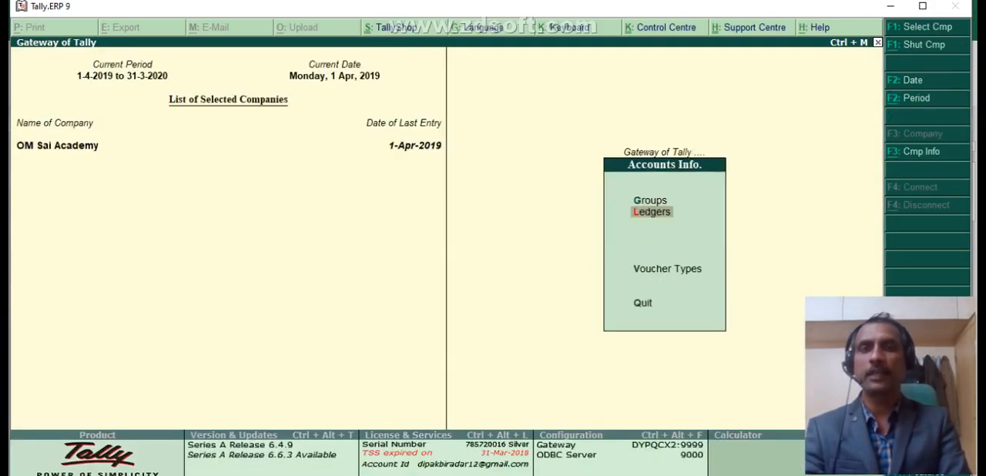
- View the Profit & Loss A/c in detailed format to examine the incomes and expenses, and return to the Gateway of Tally
key("Down")
key("Down")
key("Down")
key("Down")
key("Down")
key("Down")
key("Down")
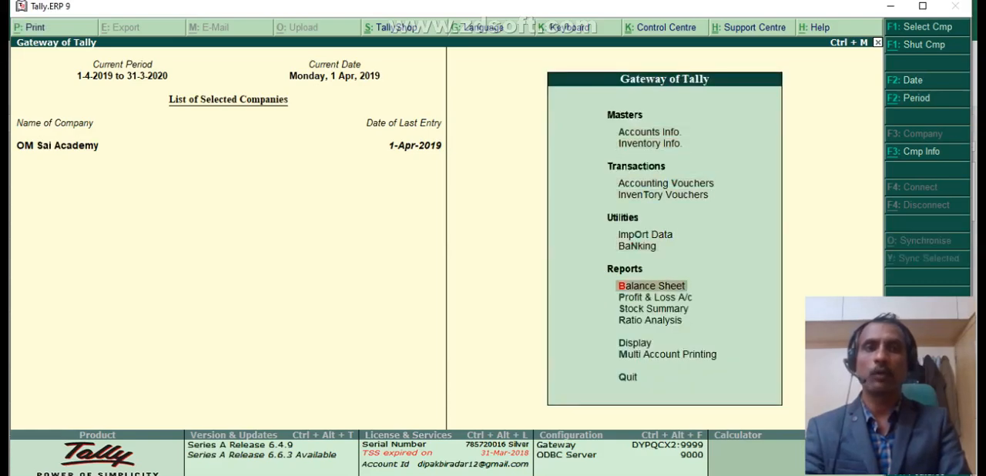
key("Return")
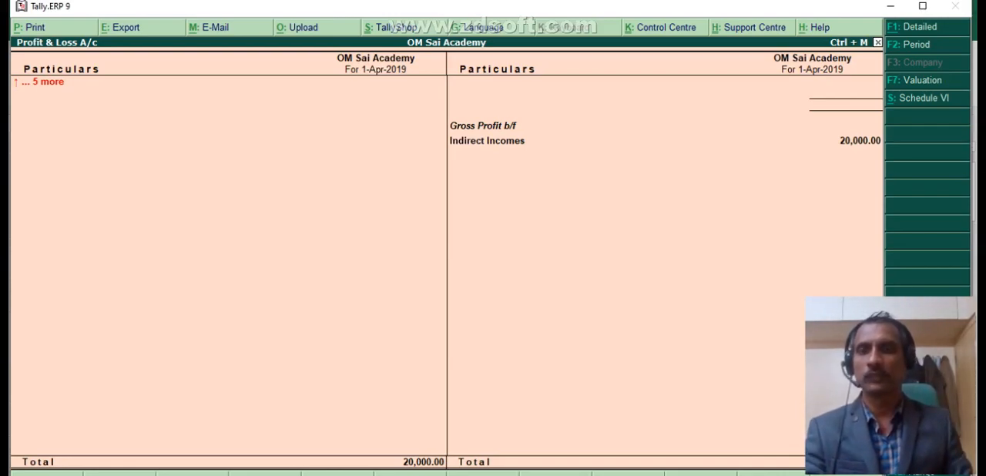
key("alt+f1")
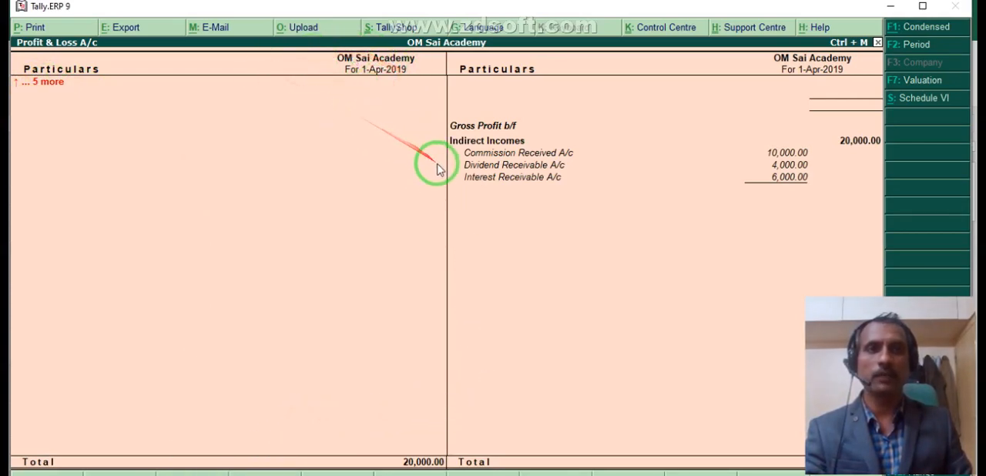
key("Escape")
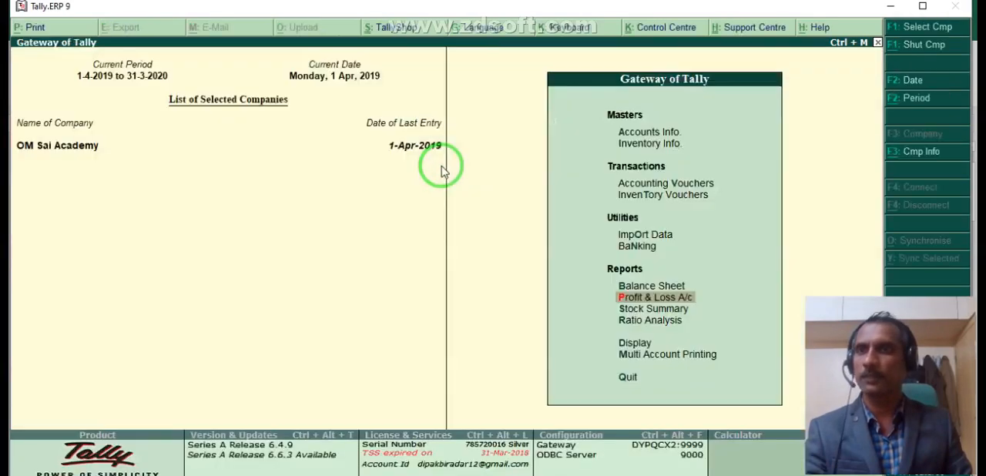
- View the Balance Sheet in detailed format to examine the liabilities and assets, and close it
left_click(691, 283)
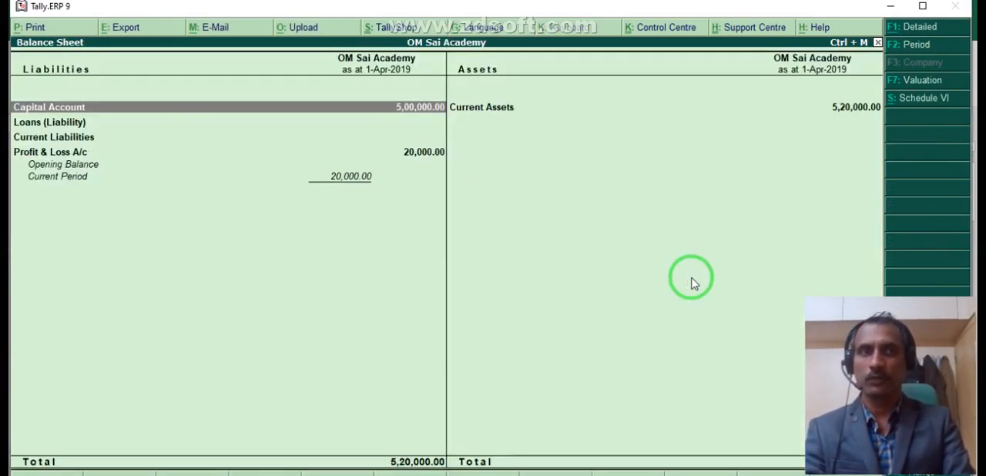
key("alt+F1")
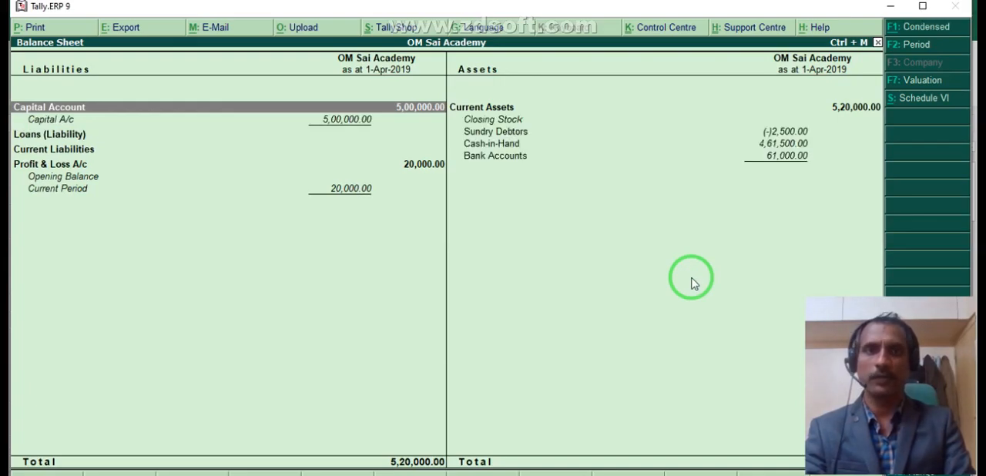
key("Escape")
- Look at the condensed Profit & Loss A/c once more and close the report
key("Down")
key("Return")
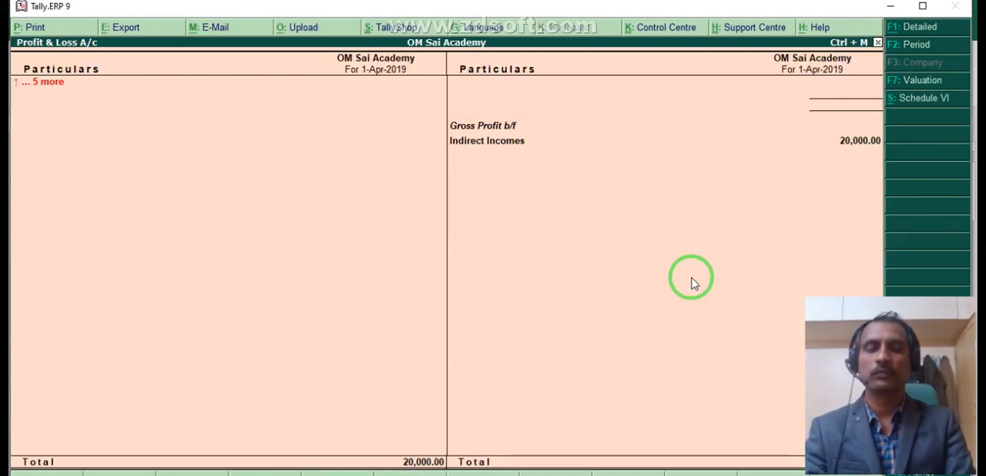
key("Escape")
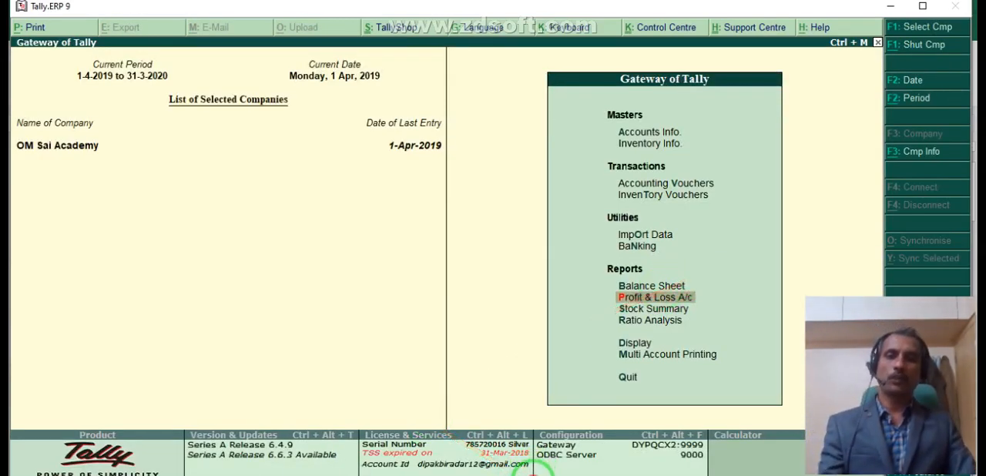
- Open Accounting Vouchers from the Gateway of Tally, and switch to Excel to consult the payment journal entries
left_click(531, 470)
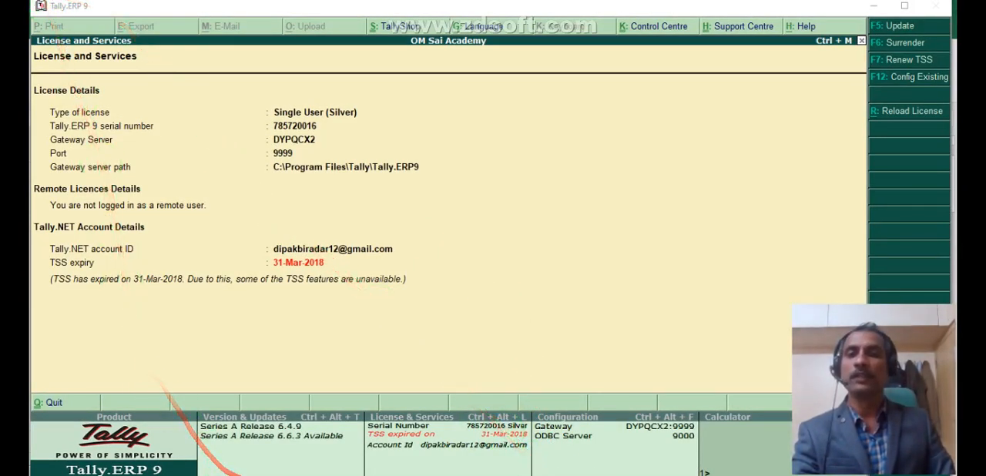
key("Escape")
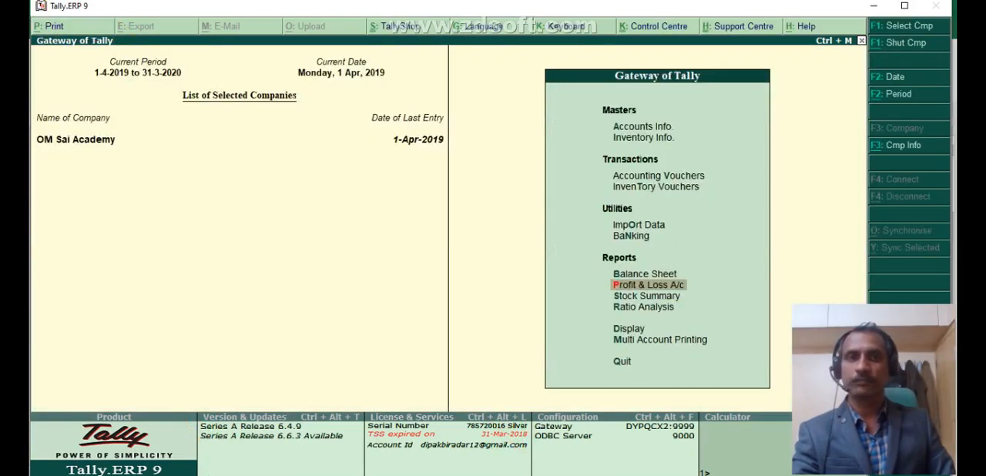
left_click(646, 177)
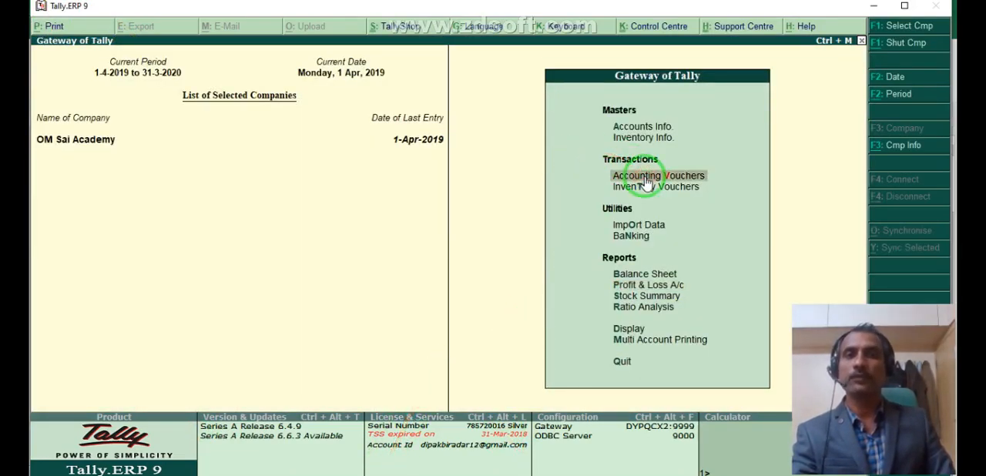
left_click(646, 177)
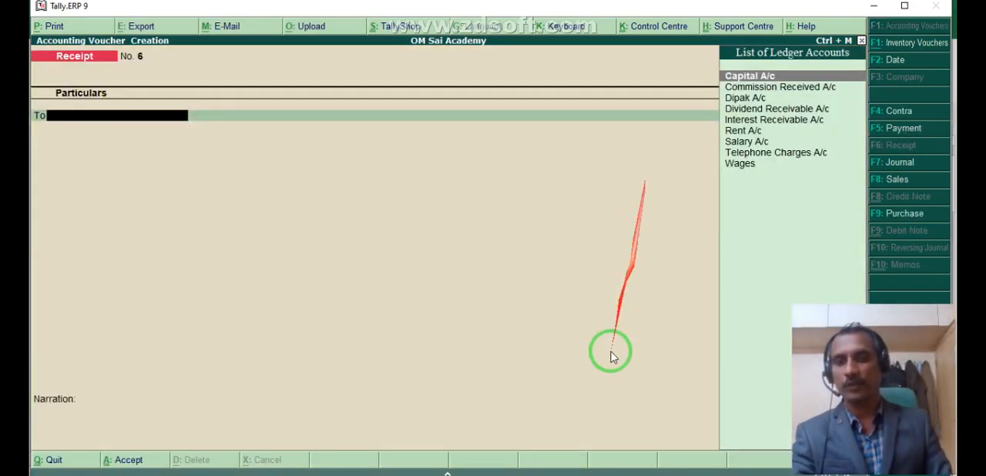
left_click(416, 473)
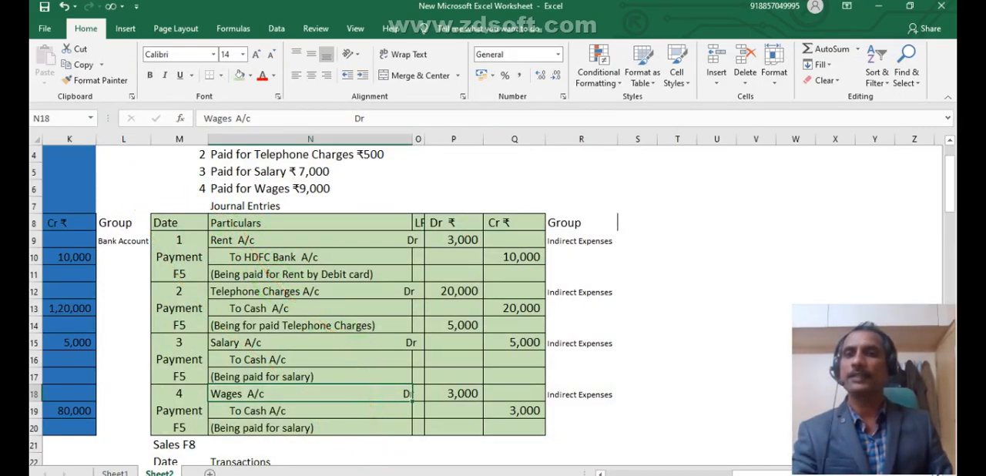
- Set the HDFC Bank A/c credit of the rent journal entry (Q10) to 3000 in Excel
left_click(389, 475)
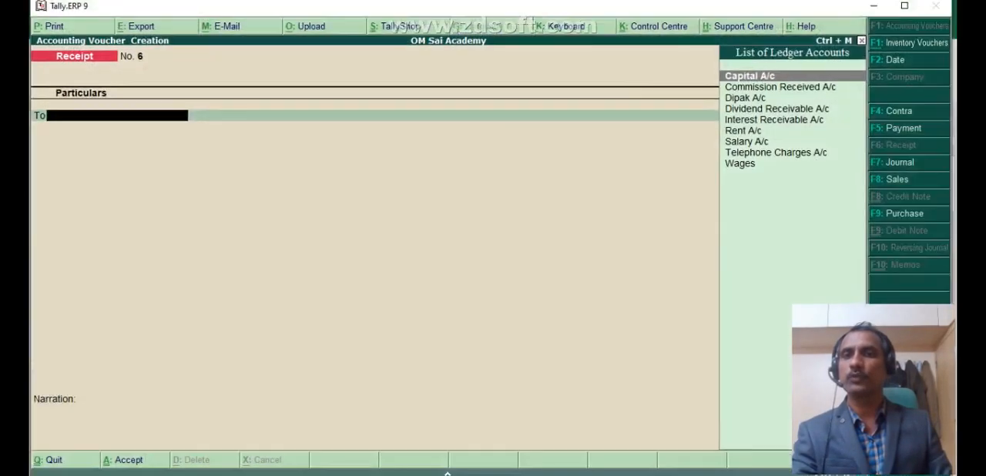
left_click(385, 470)
left_click(312, 244)
scroll(316, 239, "up", 1)
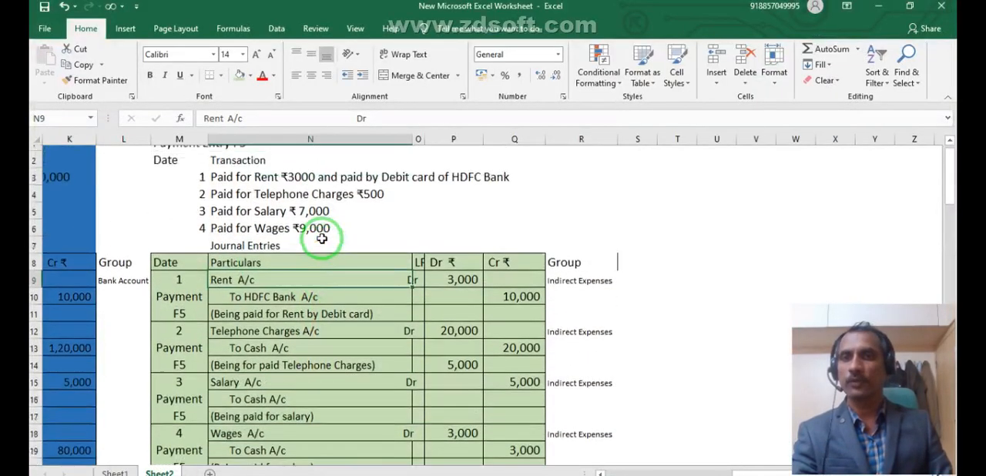
left_click(510, 308)
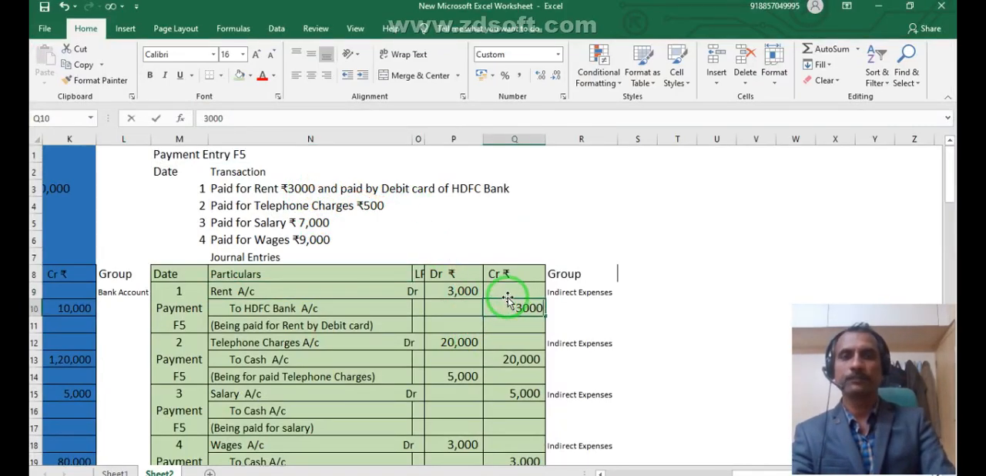
key("Return")
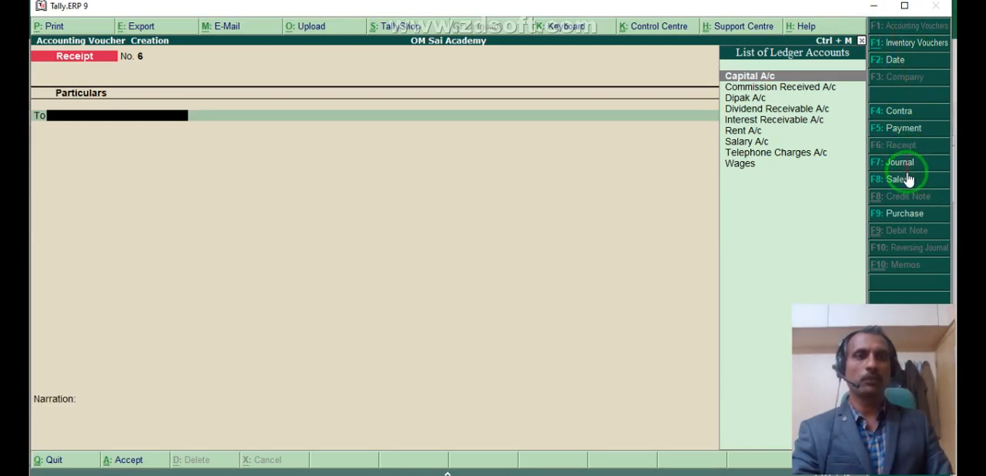
- Switch to Tally.ERP 9, start a Payment voucher and debit Rent A/c with 3,000
left_click(906, 129)
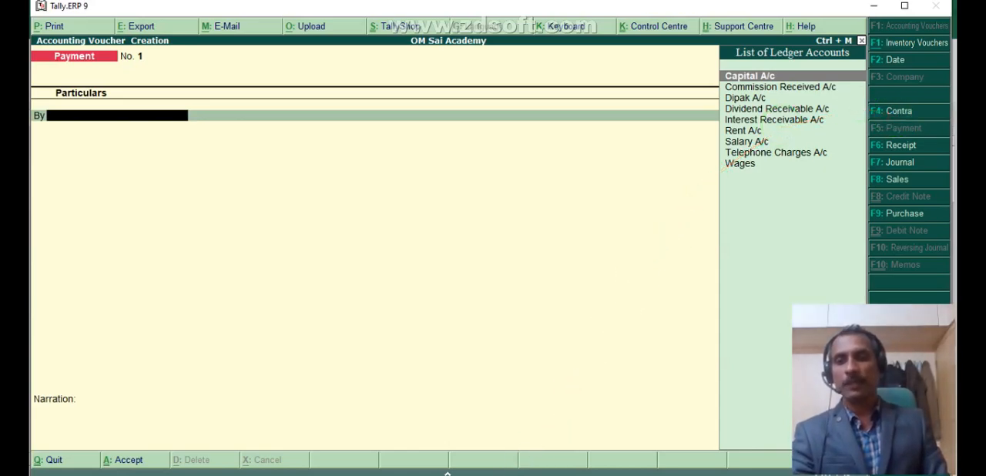
key("alt+Tab")
key("alt+Tab")
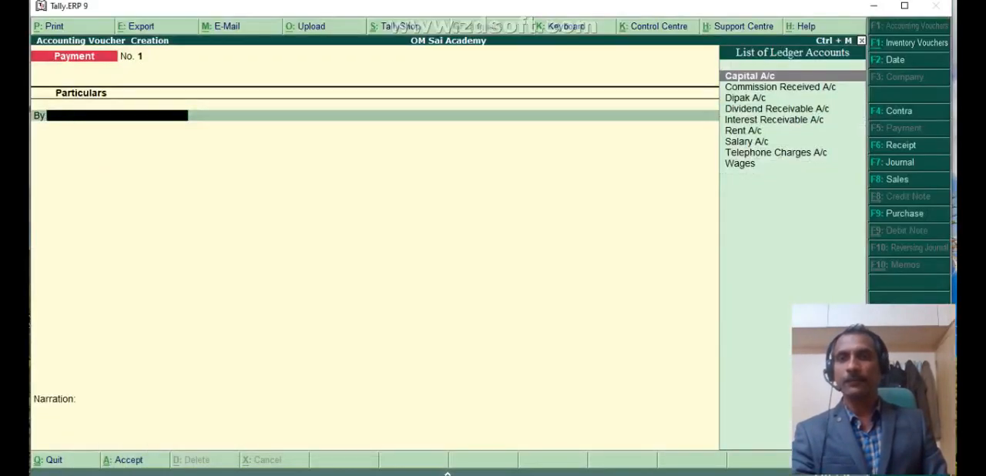
key("alt+Tab")
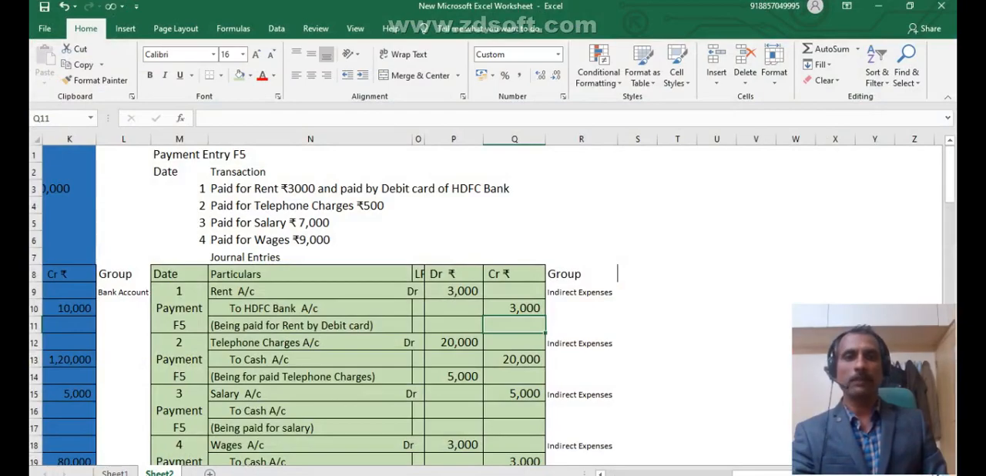
key("alt+Tab")
type("R")
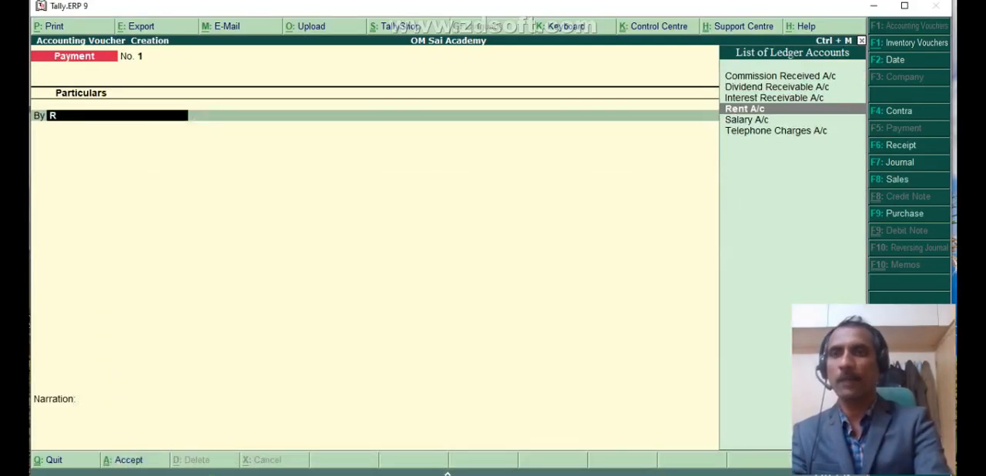
key("Return")
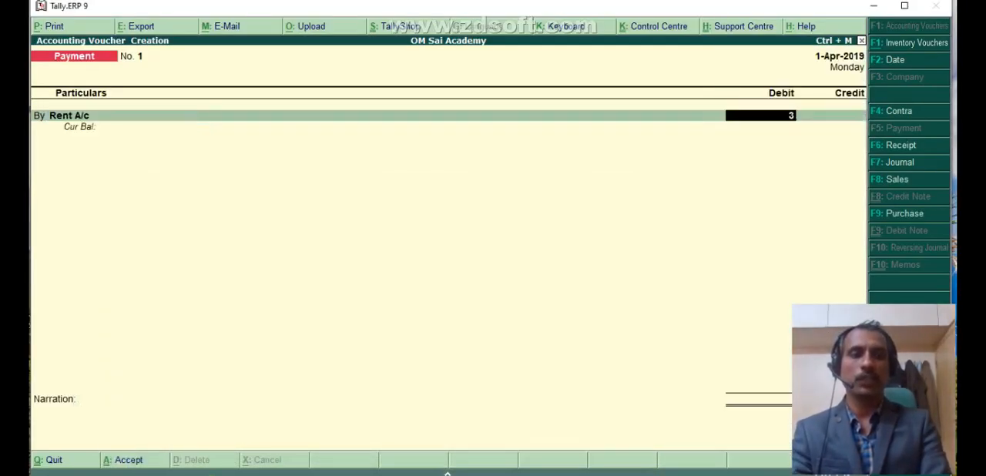
key("Return")
- Credit HDFC Account with 3,000, allocate it as a cheque with instrument number 2265, and save the rent payment voucher
key("Return")
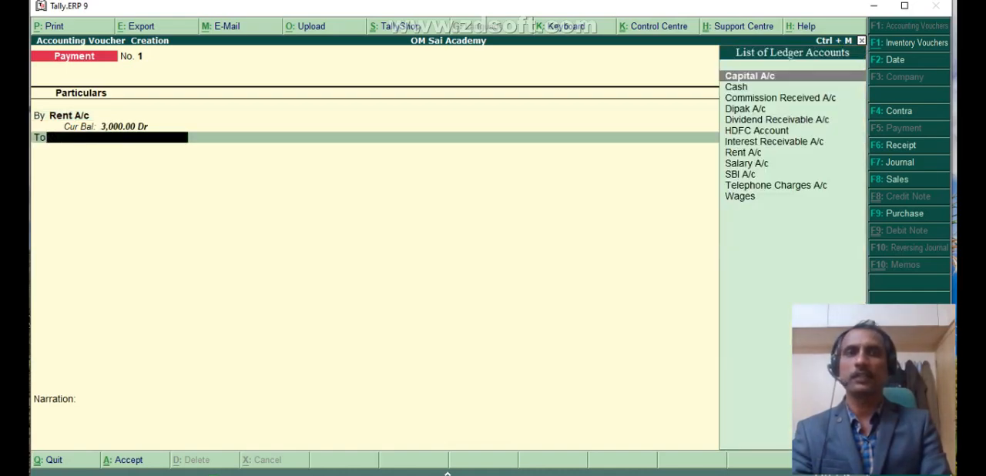
type("H")
key("Return")
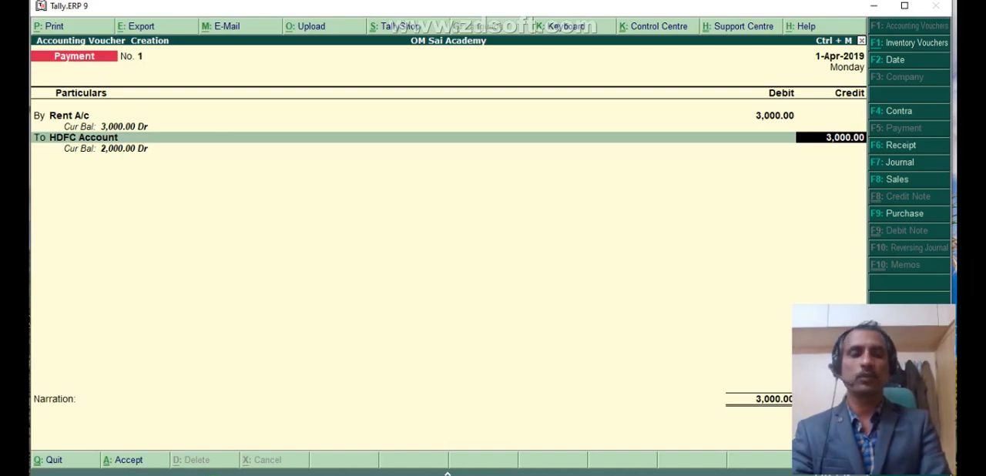
key("Return")
key("Return")
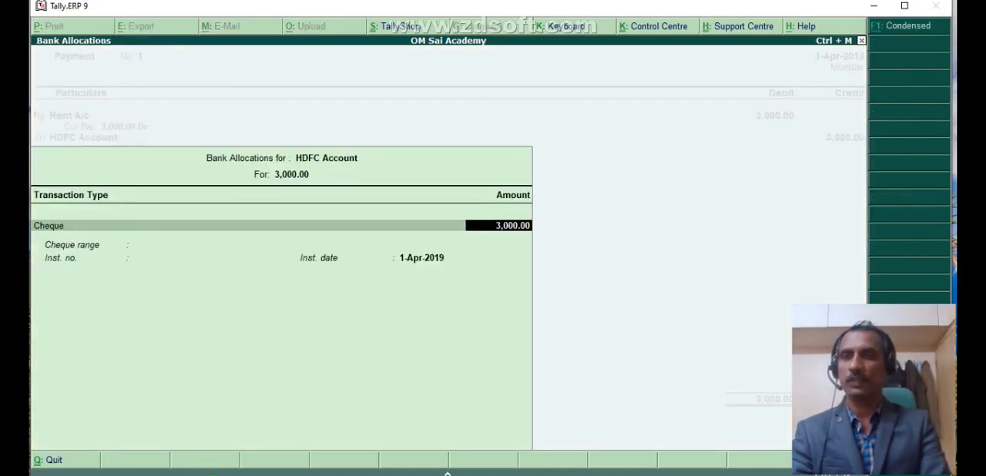
key("Return")
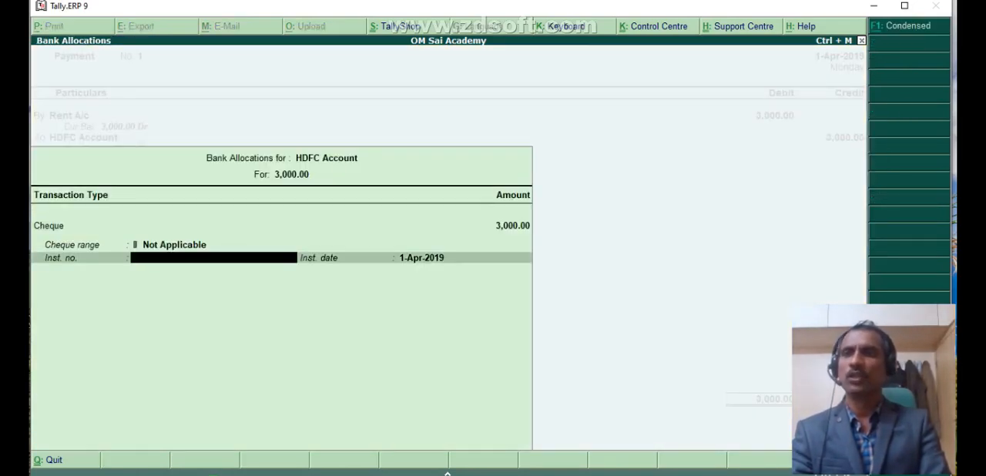
type("2265")
key("Return")
key("Return")
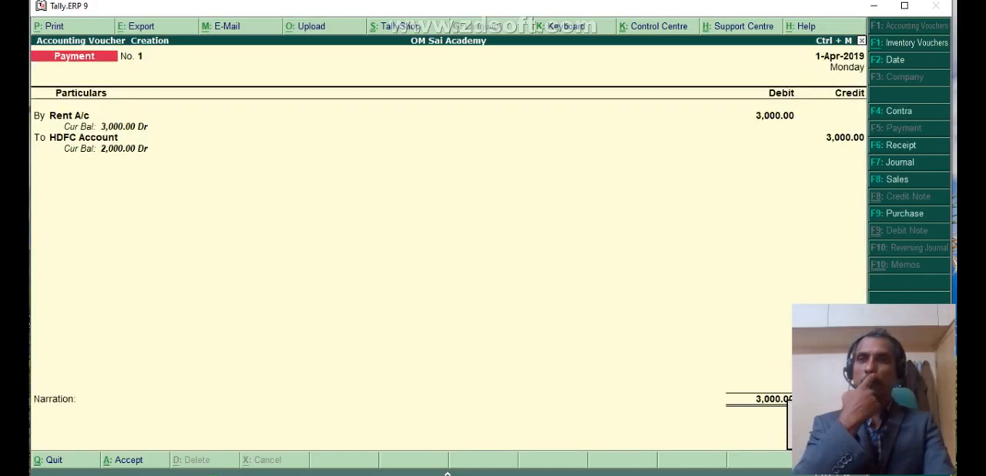
key("Return")
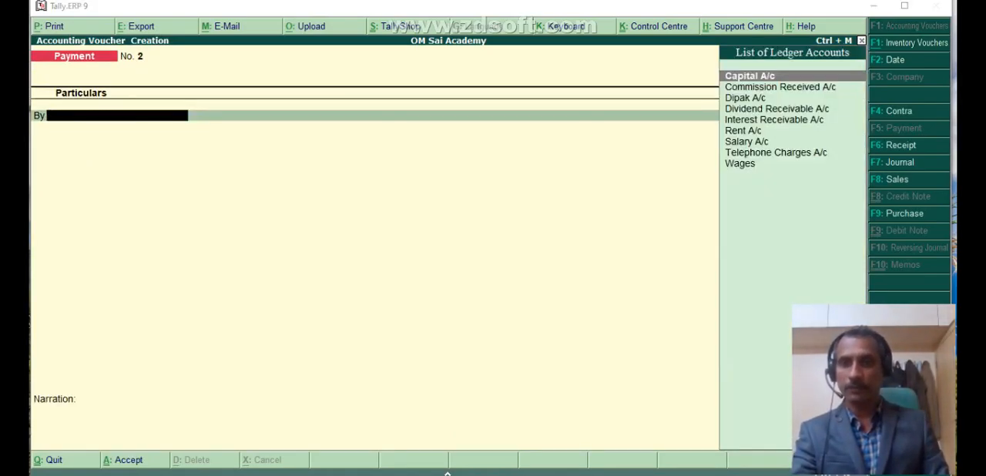
- Switch to Excel and fill the telephone charges journal entry (rows 12 to 14) with yellow
key("alt+Tab")
left_click(239, 344)
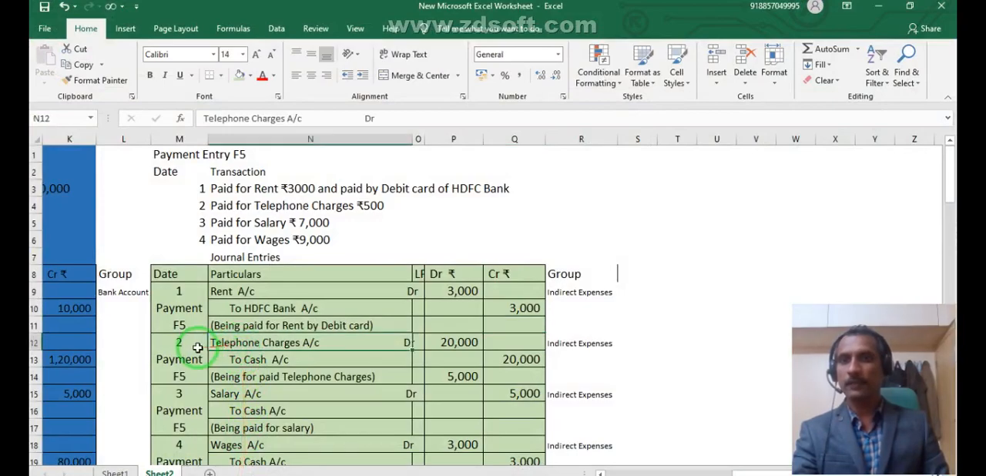
left_click_drag(180, 344, 490, 364)
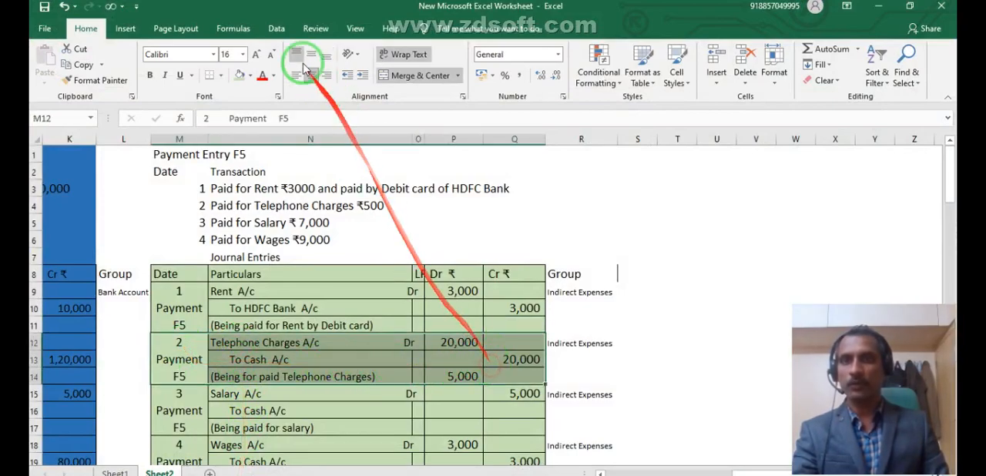
left_click(251, 75)
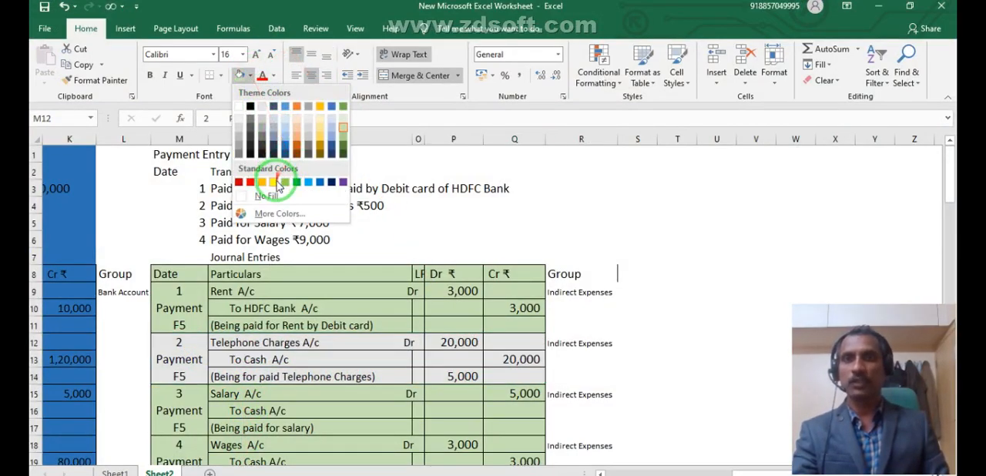
left_click(273, 182)
left_click(554, 256)
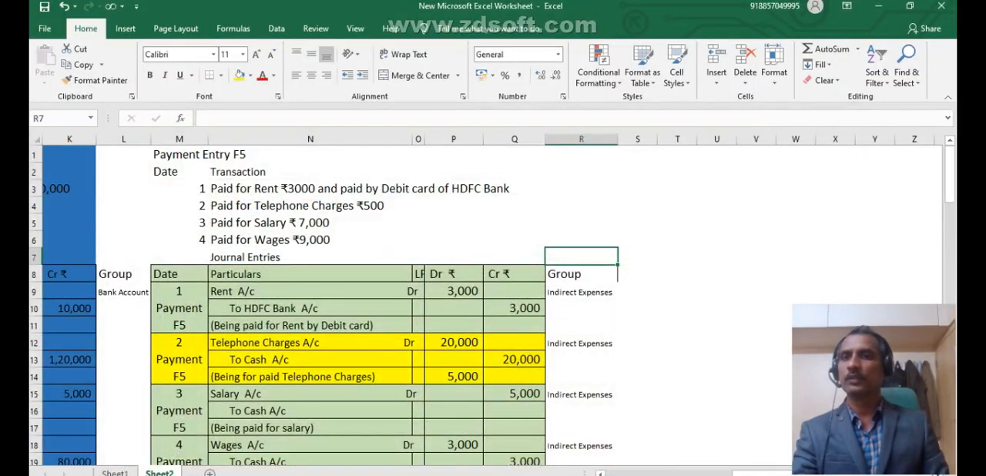
- Set the Telephone Charges A/c debit (P12) and its Cash A/c credit (Q13) to 500
left_click(456, 341)
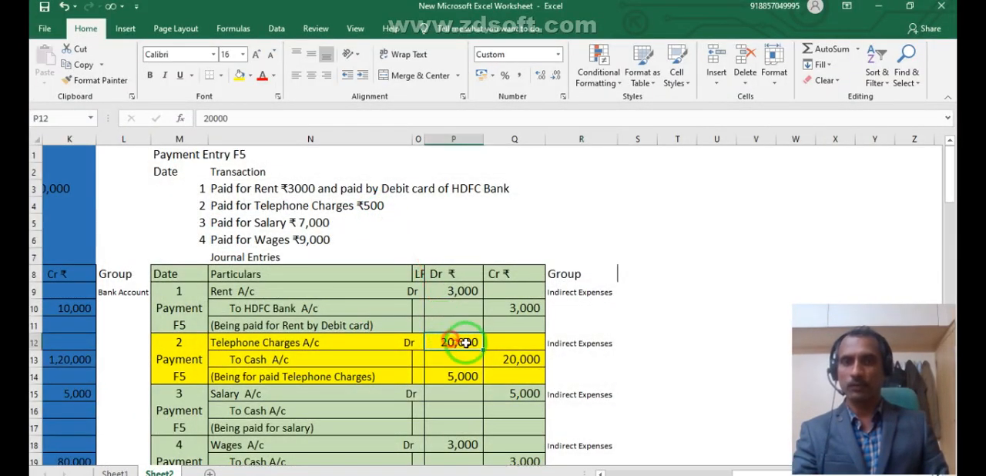
type("5")
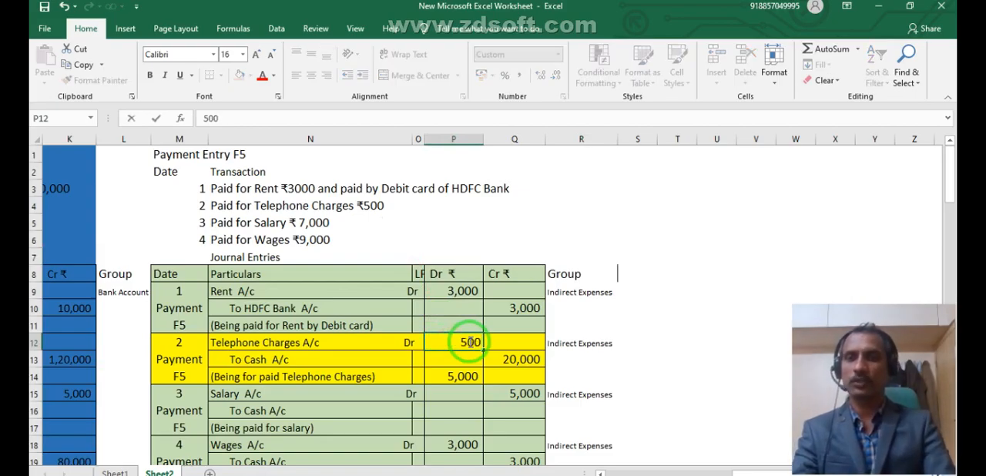
key("Tab")
key("Down")
type("500")
key("Return")
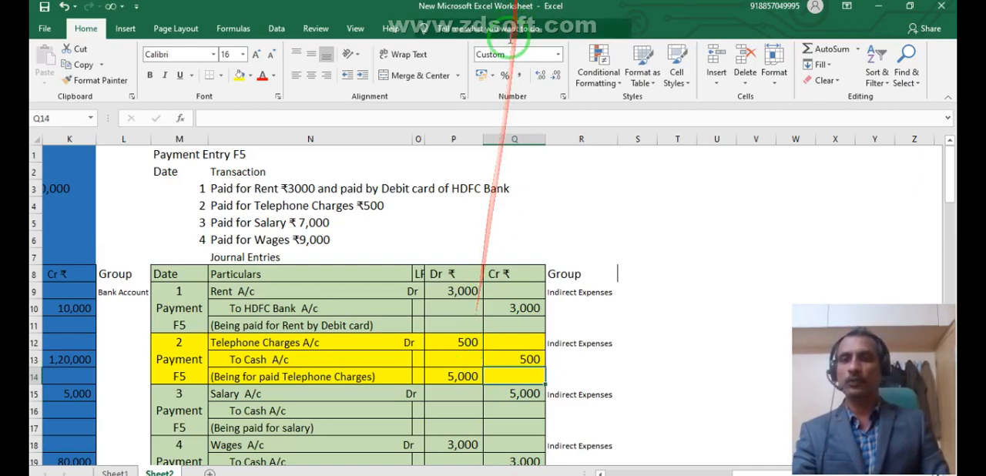
- Clear the stray amounts in the telephone narration row's debit cell (P14) and the salary row's credit cell (Q15)
left_click(460, 380)
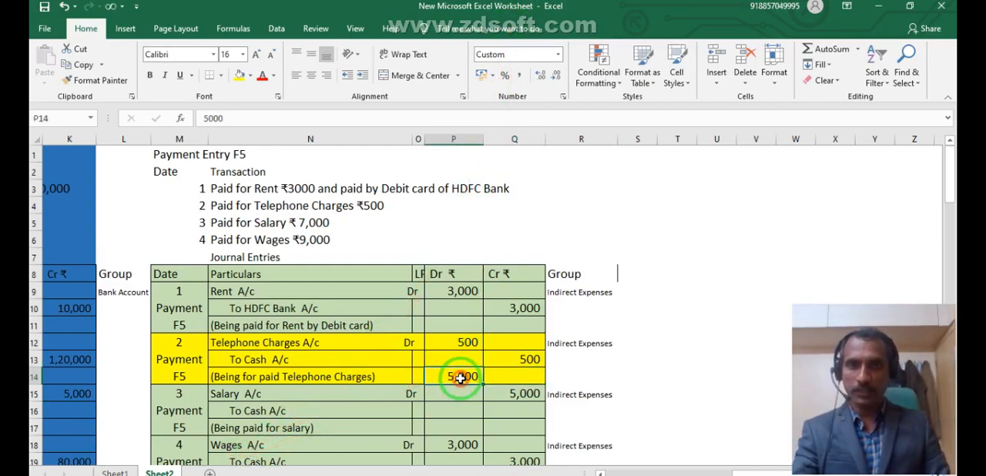
key("Delete")
left_click(495, 392)
key("Delete")
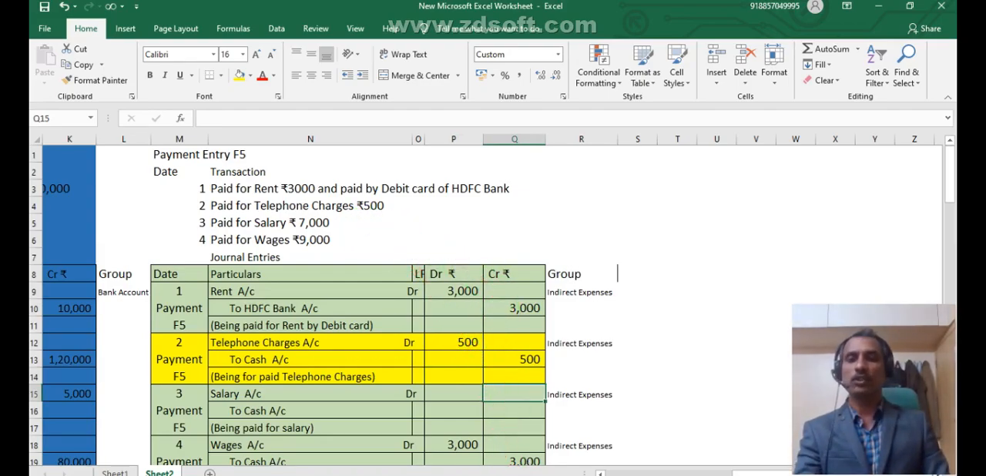
- Switch to Tally.ERP 9 and record the payment voucher debiting Telephone Charges A/c and crediting Cash with 500
left_click(398, 474)
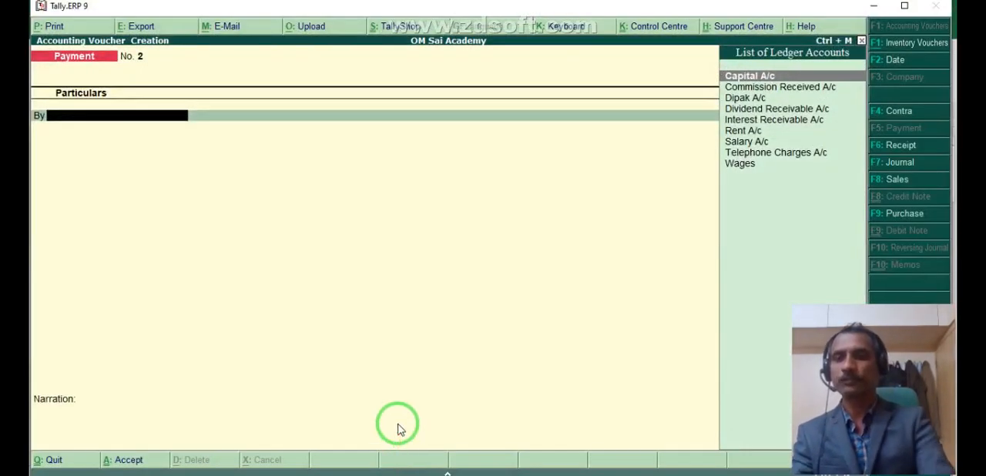
type("T")
key("Return")
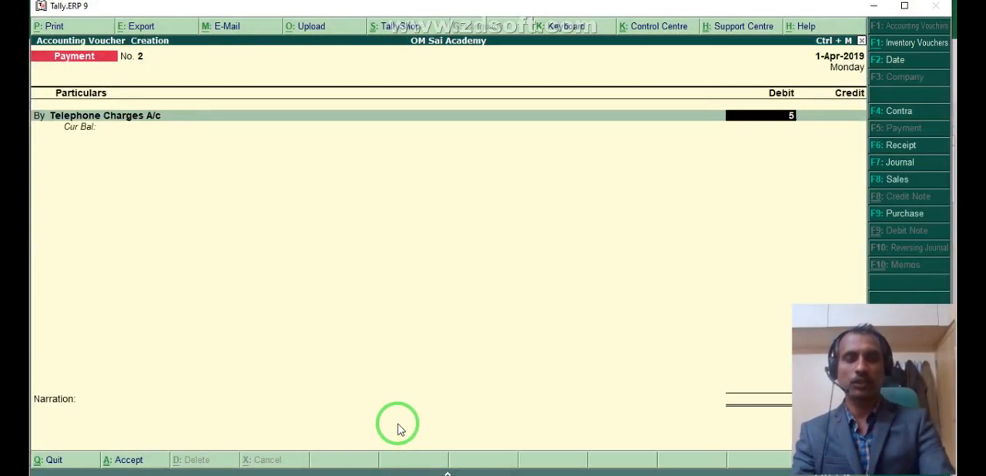
key("Return")
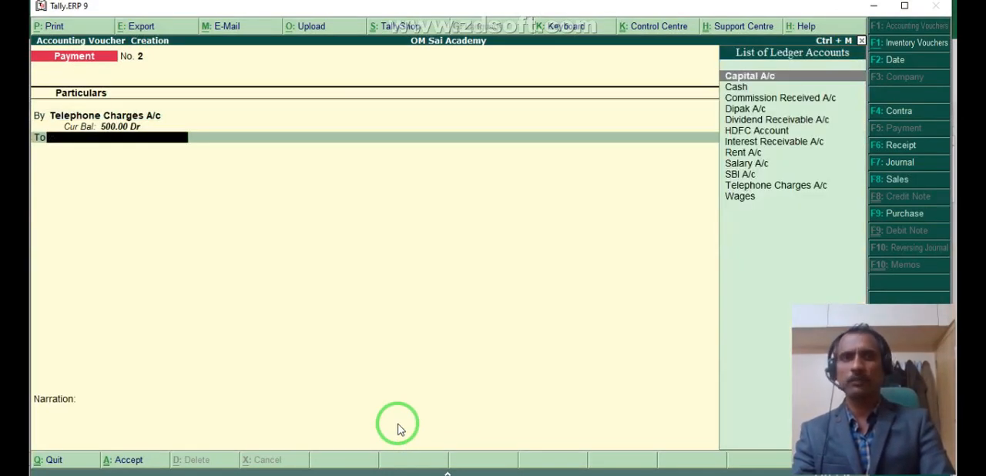
key("Down")
key("Return")
key("Return")
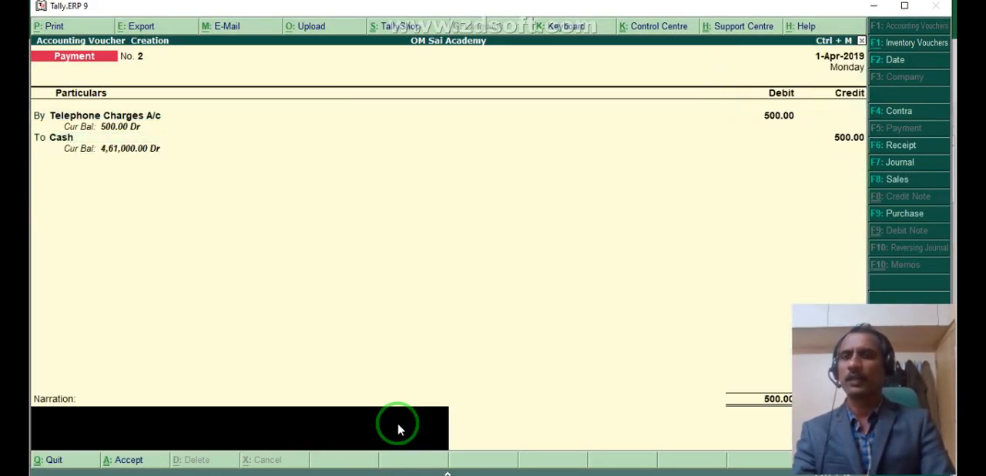
key("Return")
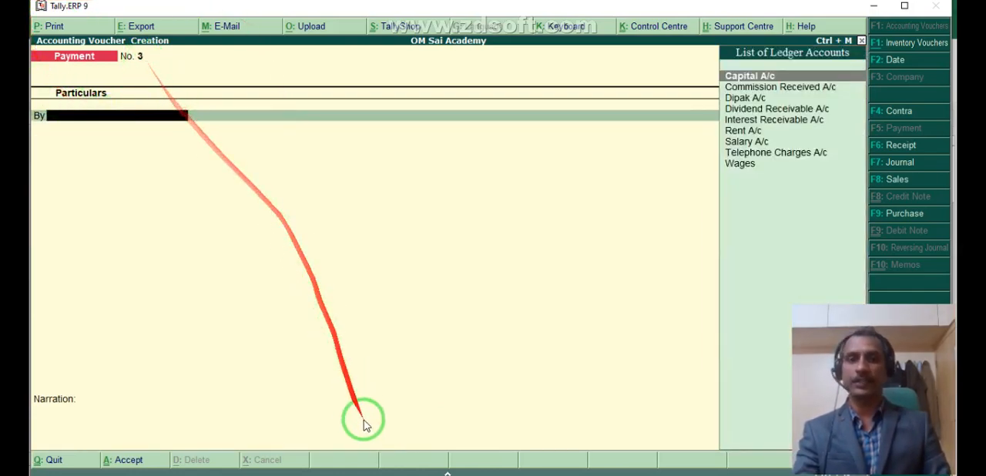
- Switch to Excel and fill the salary journal entry (rows 15 to 17) with yellow
key("alt+Tab")
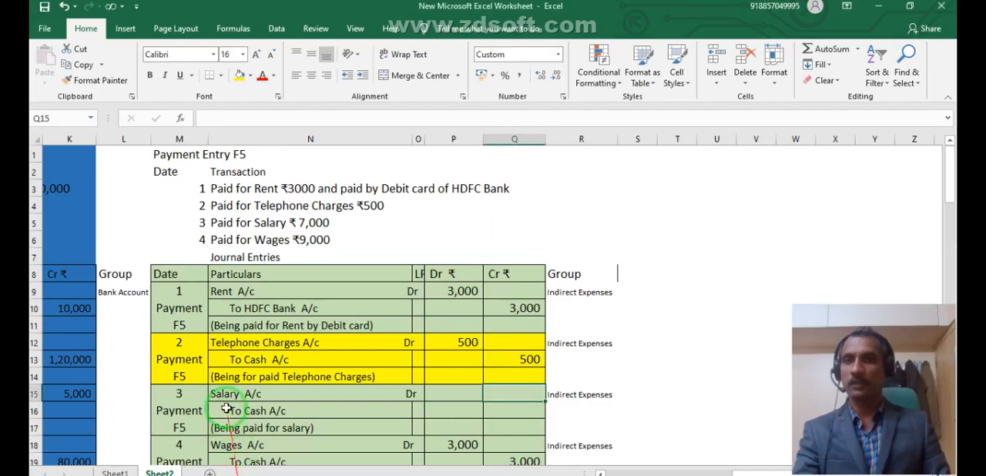
left_click(220, 377)
left_click_drag(202, 396, 524, 397)
left_click(240, 76)
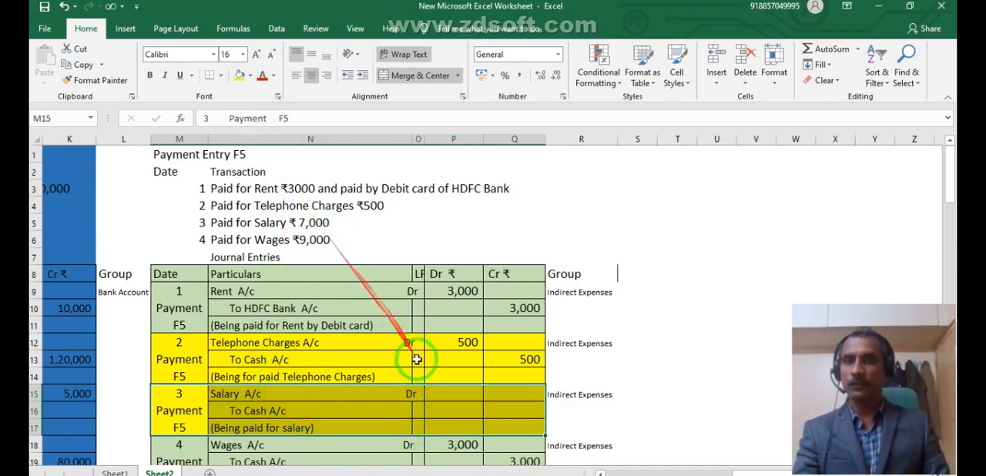
- Enter 7000 as the Salary A/c debit (P15) and the Cash A/c credit (Q16), and switch back to Tally.ERP 9
left_click(448, 391)
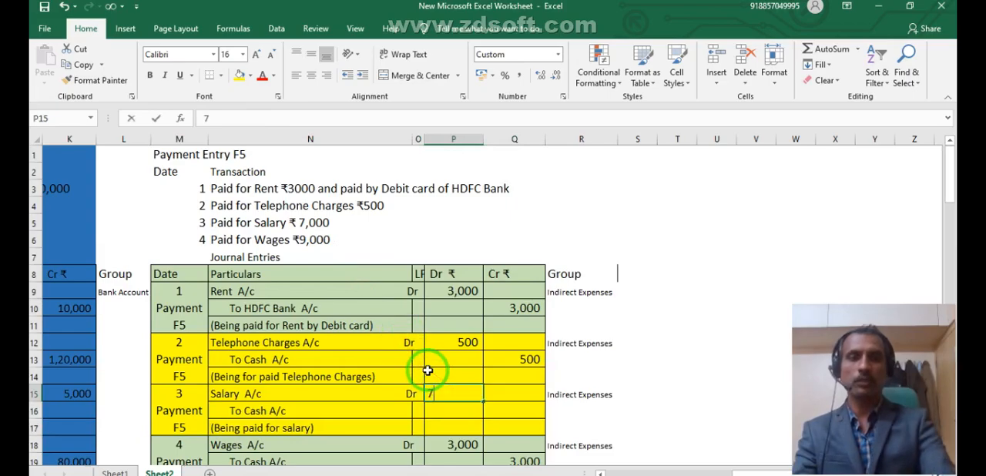
type("7000")
key("Tab")
key("Down")
type("70")
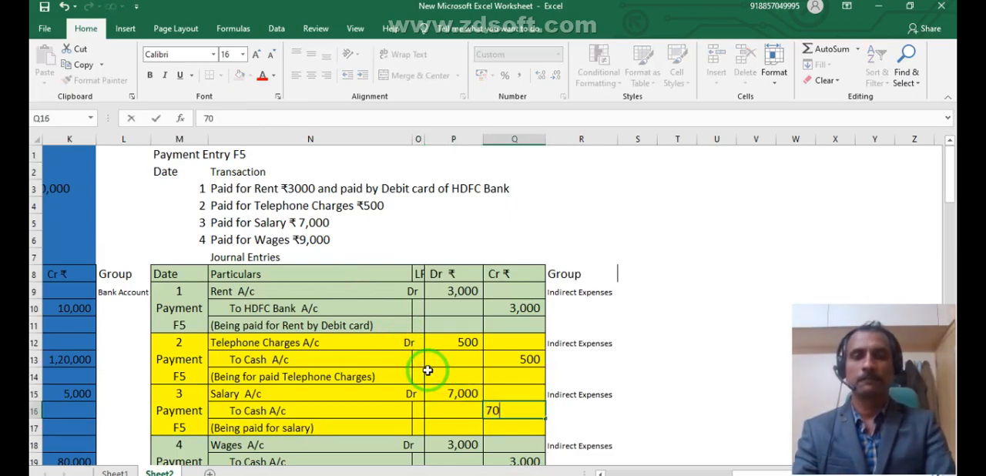
key("Return")
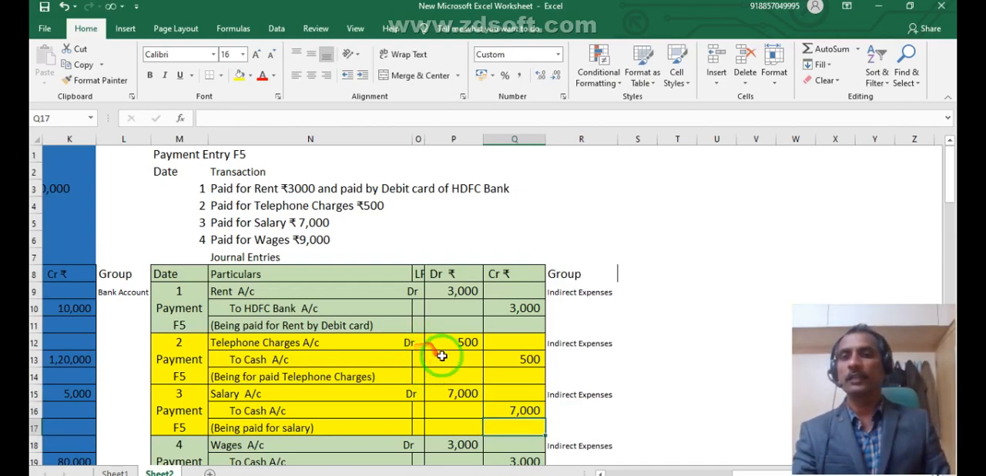
scroll(473, 381, "down", 1)
key("alt+Tab")
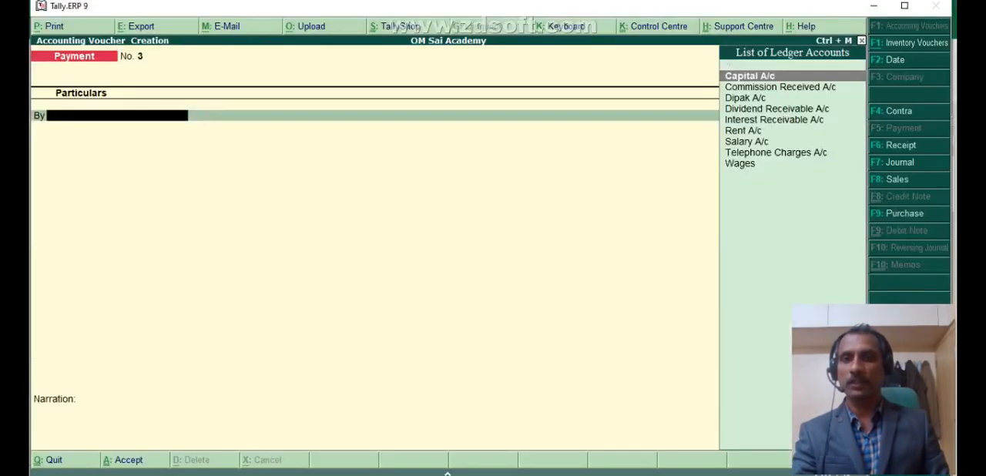
- Record the payment voucher debiting Salary A/c and crediting Cash with 7000
type("S")
key("Return")
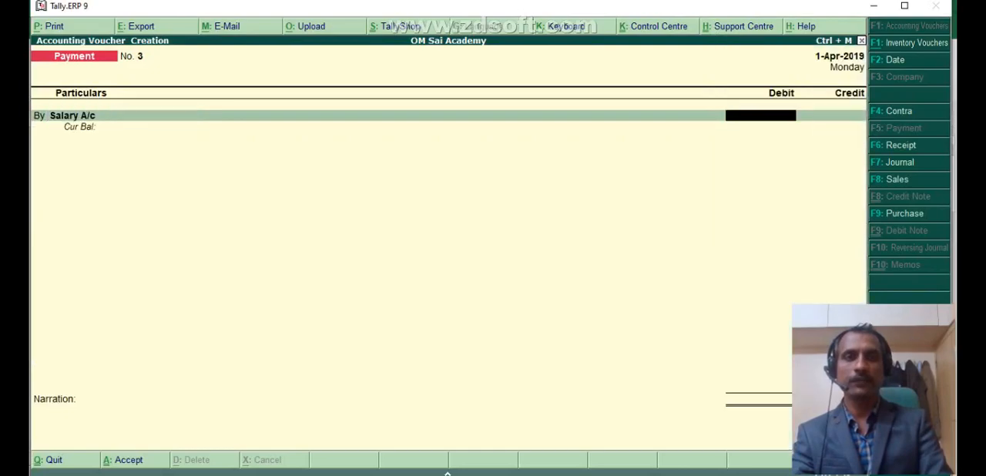
type("7000")
key("Return")
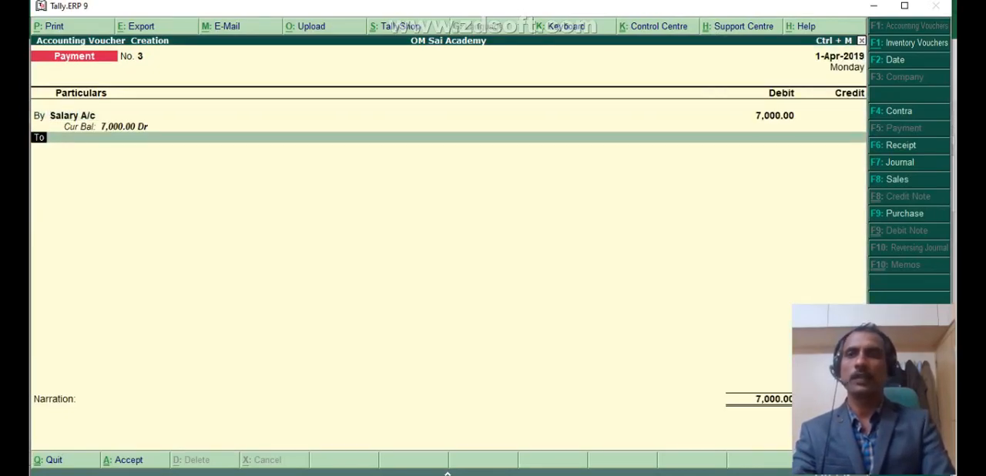
key("Down")
key("Return")
key("Return")
key("Return")
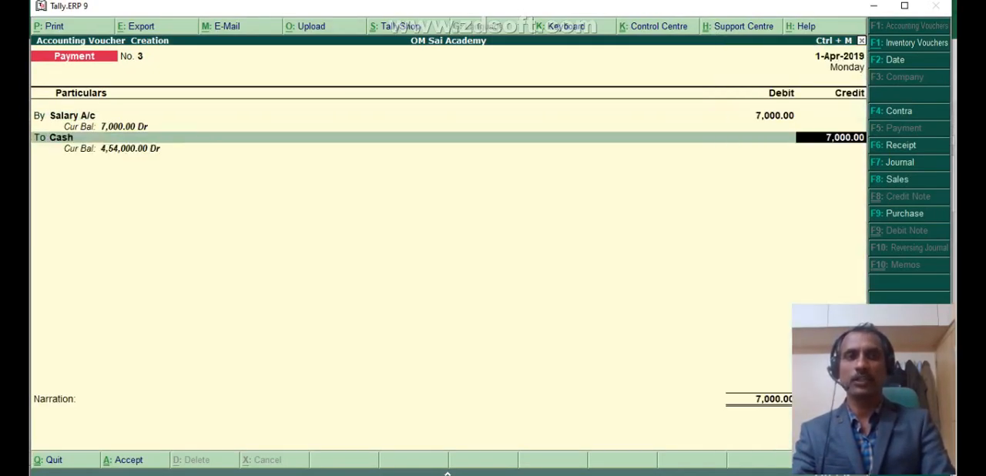
key("Return")
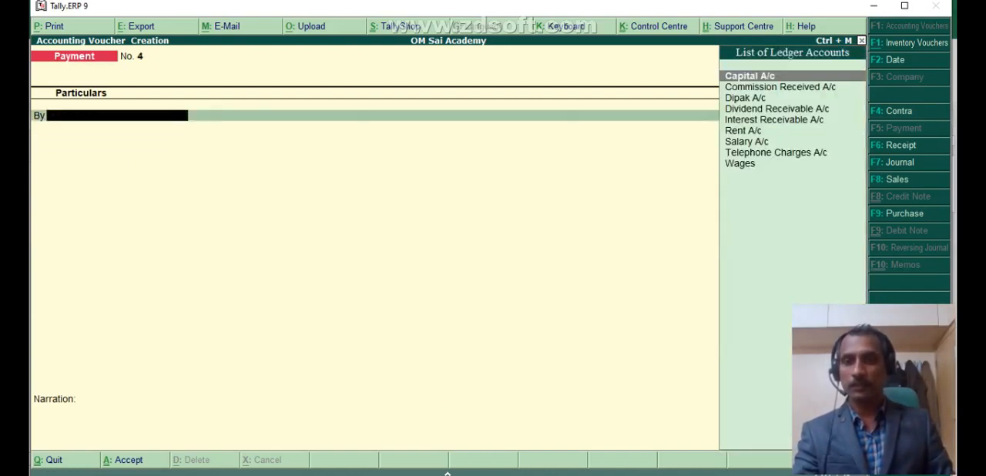
- Switch to Excel and fill the wages journal entry (rows 18 to 20) with yellow
key("alt+Tab")
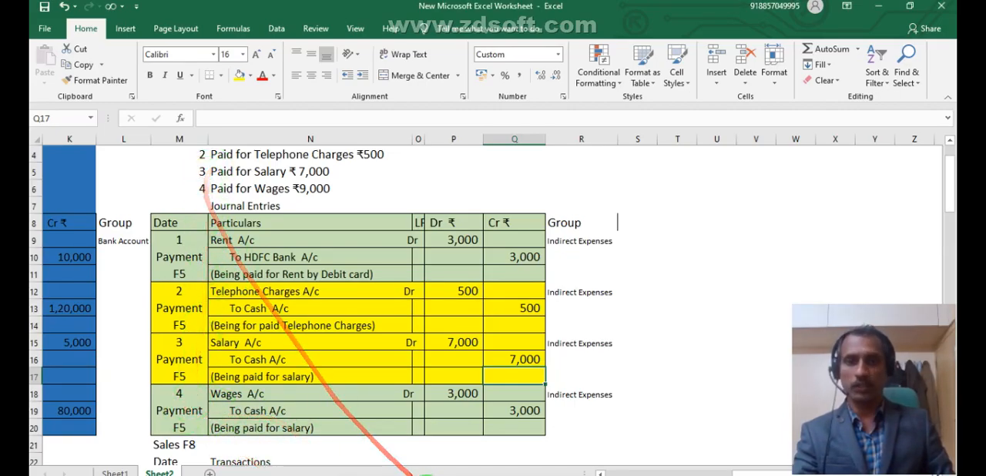
key("alt+Tab")
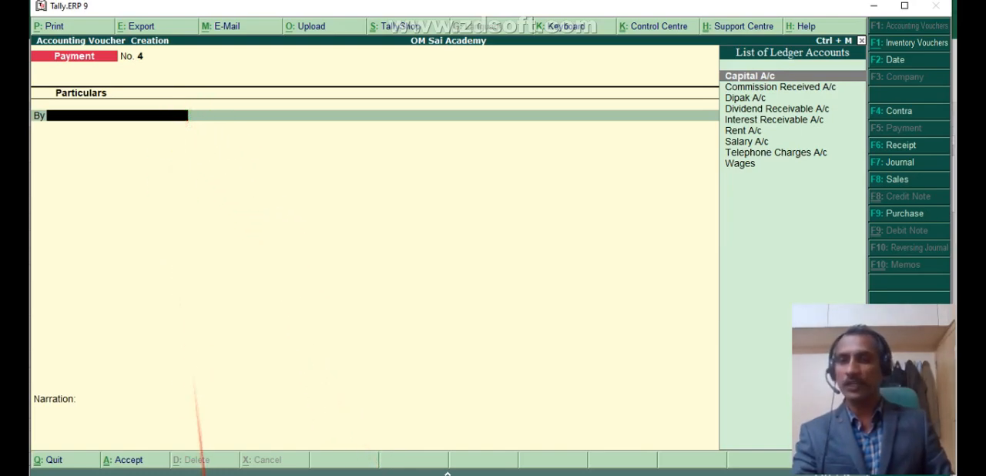
key("alt+Tab")
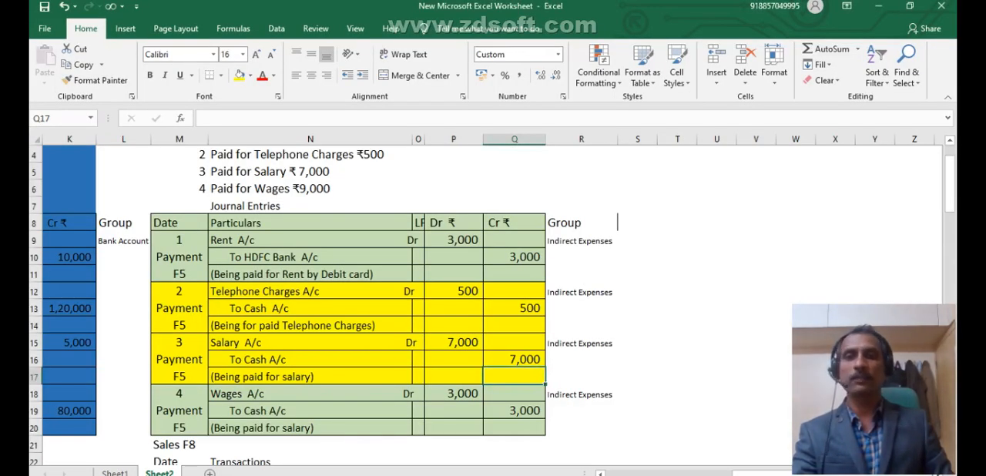
left_click_drag(181, 401, 494, 397)
left_click(240, 75)
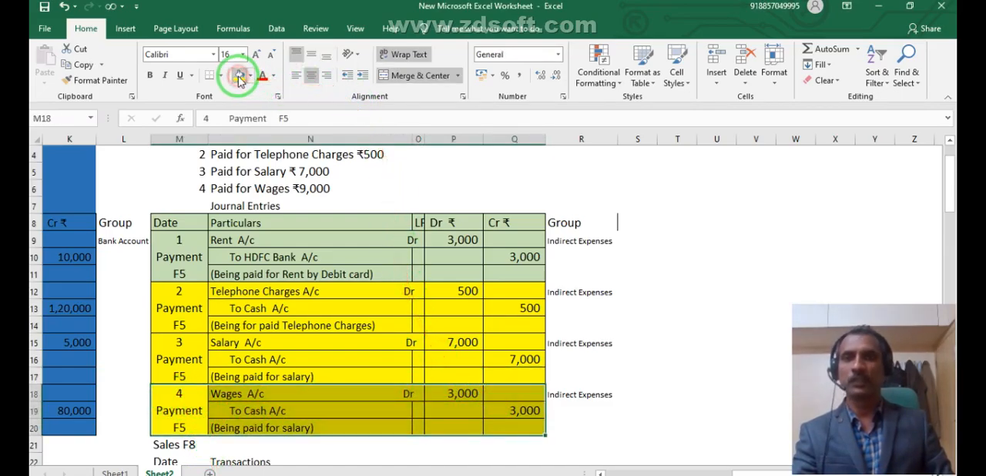
- Switch to Tally.ERP 9, record the payment voucher debiting Wages and crediting Cash with 3000, and return to the Gateway of Tally
key("alt+Tab")
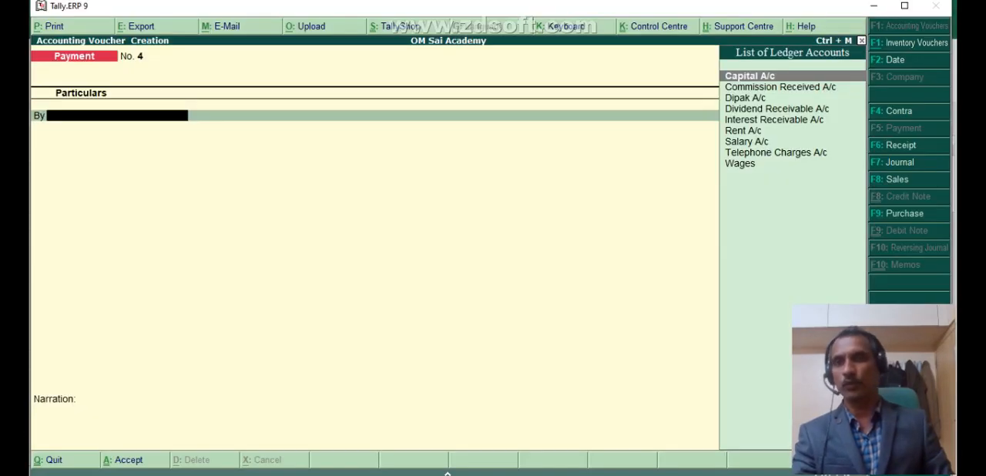
type("w")
key("Return")
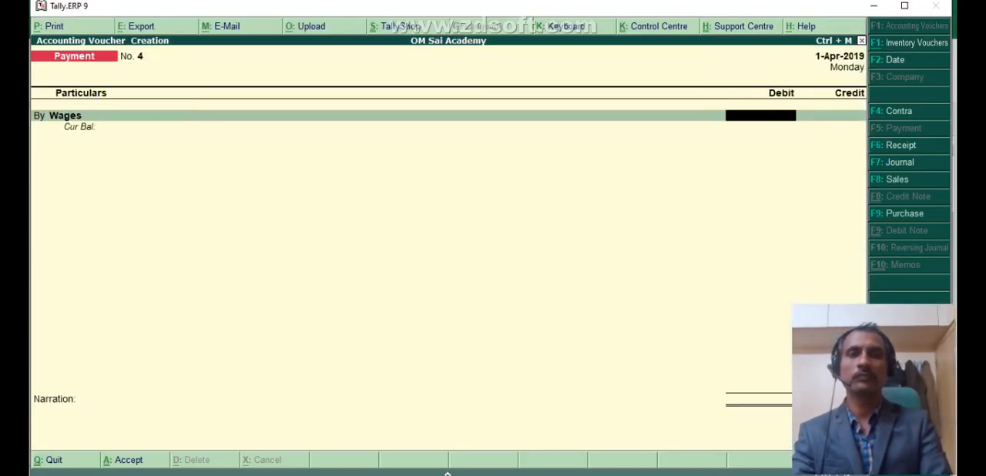
type("3000")
key("Return")
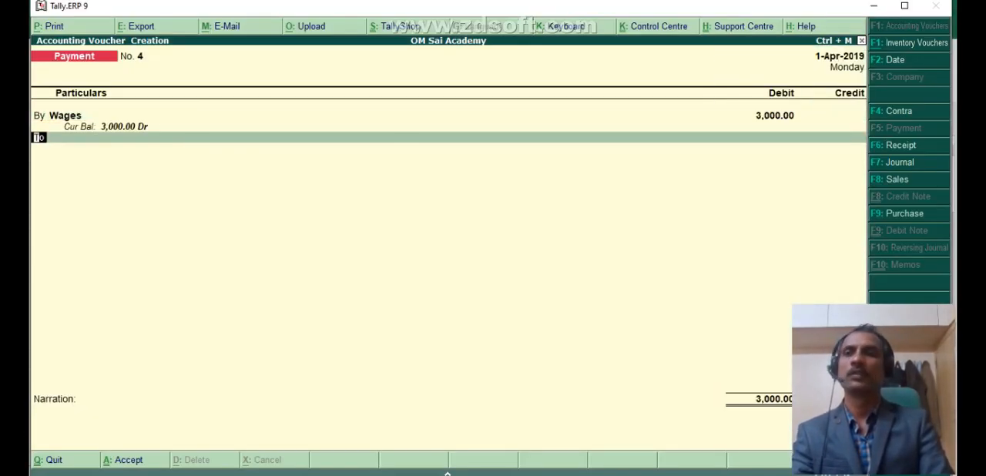
key("Return")
key("Down")
key("Return")
key("Return")
key("Return")
key("Return")
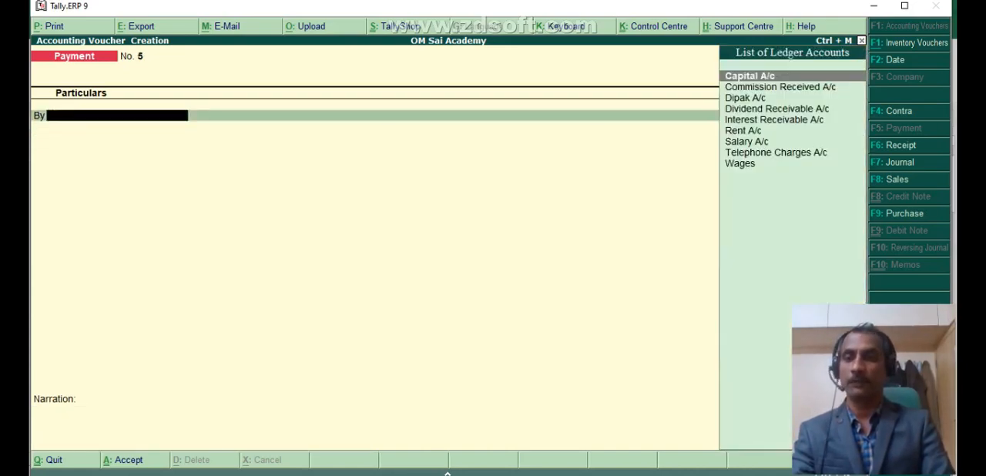
key("Escape")
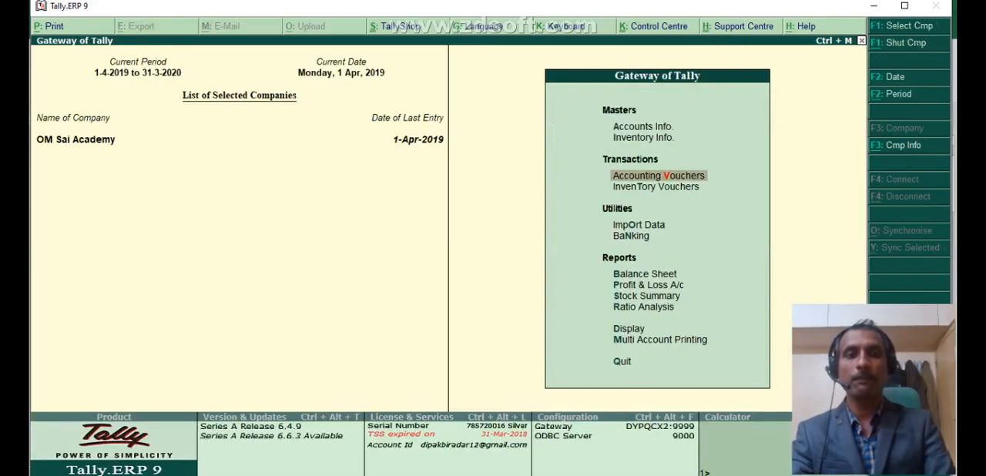
- Review the Profit & Loss A/c in detailed view and the Balance Sheet, returning to the Gateway of Tally
key("Down")
key("Down")
key("Down")
key("Down")
key("Down")
key("Return")
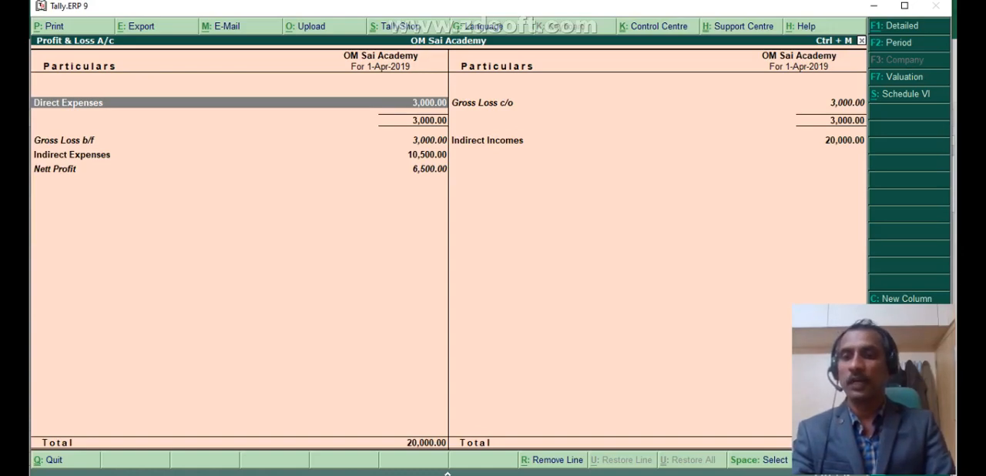
key("alt+F1")
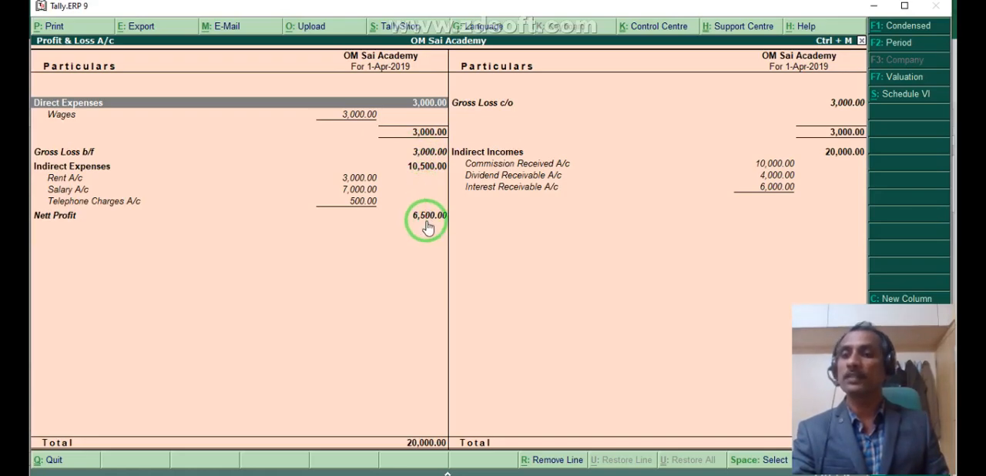
key("Escape")
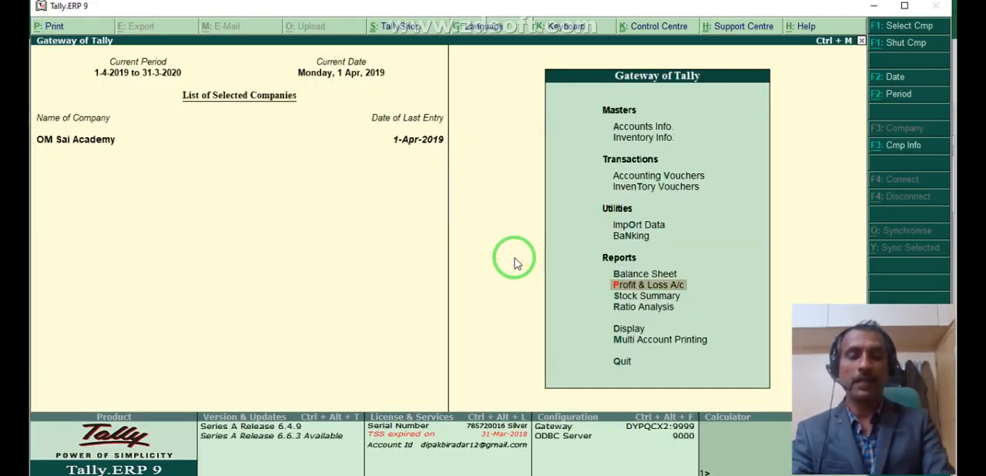
key("b")
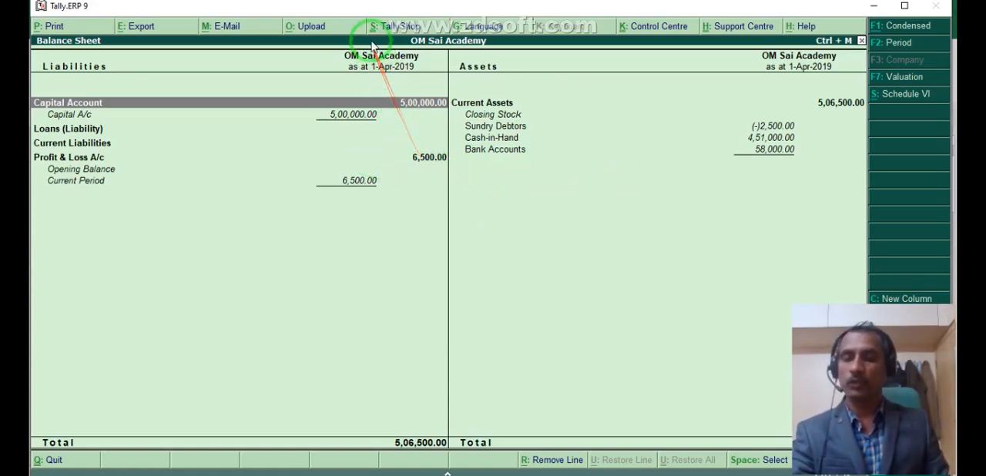
key("Escape")
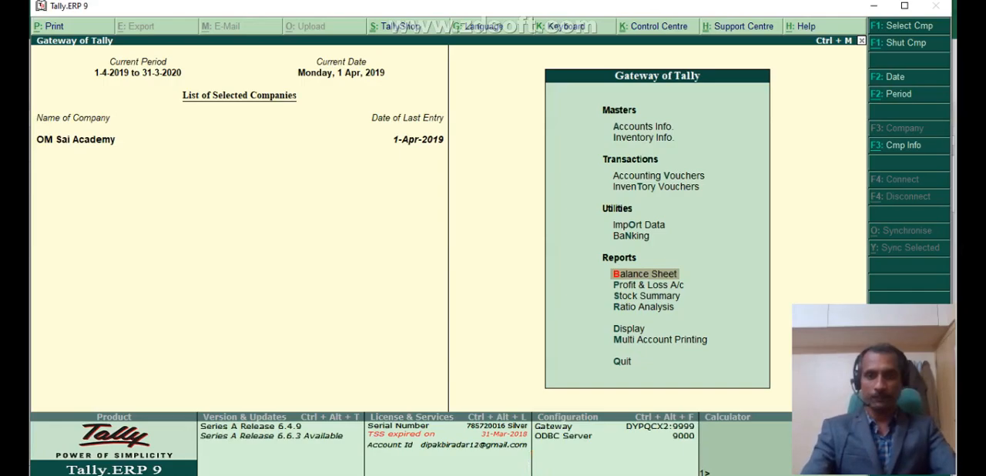
- Switch to Excel and look through Sheet2 for the Purchases F9 and Sales F8 transactions below the contra and payment entries
left_click(643, 475)
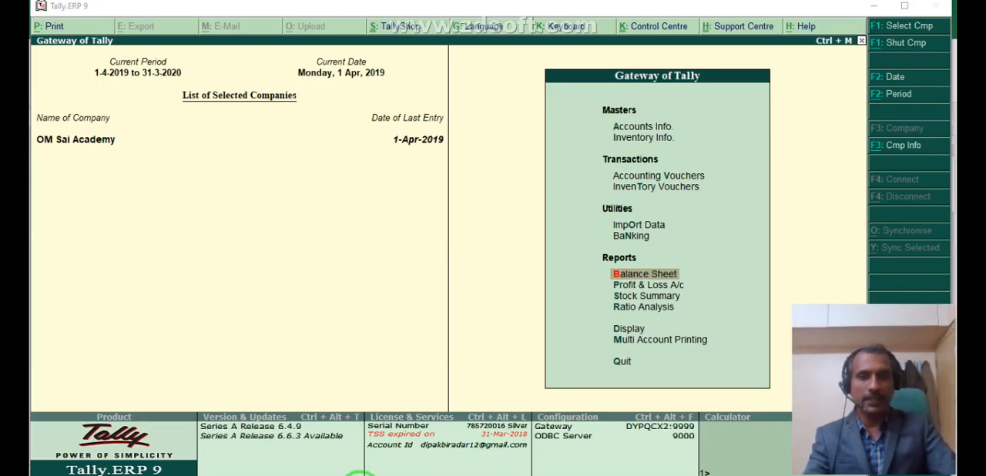
left_click(280, 475)
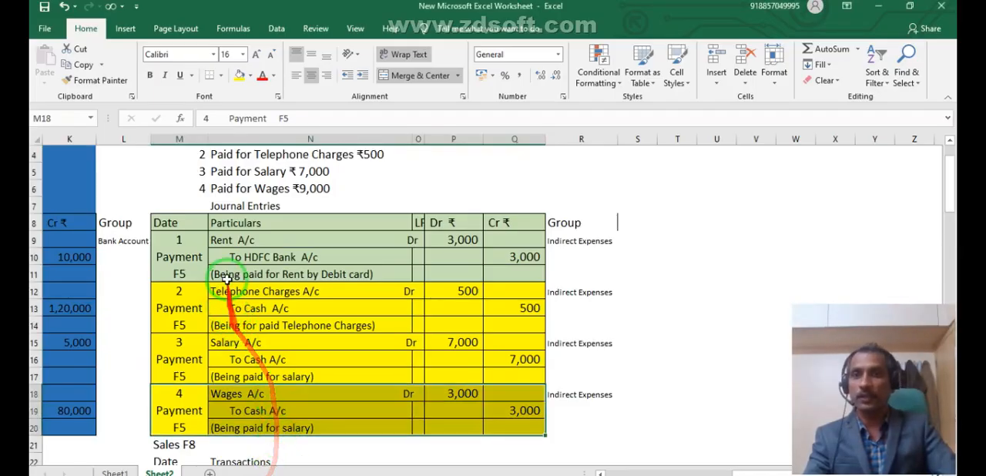
scroll(251, 312, "down", 2)
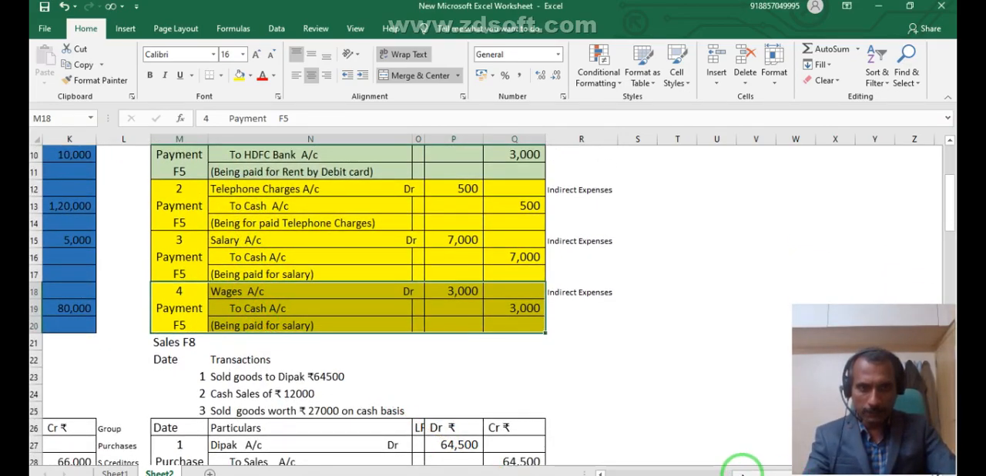
left_click_drag(737, 468, 612, 465)
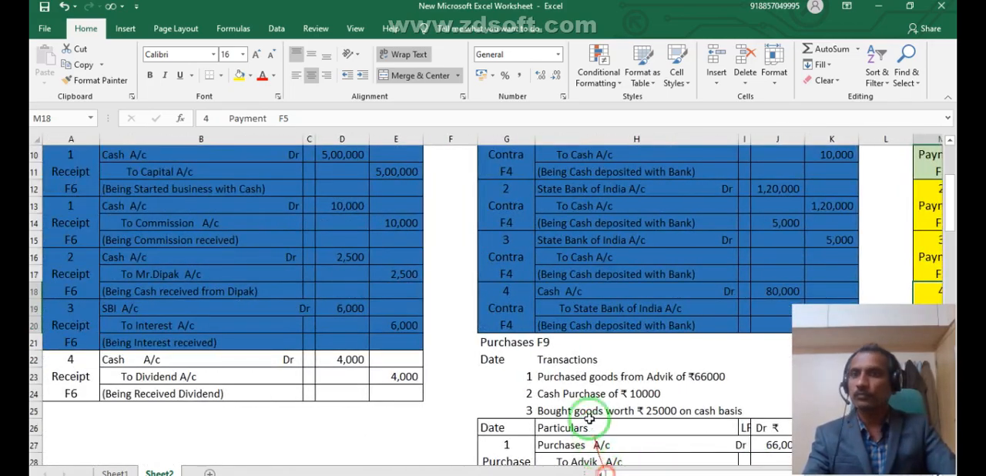
scroll(547, 368, "down", 1)
scroll(547, 368, "down", 2)
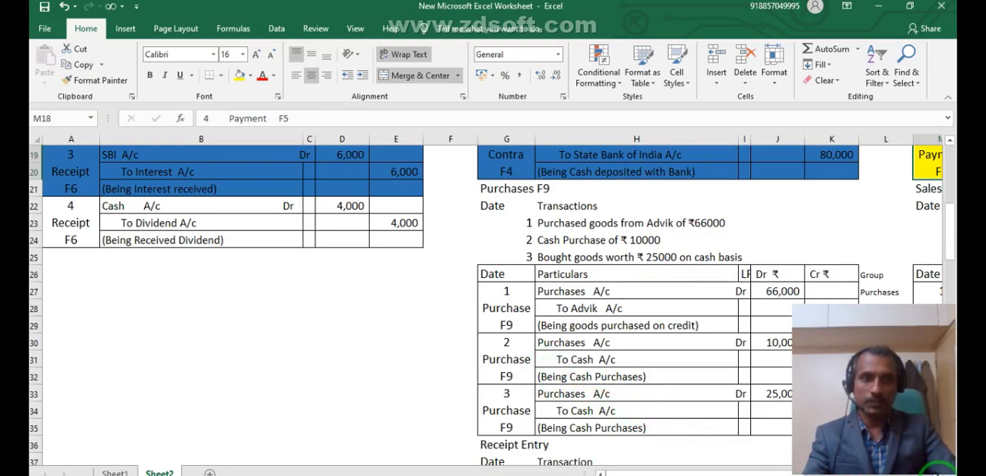
left_click_drag(900, 473, 906, 470)
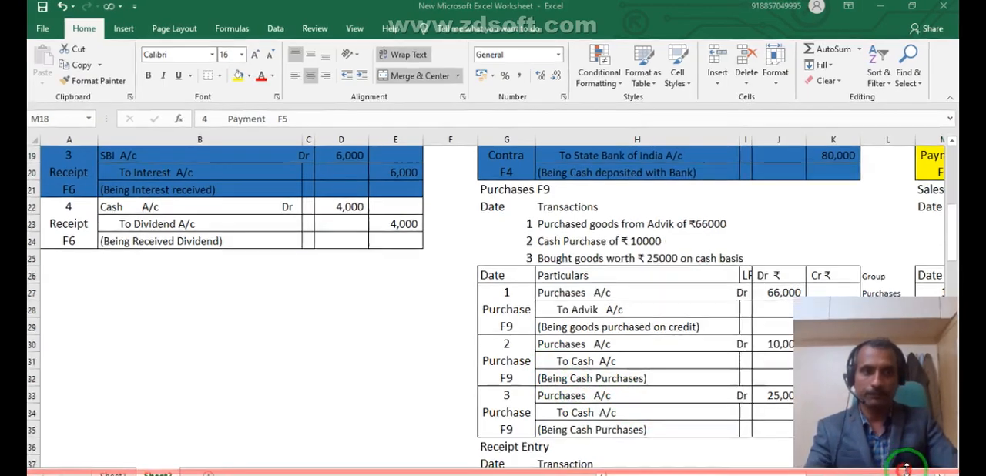
left_click(939, 474)
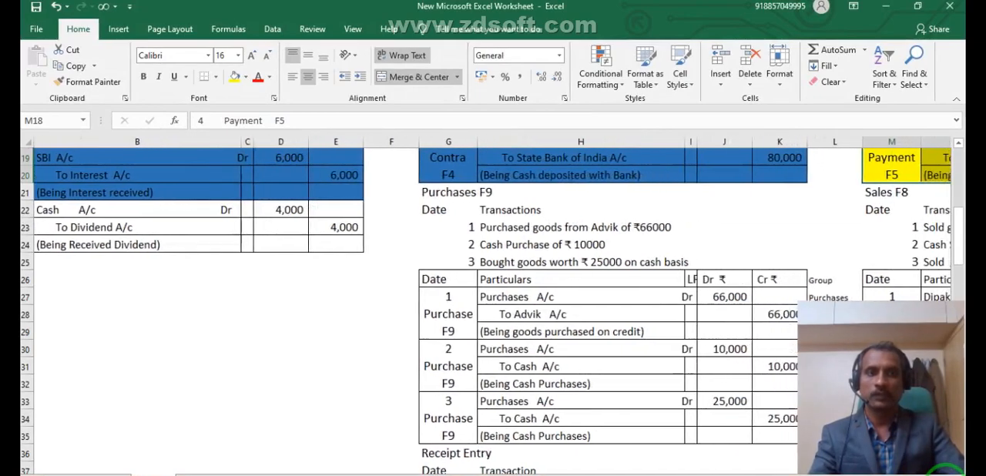
scroll(944, 470, "right", 5)
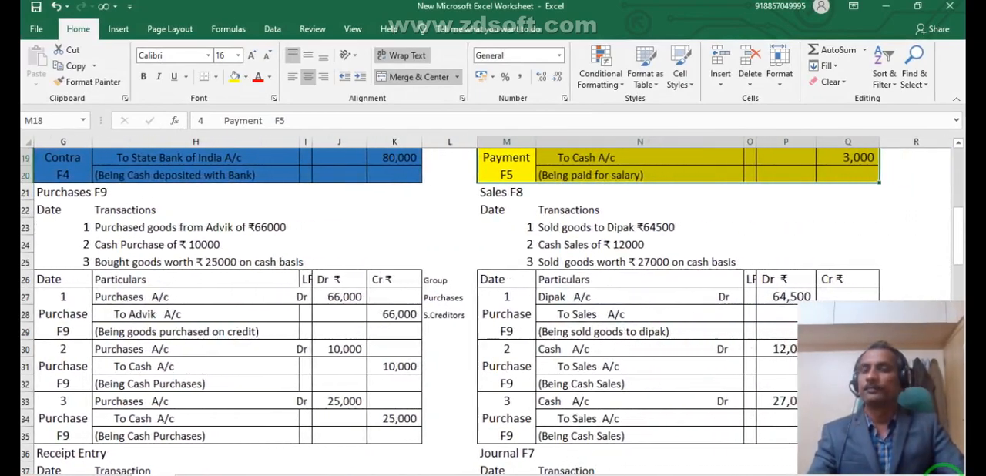
scroll(301, 391, "down", 1)
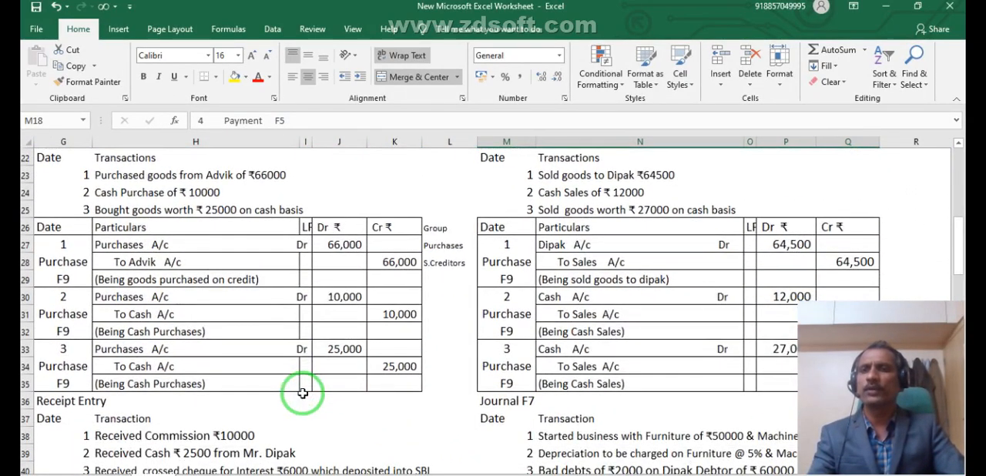
scroll(303, 394, "up", 1)
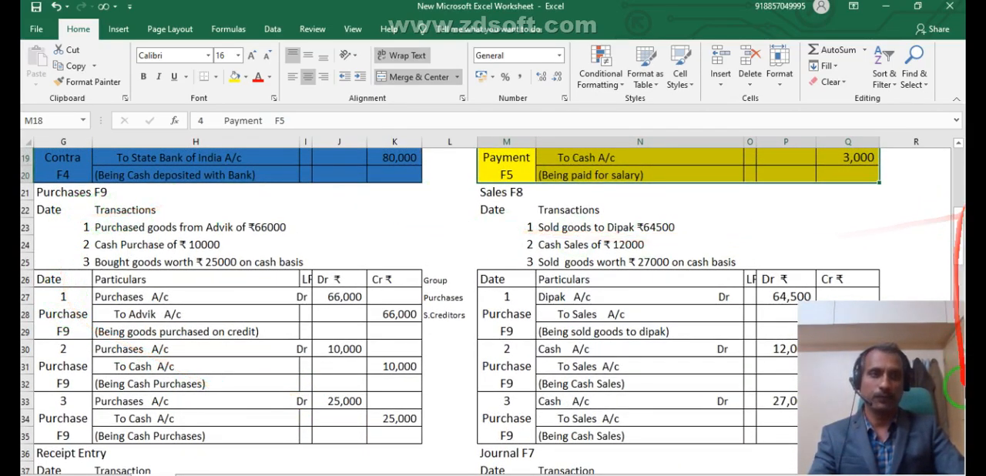
left_click(958, 272)
left_click_drag(959, 272, 953, 224)
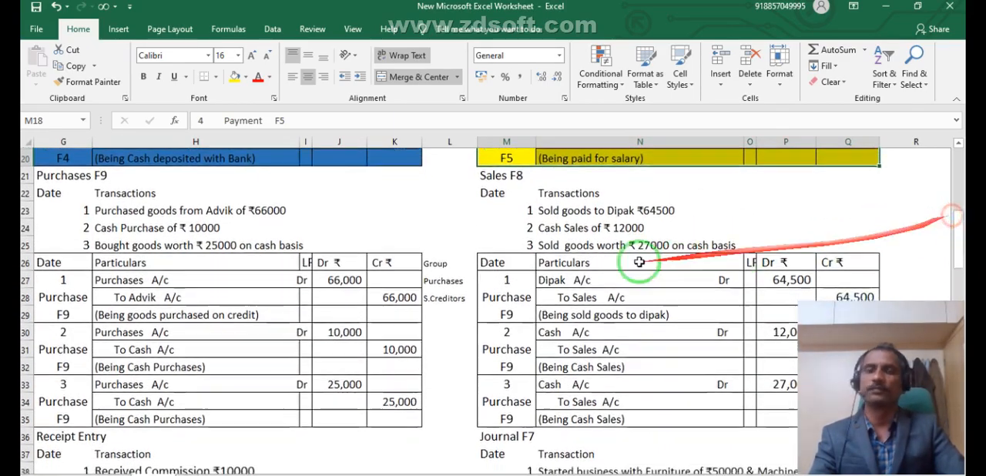
- Examine the first credit purchase transaction (H23), its debit and credit ledgers (H27, H28) and their account groups (L27, L28)
left_click(134, 206)
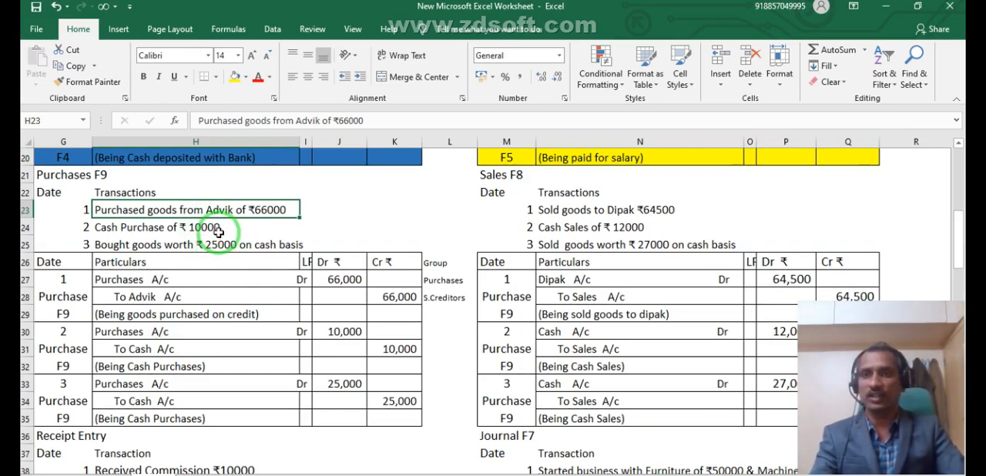
left_click(168, 277)
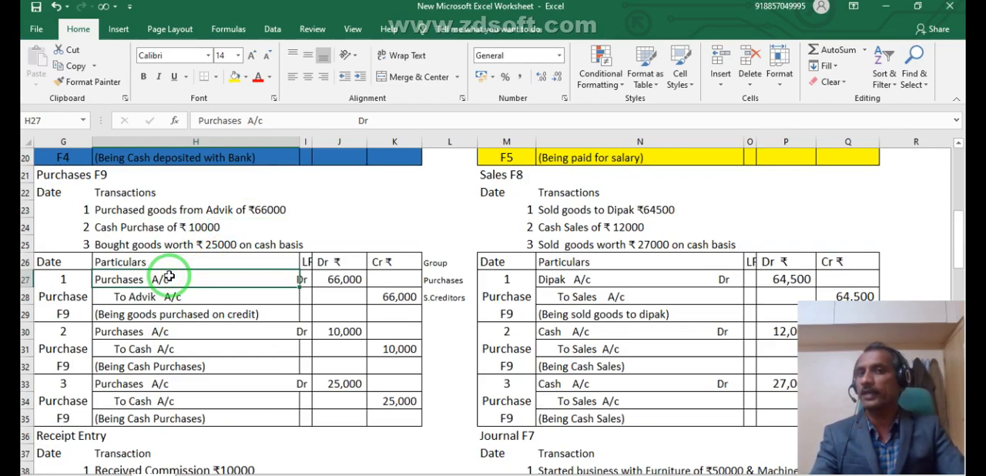
left_click(188, 296)
left_click(166, 279)
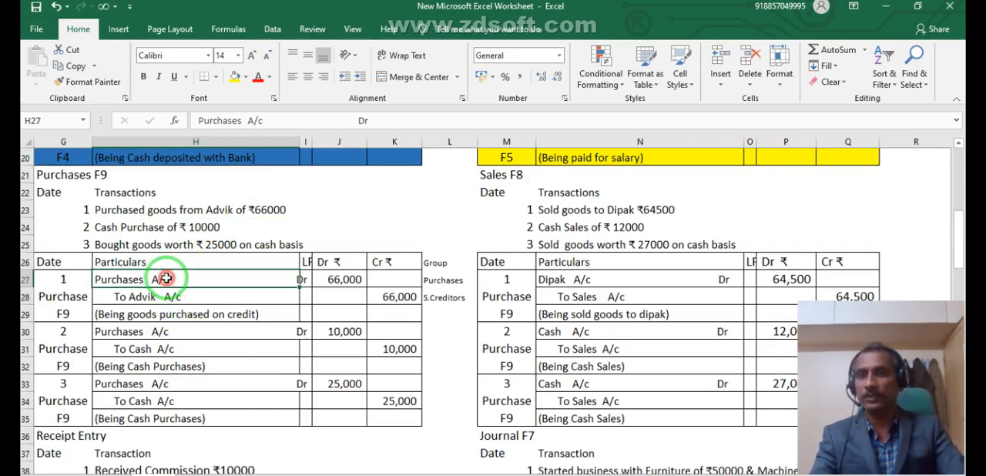
left_click(441, 279)
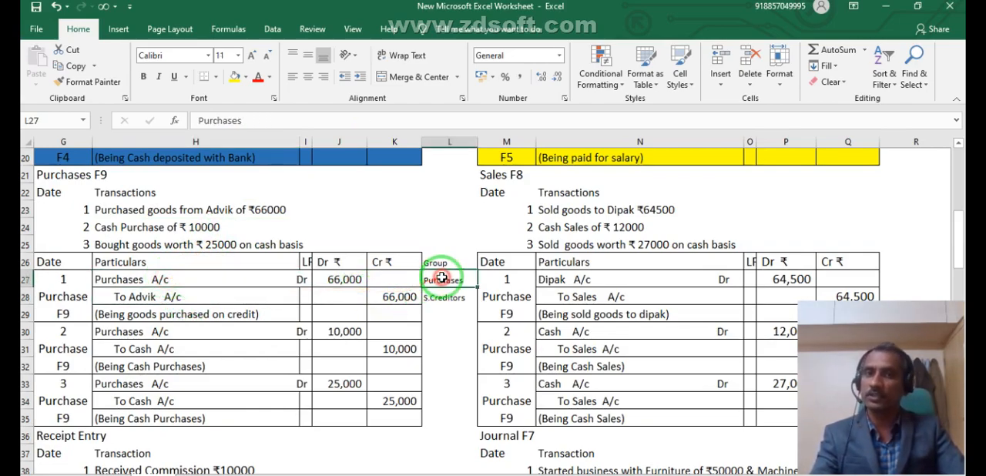
left_click(169, 297)
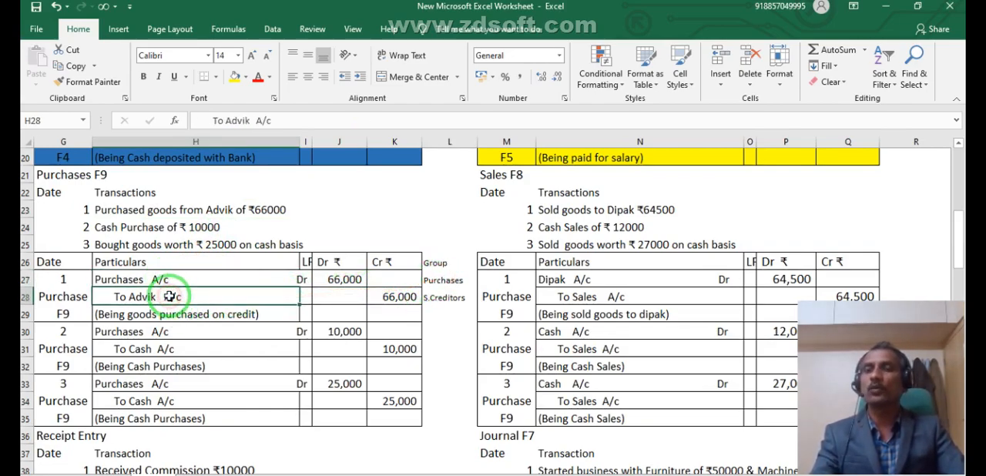
left_click(449, 300)
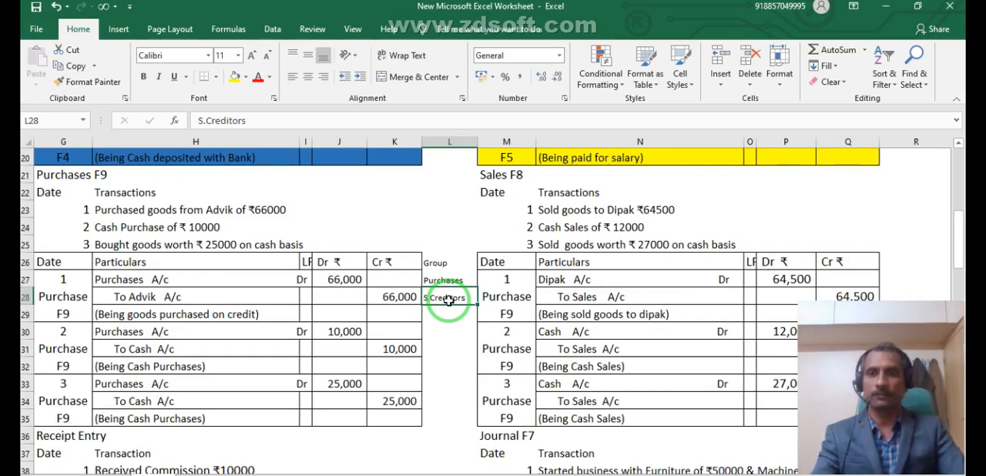
- Examine the credit ledgers of the second and third purchase entries (H31, H34) and both ledgers of the first one (H27, H28)
left_click(178, 348)
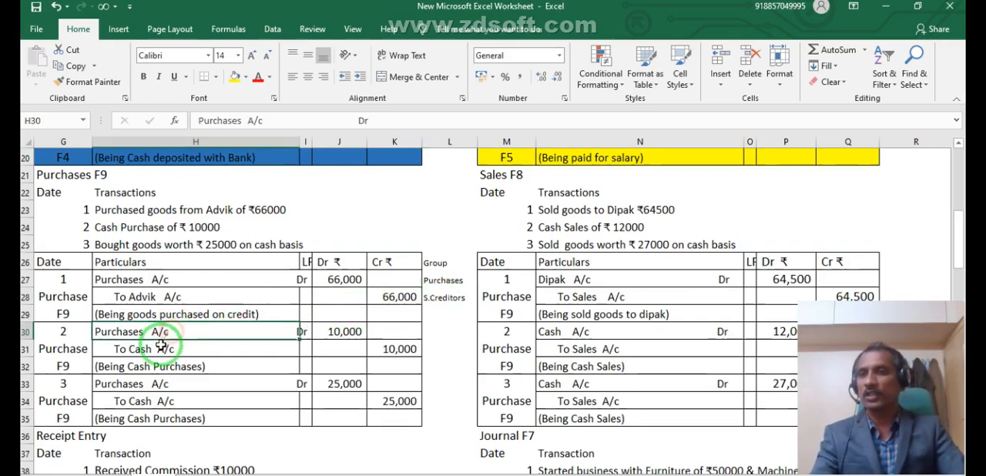
left_click(154, 383)
left_click(155, 401)
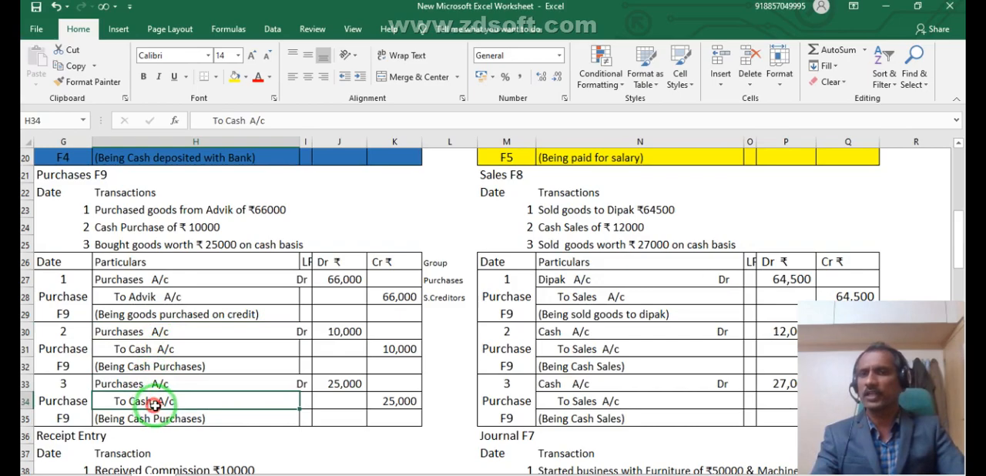
left_click(126, 284)
left_click(129, 298)
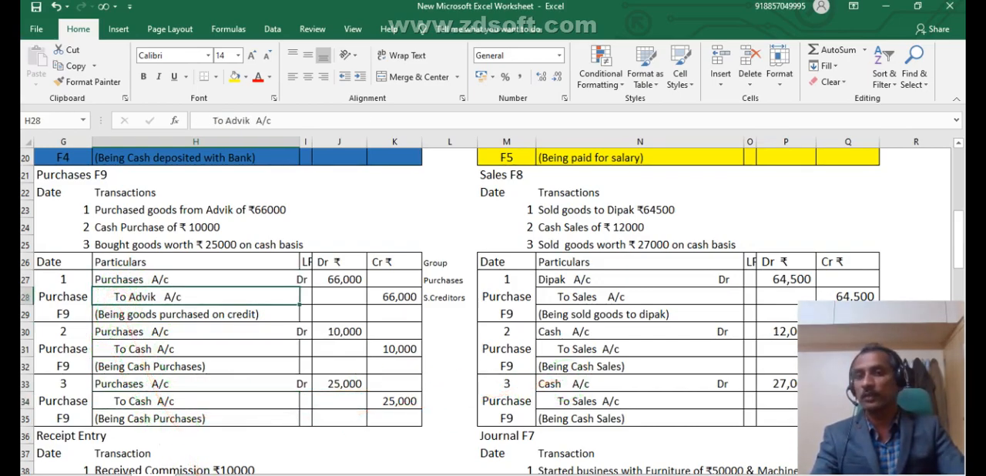
- Switch to Tally.ERP 9 and create the single ledger Purchases A/c under Purchase Accounts, with inventory values affected set to Yes
key("alt+Tab")
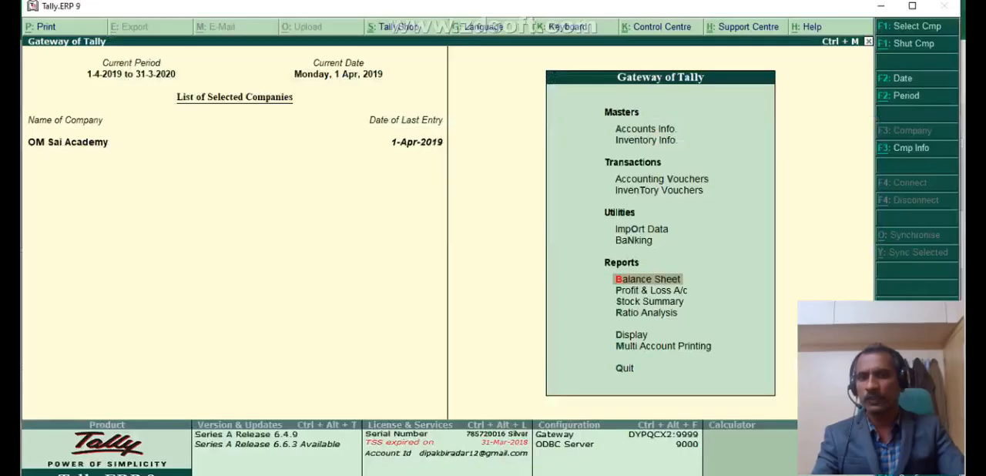
left_click(628, 131)
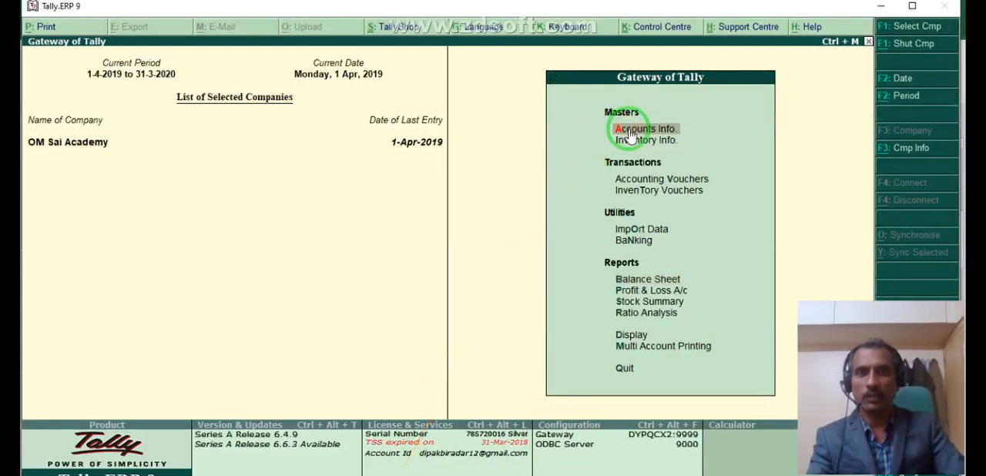
left_click(633, 205)
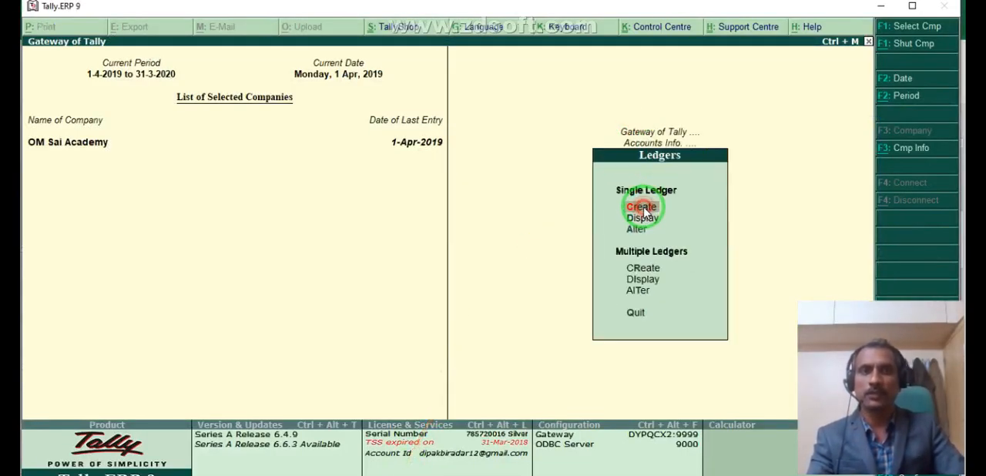
left_click(641, 208)
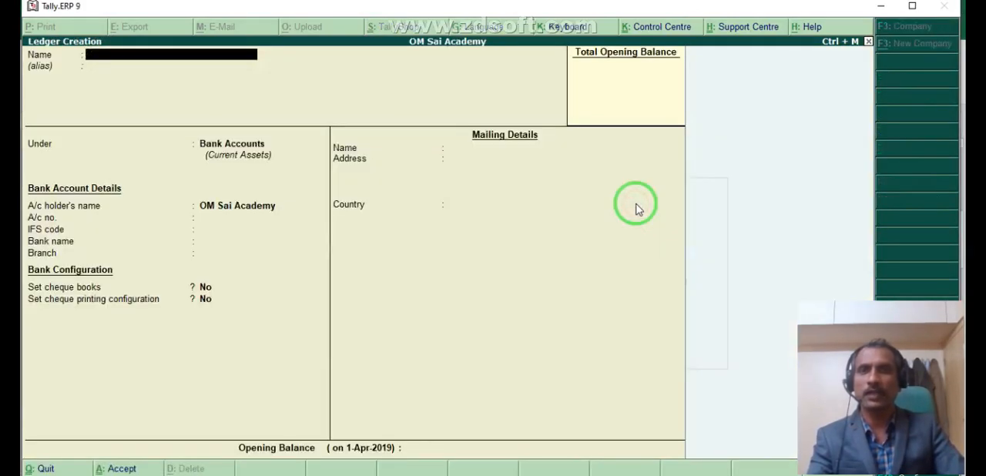
type("Pur")
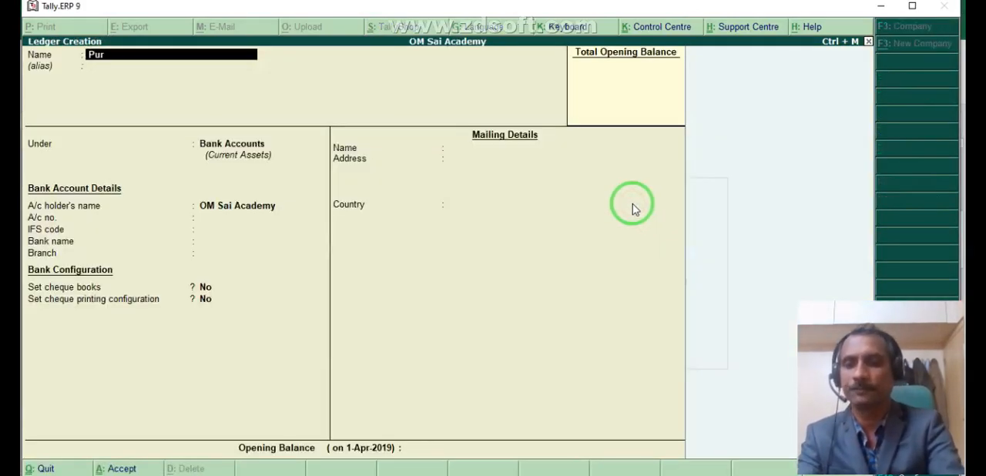
type("chases")
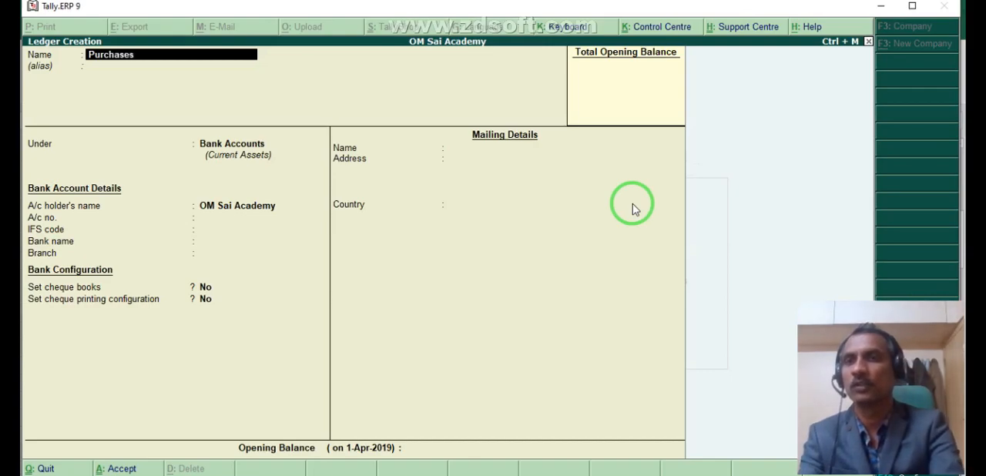
type(" a/c")
key("Return")
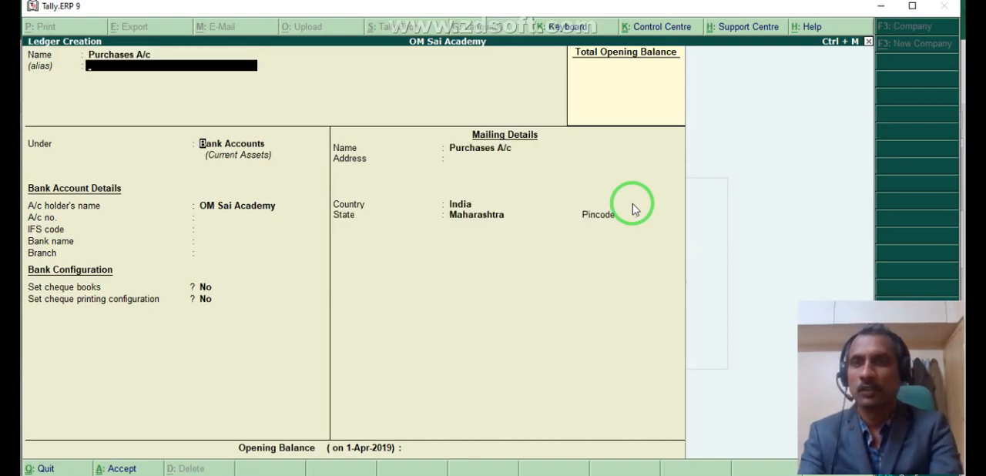
key("Return")
type("Pur")
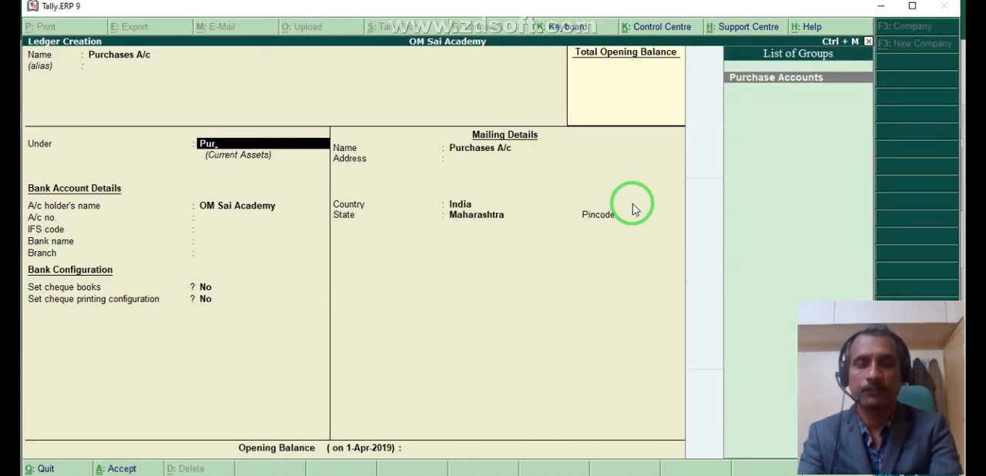
key("Return")
left_click(632, 203)
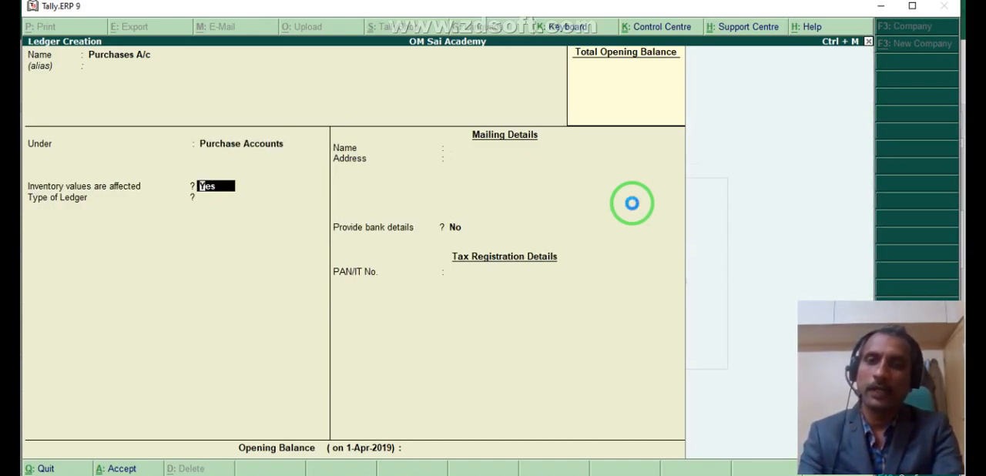
key("ctrl+a")
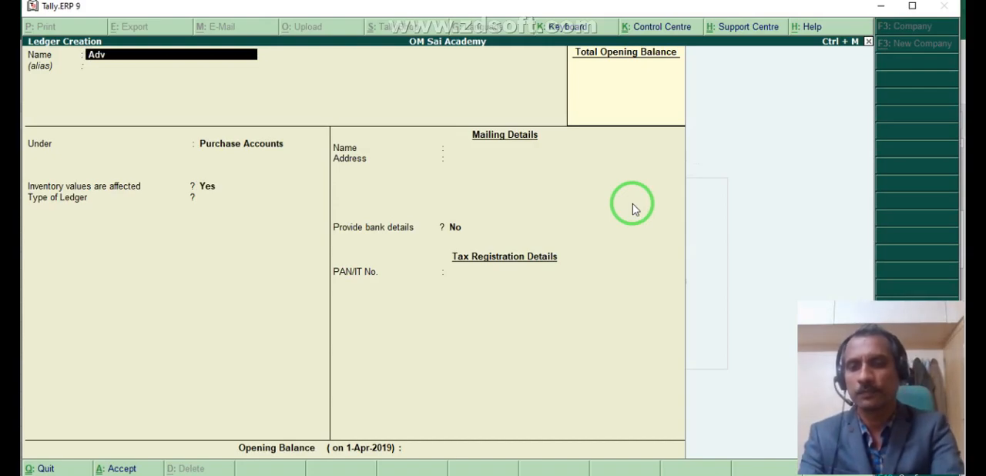
- Create a ledger with the supplier's name under Sundry Creditors, quit ledger creation and return to the Gateway of Tally
key("Return")
key("Return")
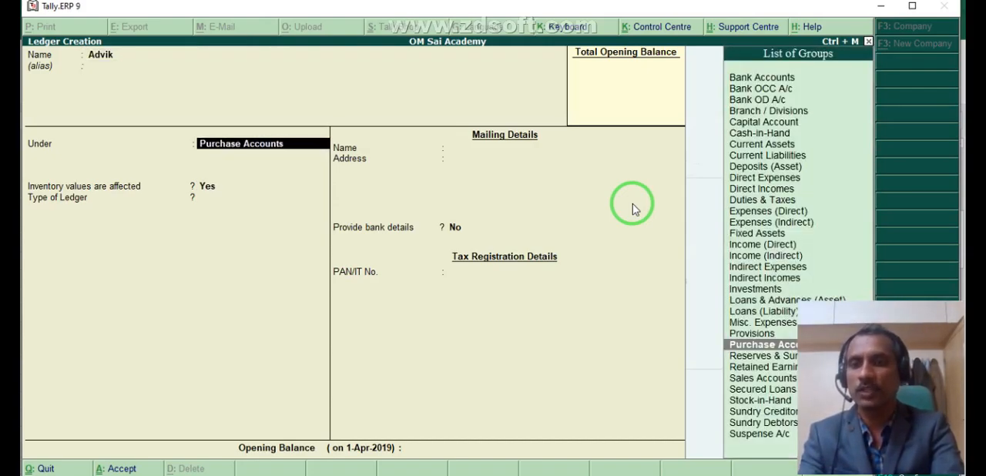
type("Sund")
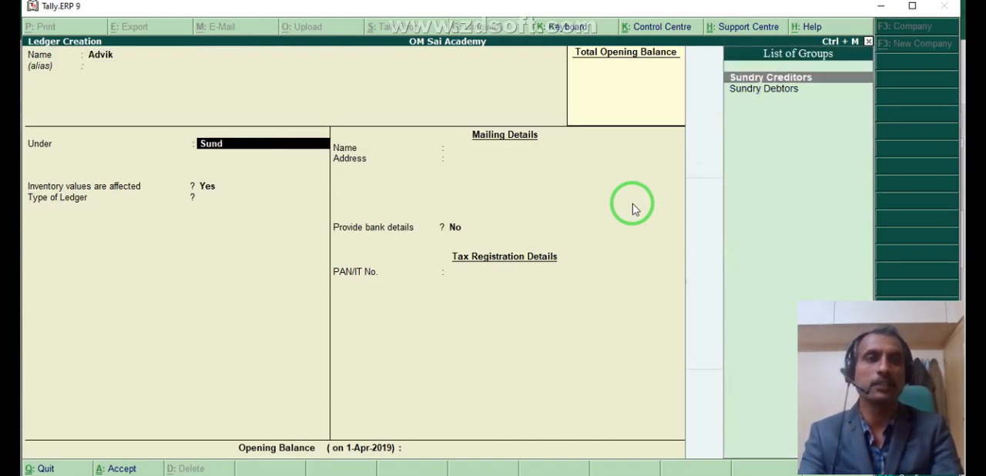
key("Return")
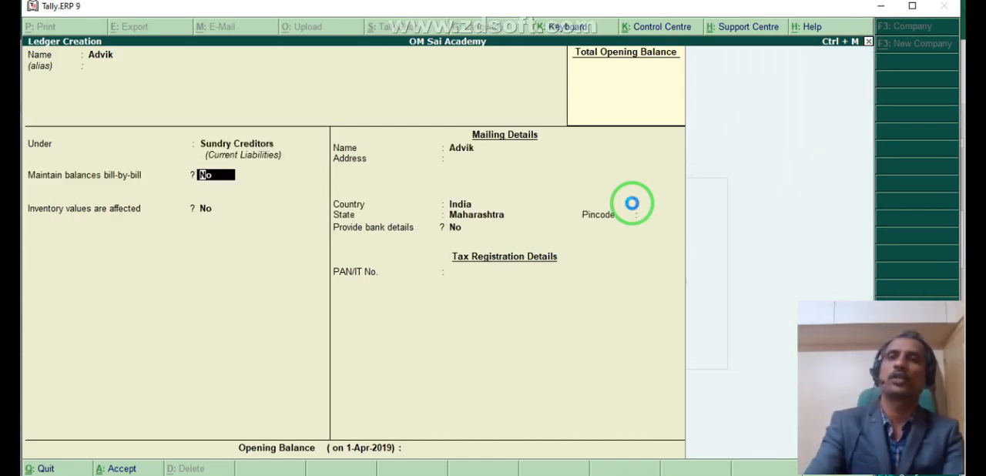
key("ctrl+a")
key("Escape")
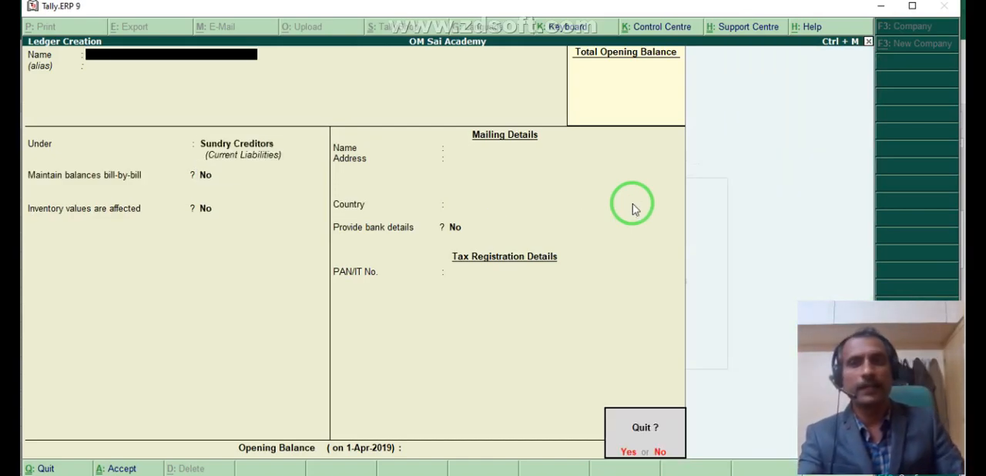
key("Return")
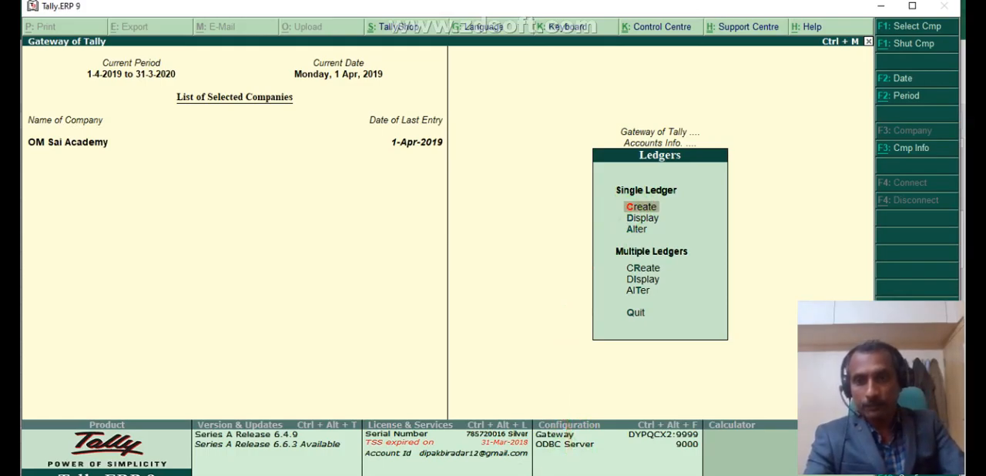
mouse_move(234, 475)
key("Escape")
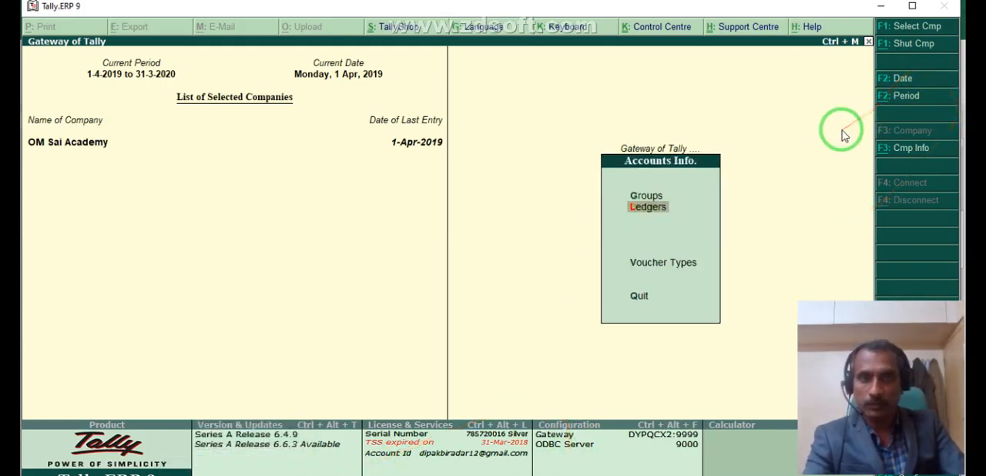
key("Escape")
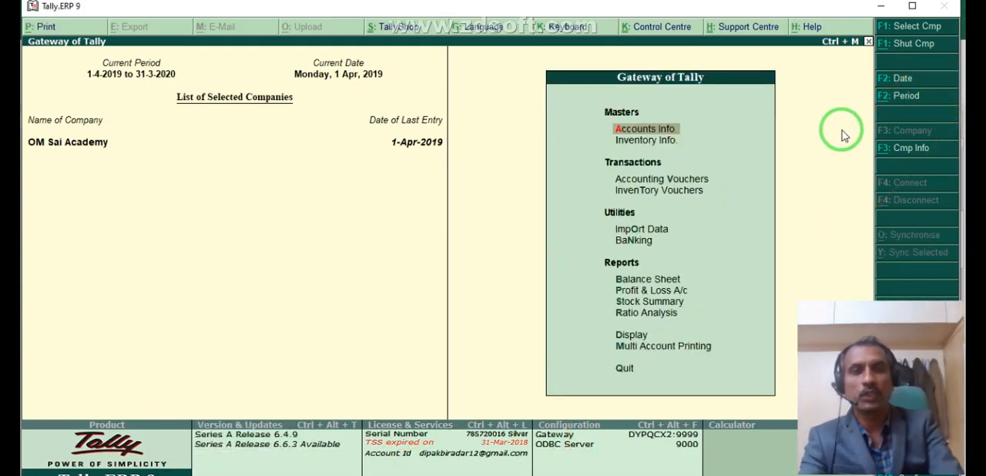
- Start a purchase voucher (F9) from Accounting Vouchers in As Voucher mode, leaving the supplier invoice number and date blank
key("Down")
key("Down")
key("Return")
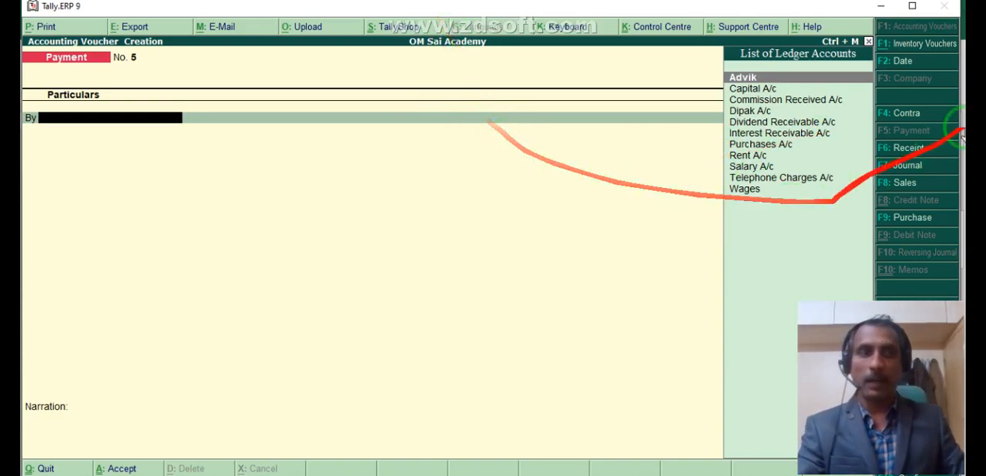
left_click(904, 219)
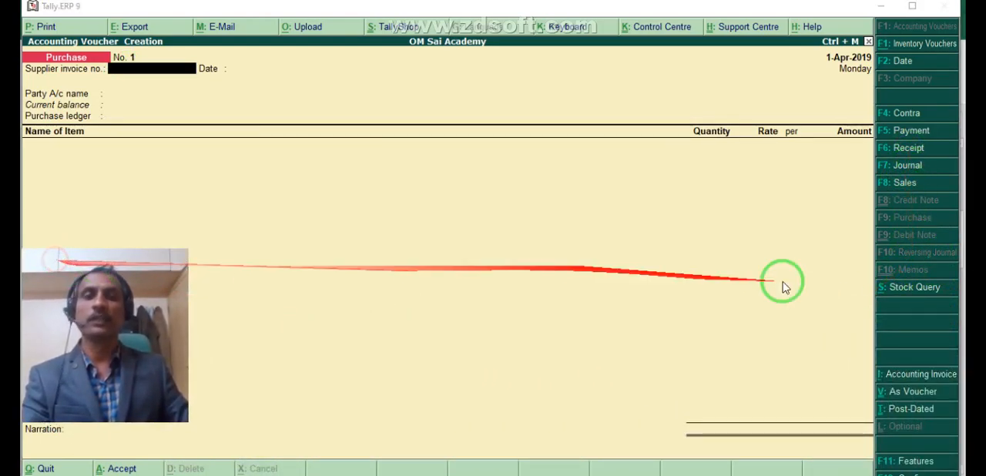
left_click(924, 376)
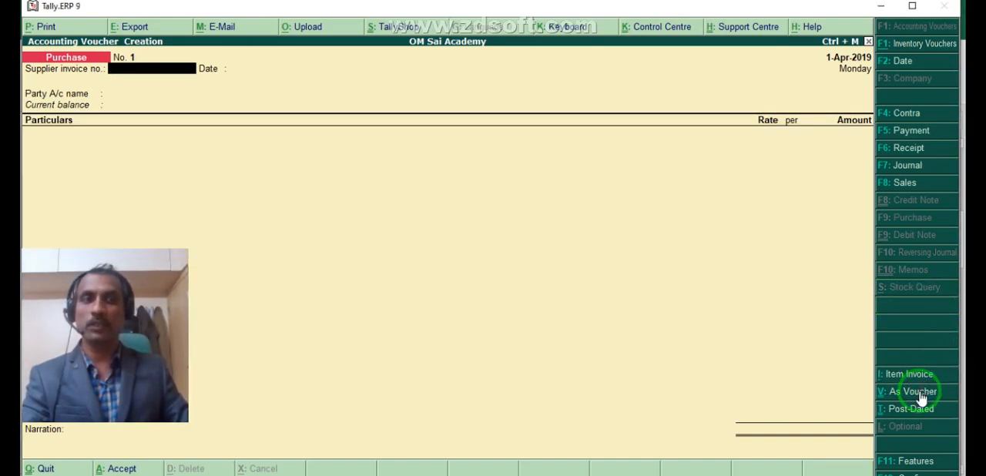
left_click(920, 391)
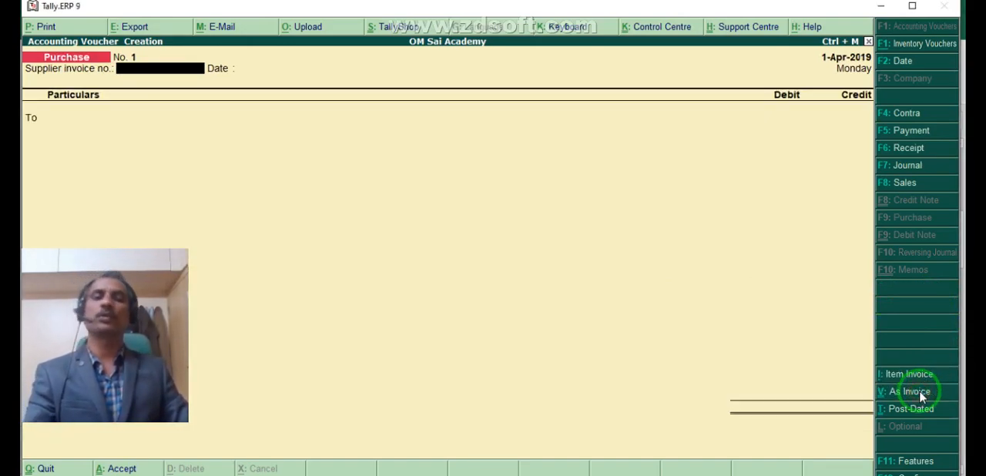
key("Return")
key("Return")
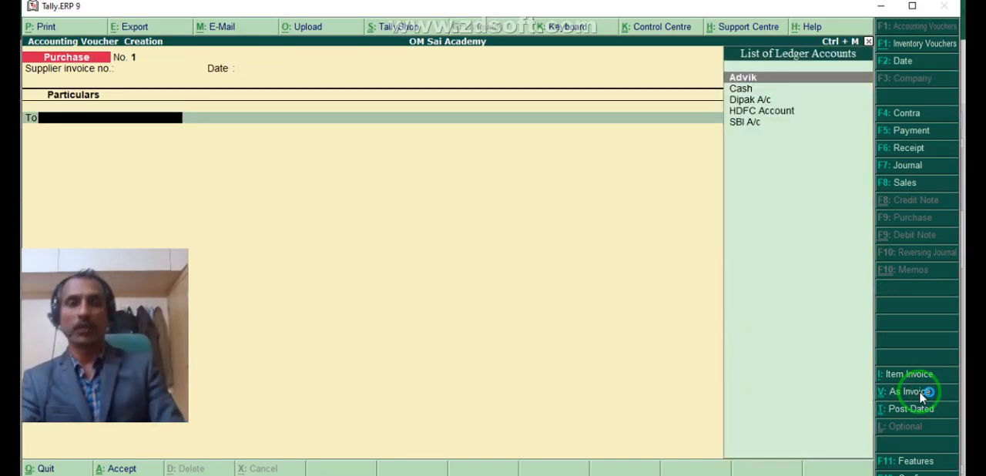
- Check the purchase entry in Excel, return to Tally.ERP 9 and select the supplier's ledger as the credit account, accepting the default supplier details
left_click(434, 475)
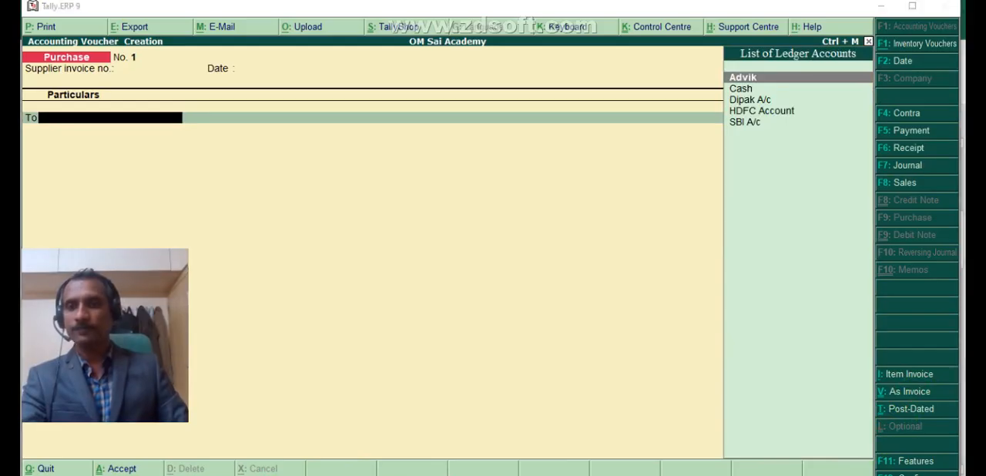
left_click_drag(110, 352, 513, 352)
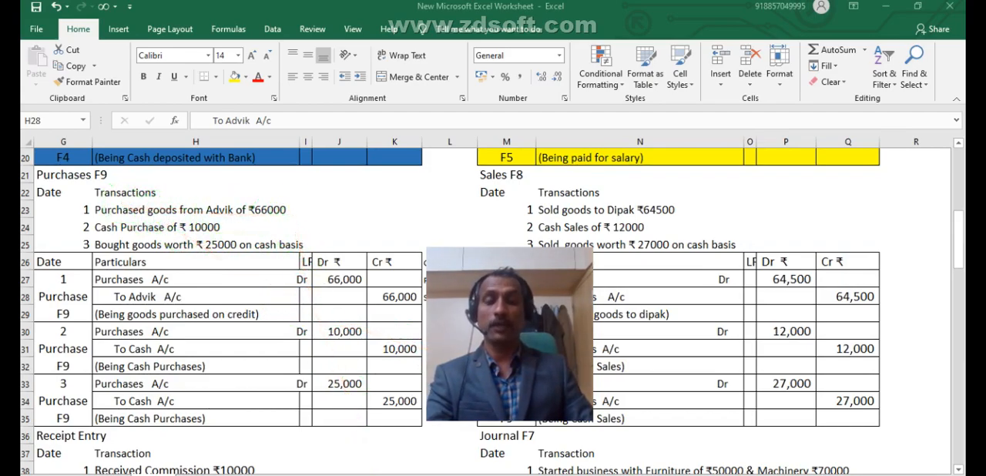
mouse_move(385, 475)
left_click(369, 461)
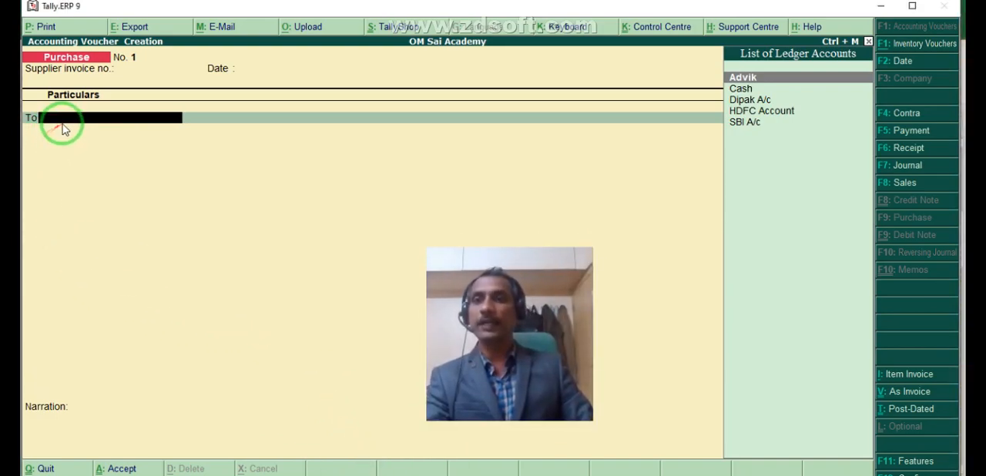
type("A")
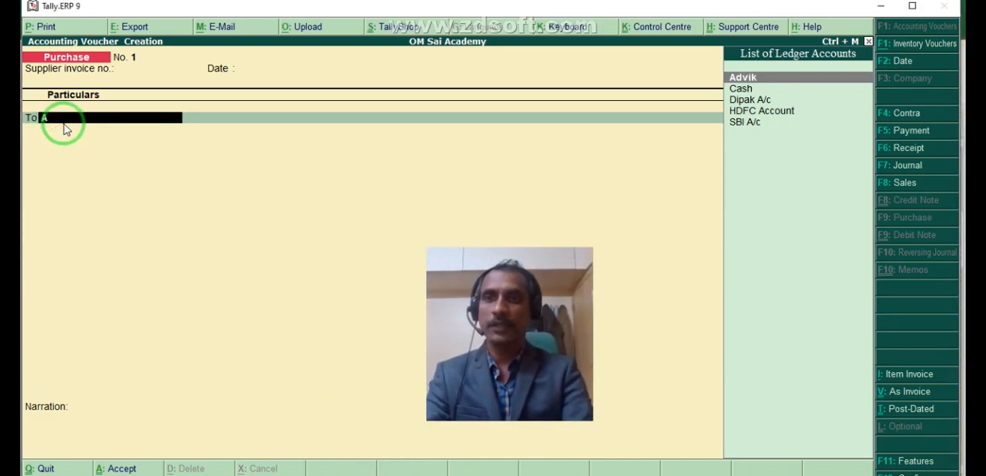
key("Return")
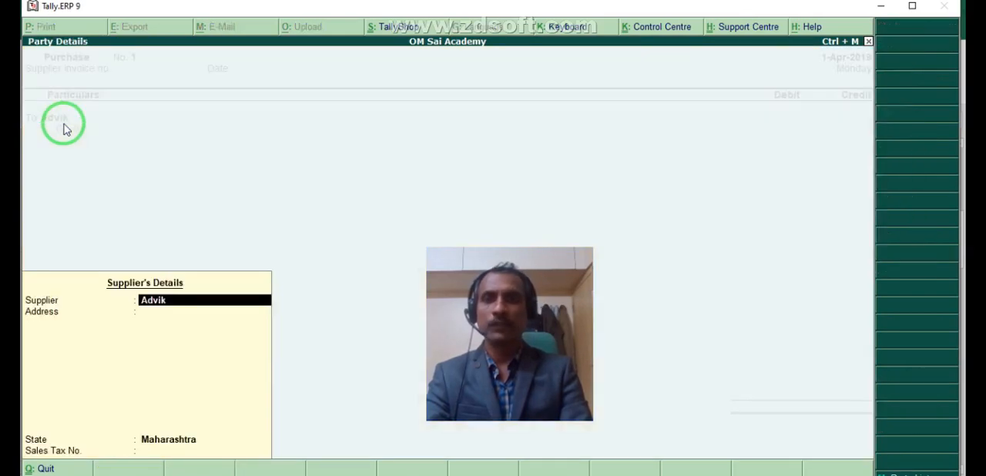
key("Return")
key("Return")
key("Return")
key("Return")
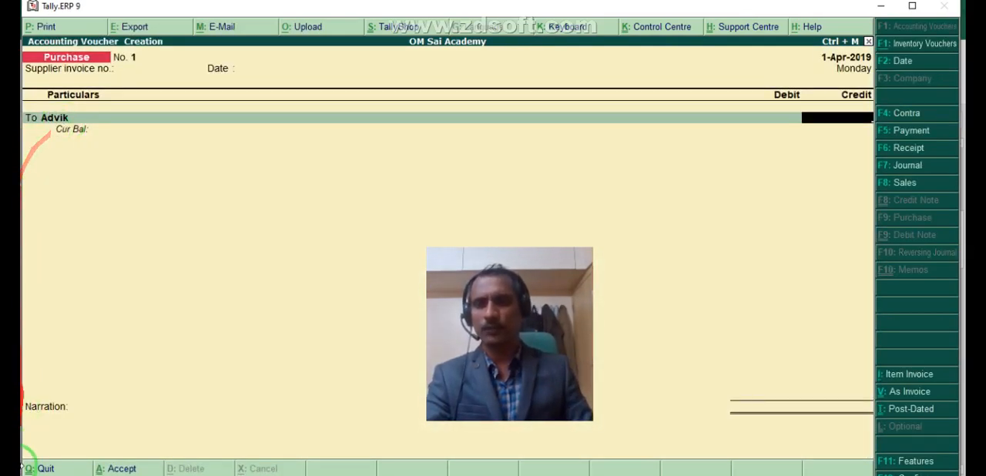
- Switch to Excel and apply a fill color to the first purchase entry (G27:K29)
key("alt+Tab")
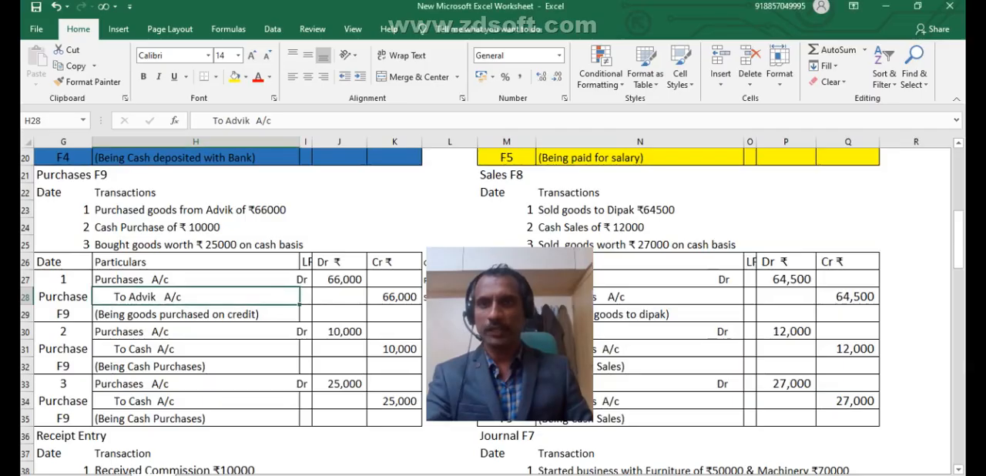
left_click_drag(216, 259, 282, 274)
left_click_drag(48, 287, 396, 300)
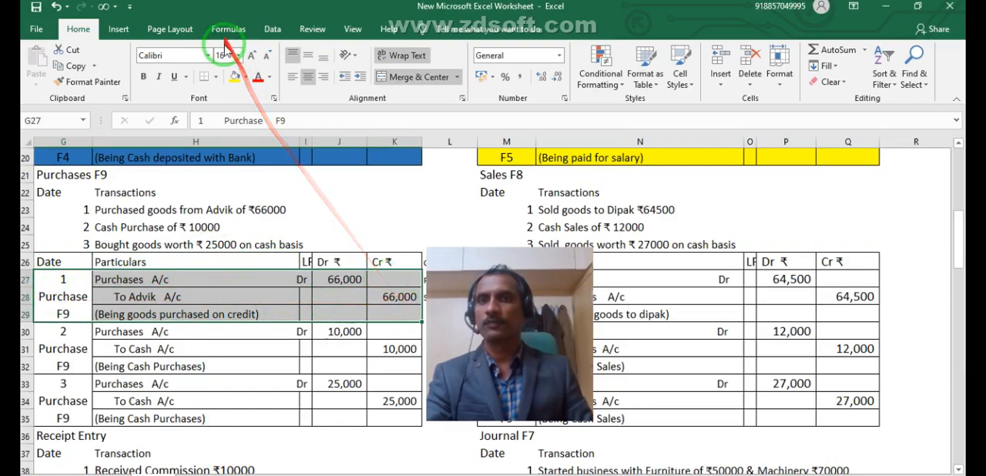
left_click(235, 82)
- Return to Tally.ERP 9, credit the supplier 66,000, debit Purchases A/c 66,000 without inventory allocations or narration, and accept the purchase voucher
key("alt+Tab")
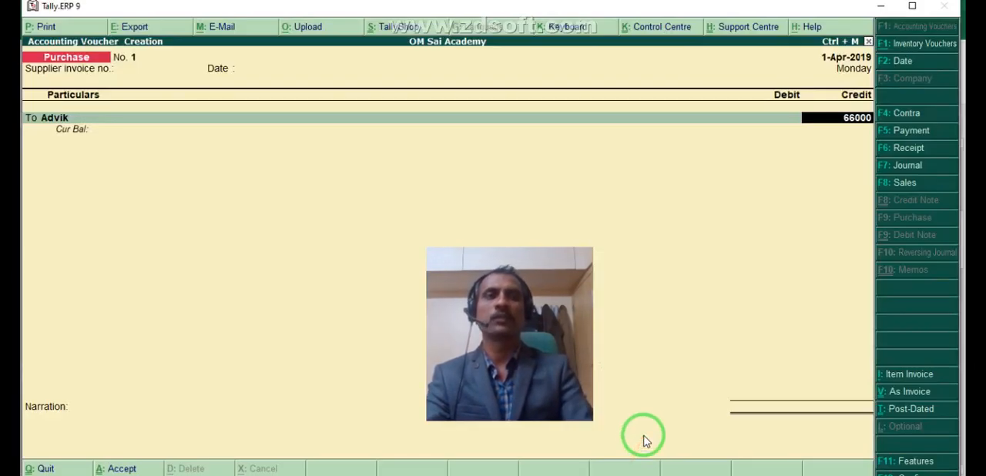
key("Return")
key("Return")
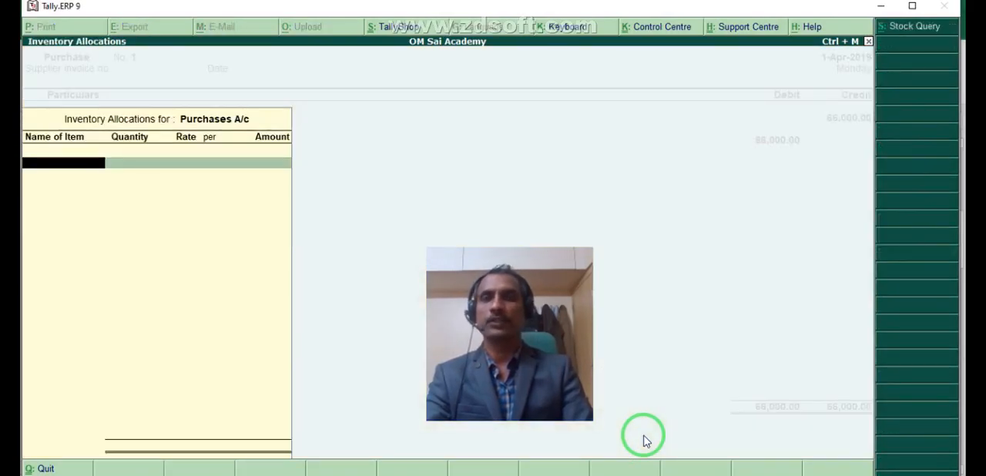
key("Return")
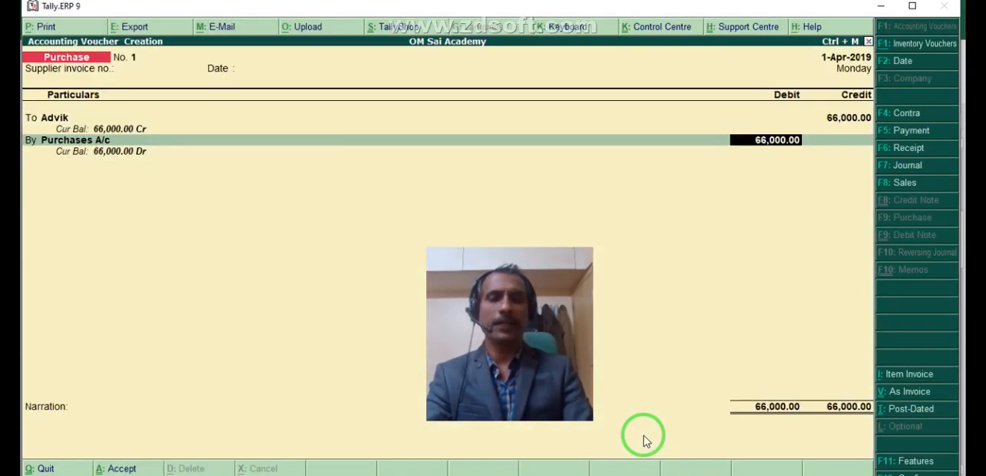
key("Return")
key("Return")
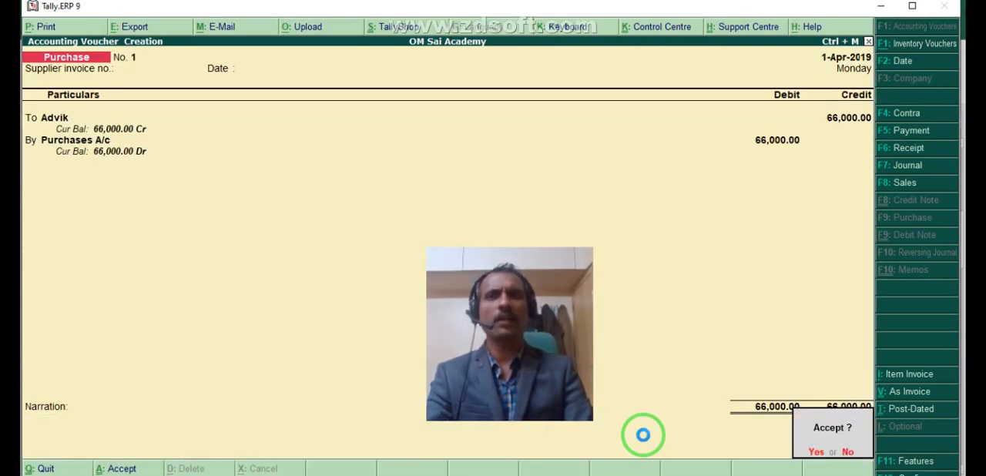
key("Return")
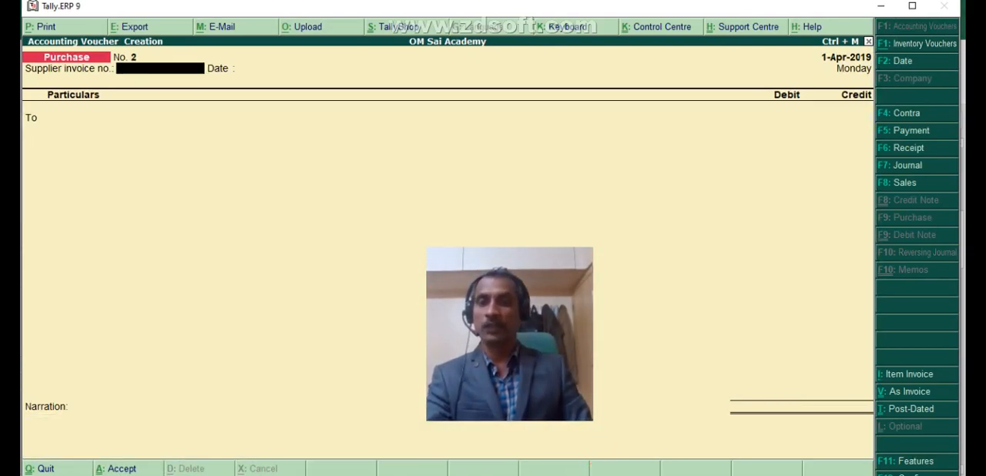
- Check the next entry in Excel, return to Tally.ERP 9 and select Cash as the second purchase voucher's credit account, leaving the supplier invoice fields blank
key("alt+Tab")
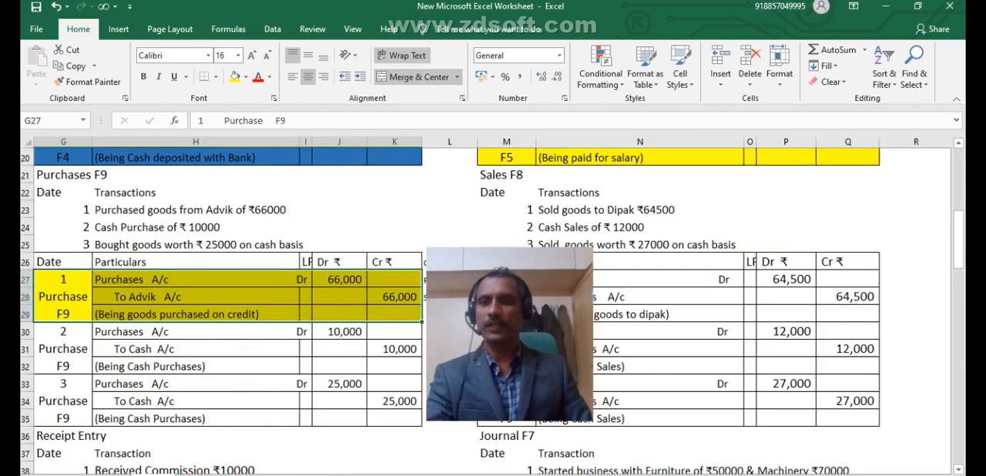
key("alt+Tab")
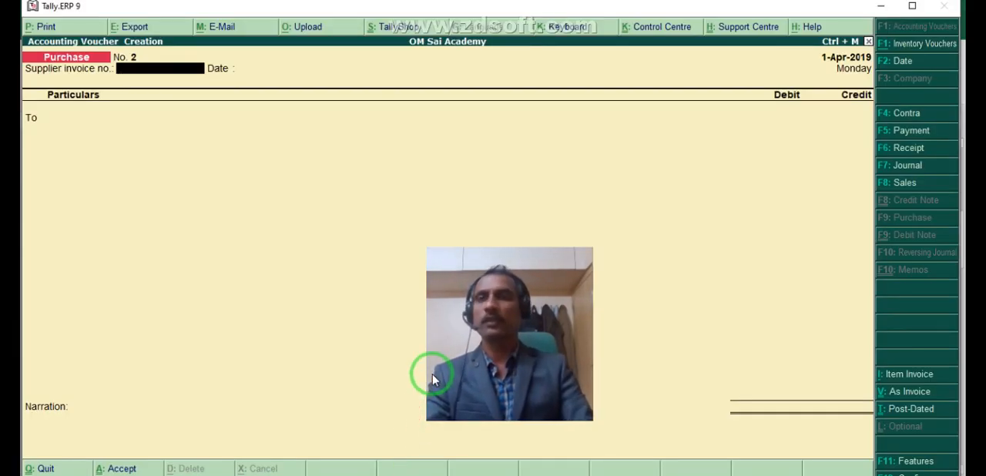
key("Return")
key("Return")
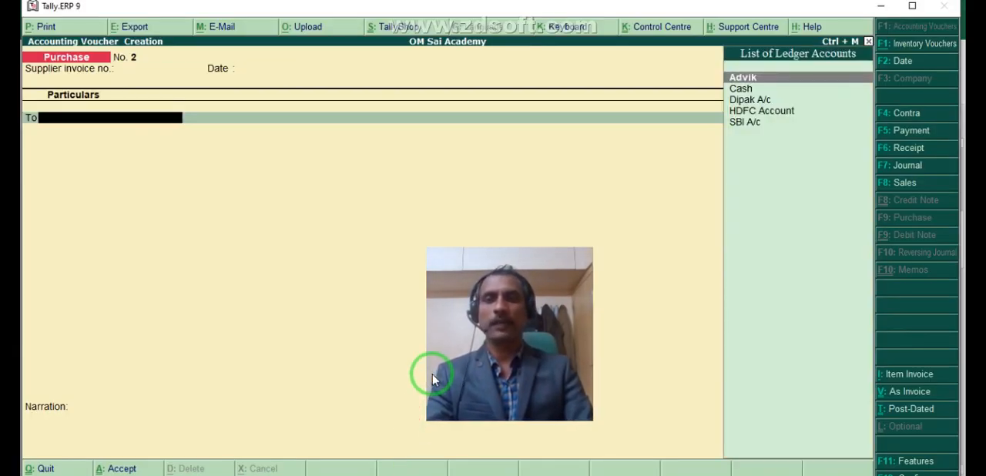
key("Down")
key("Return")
key("Return")
key("Return")
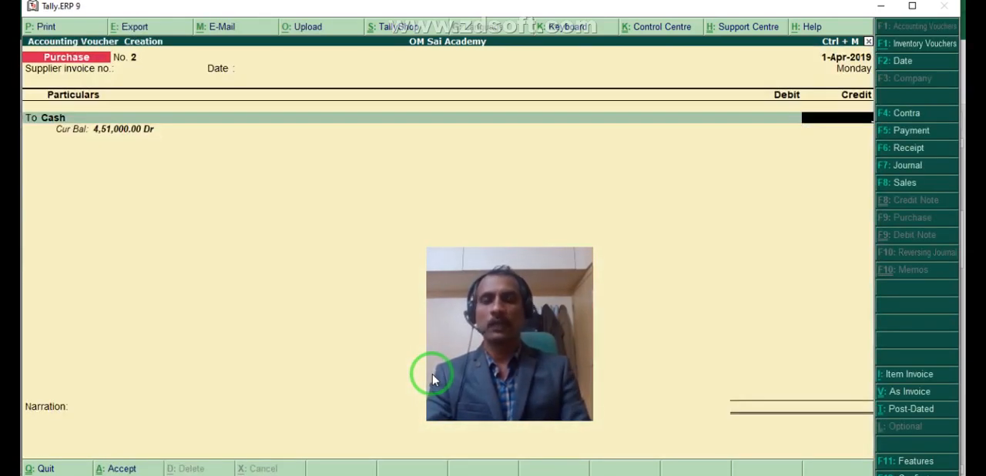
- Switch to Excel and fill the second purchase entry (G30:K32) with yellow
key("alt+Tab")
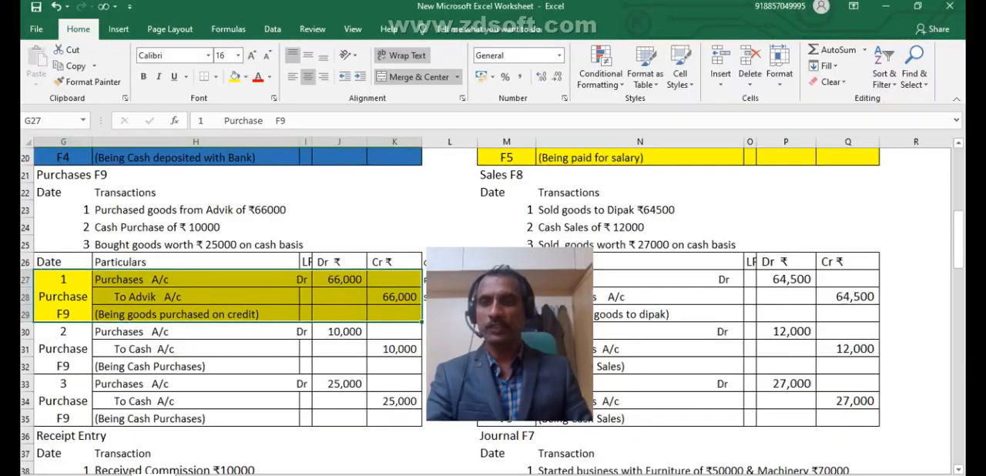
left_click(200, 226)
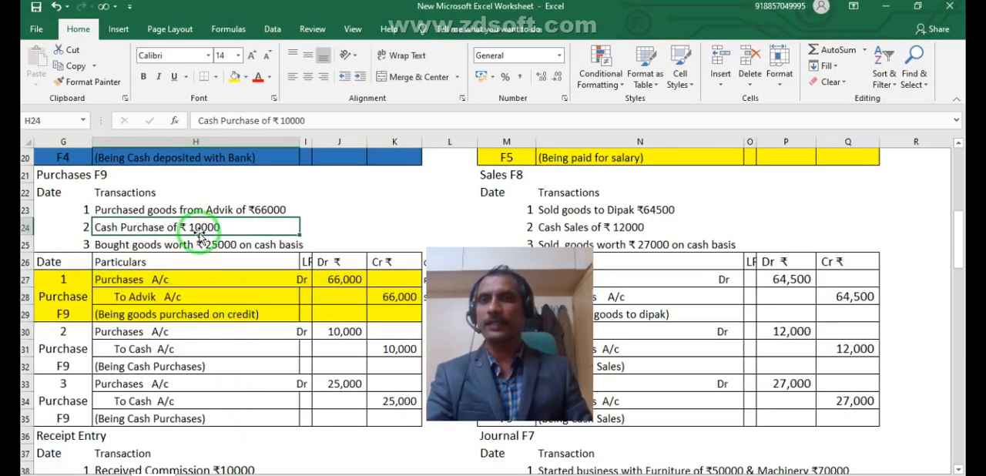
left_click_drag(77, 333, 382, 348)
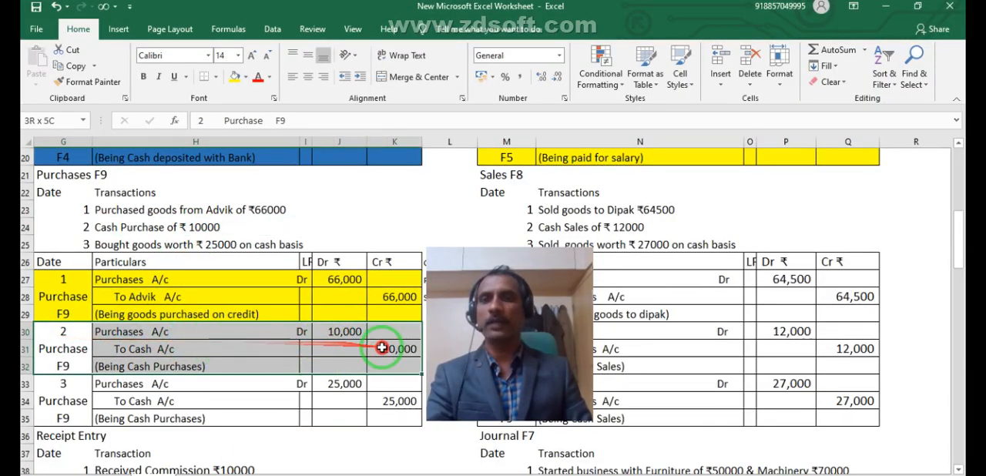
left_click(234, 77)
left_click(187, 351)
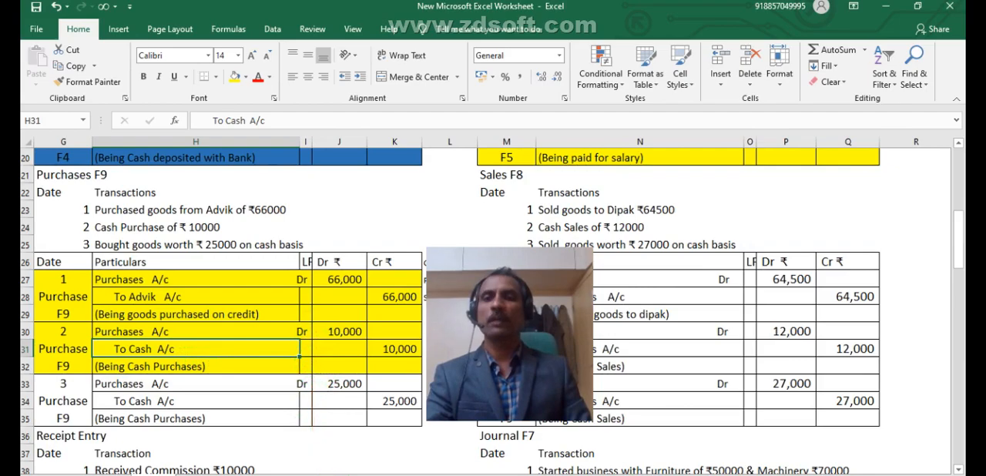
- Return to Tally.ERP 9, credit Cash 10,000, debit Purchases A/c 10,000 without inventory allocations, and accept the second purchase voucher
left_click(326, 475)
type("10000")
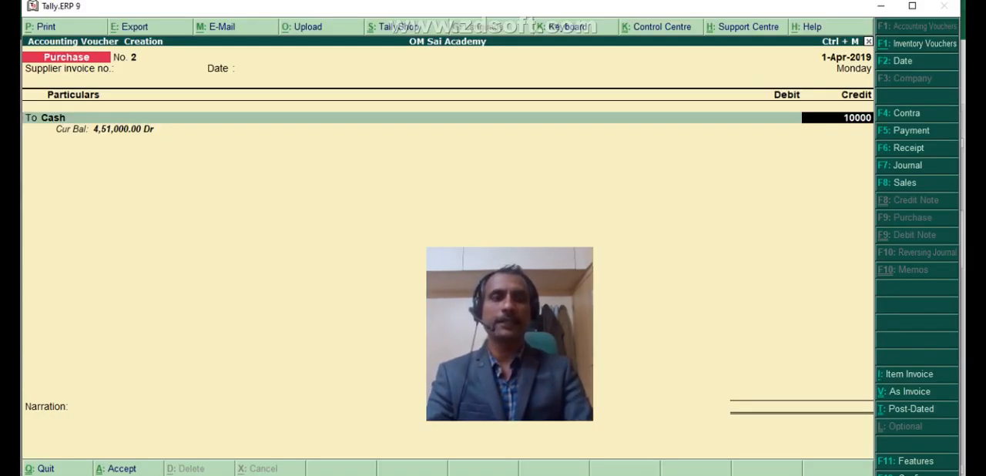
key("Return")
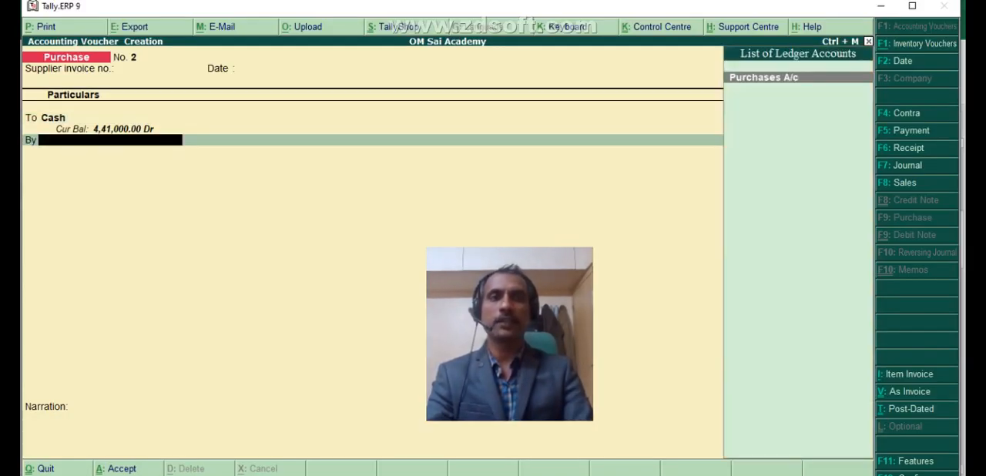
key("Return")
key("Return")
key("Return")
key("Return")
key("y")
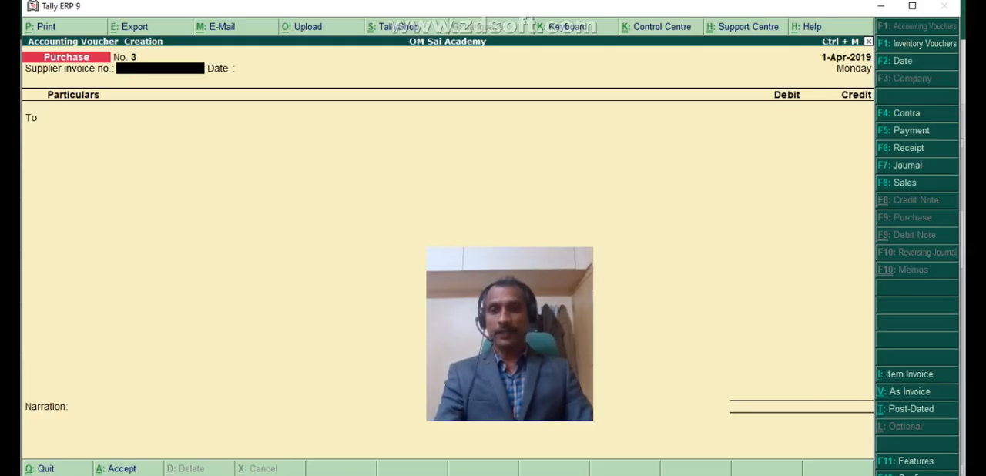
- Switch to Excel and fill the third purchase entry (G33:K35) with yellow
key("alt+Tab")
left_click(126, 413)
left_click_drag(61, 400, 401, 391)
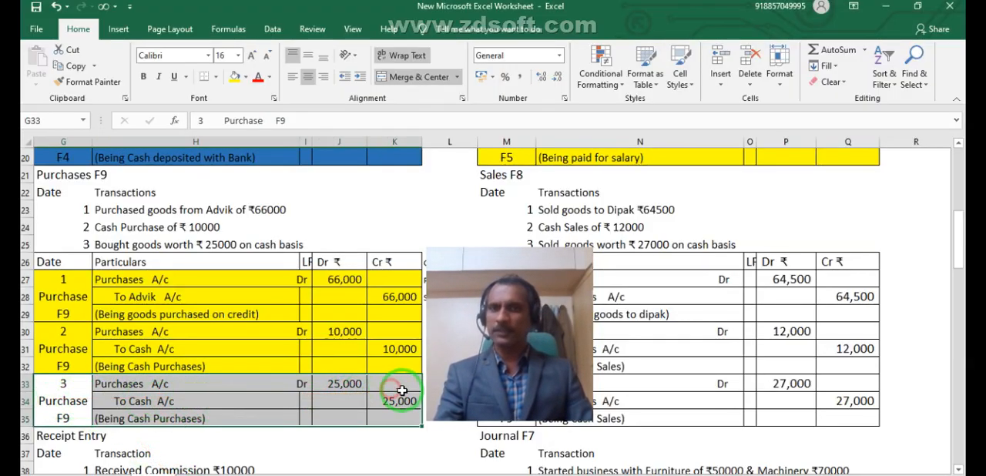
left_click(234, 76)
- Return to Tally.ERP 9 and credit Cash 25000 in the third purchase voucher, leaving the supplier invoice number and date blank
key("alt+Tab")
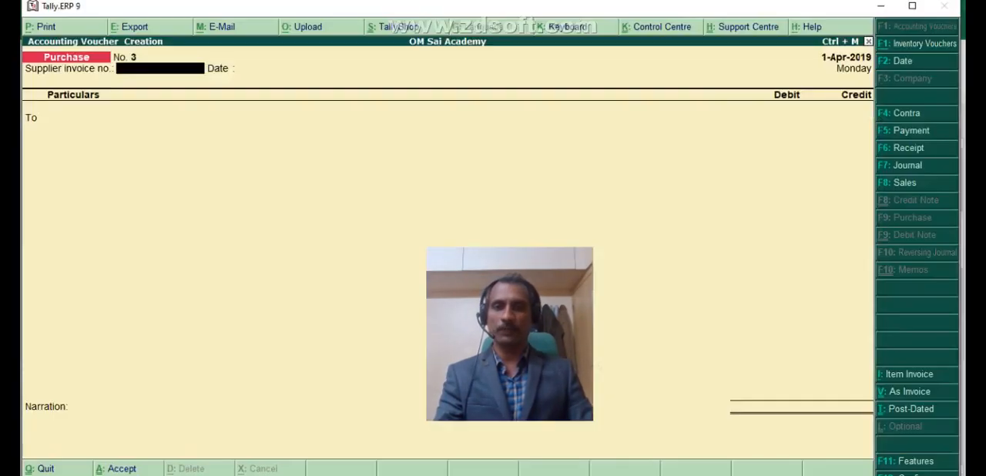
key("Return")
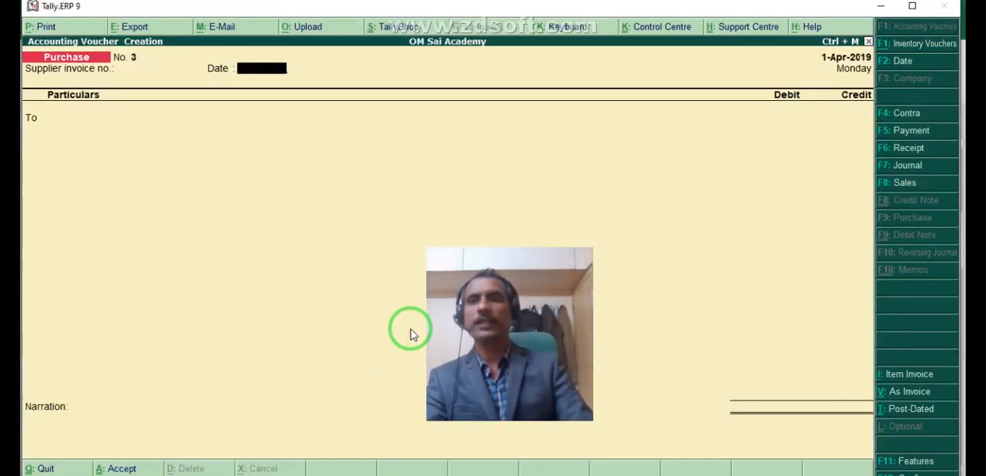
key("Return")
key("Down")
key("Return")
key("Return")
key("Return")
key("Return")
key("Return")
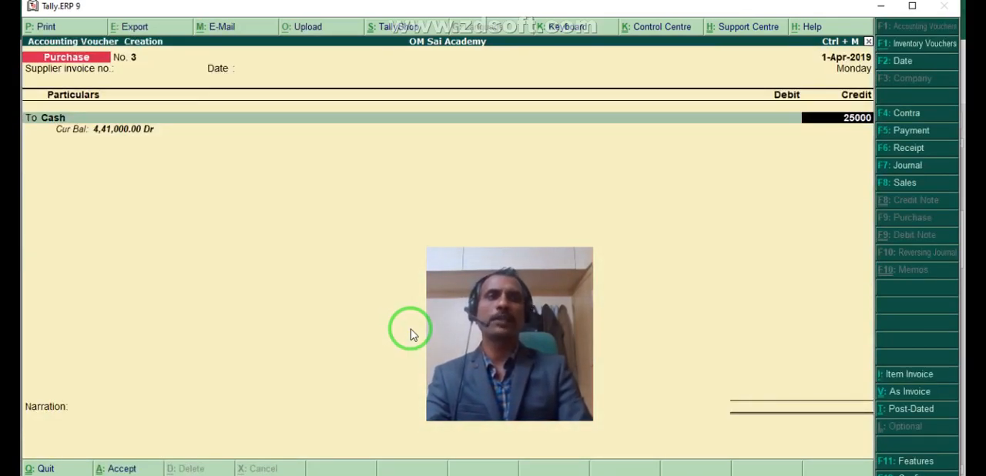
- Debit Purchases A/c 25,000 without inventory allocations, accept the third purchase voucher and quit voucher creation to the Gateway of Tally
key("Return")
key("Return")
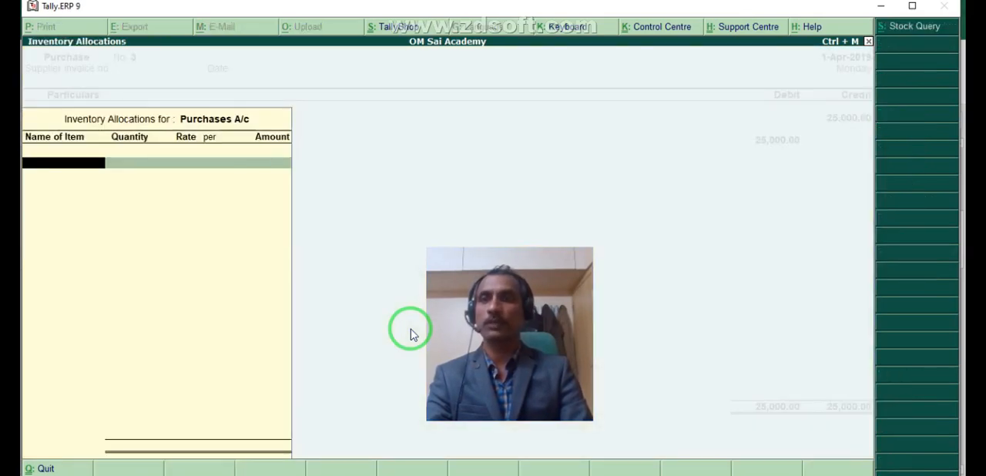
key("Return")
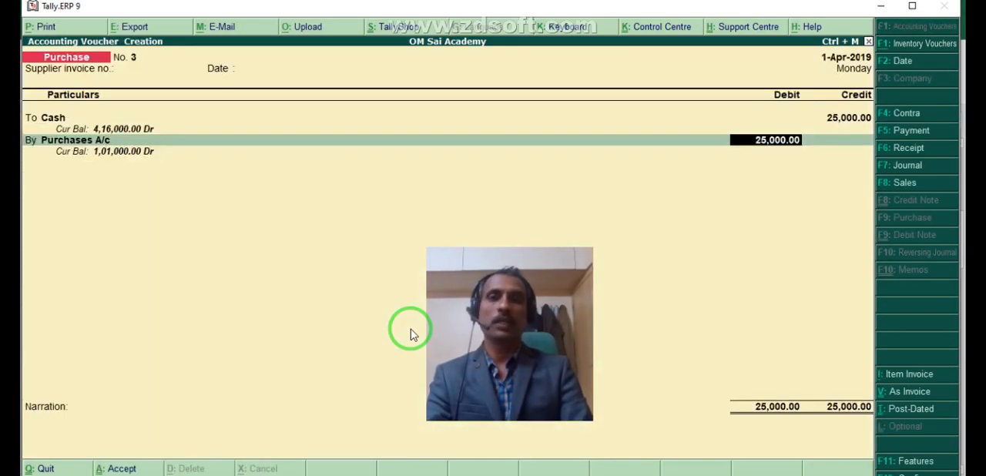
key("Return")
key("Return")
key("Return")
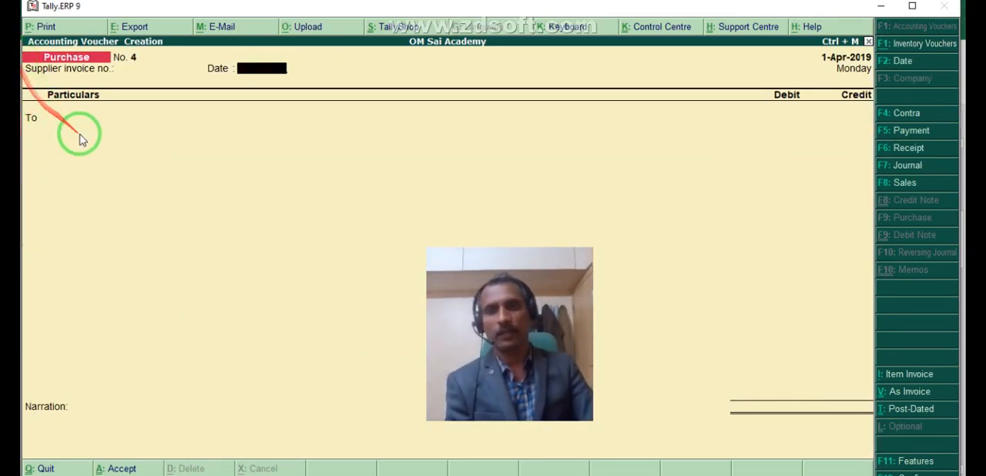
key("Escape")
key("Return")
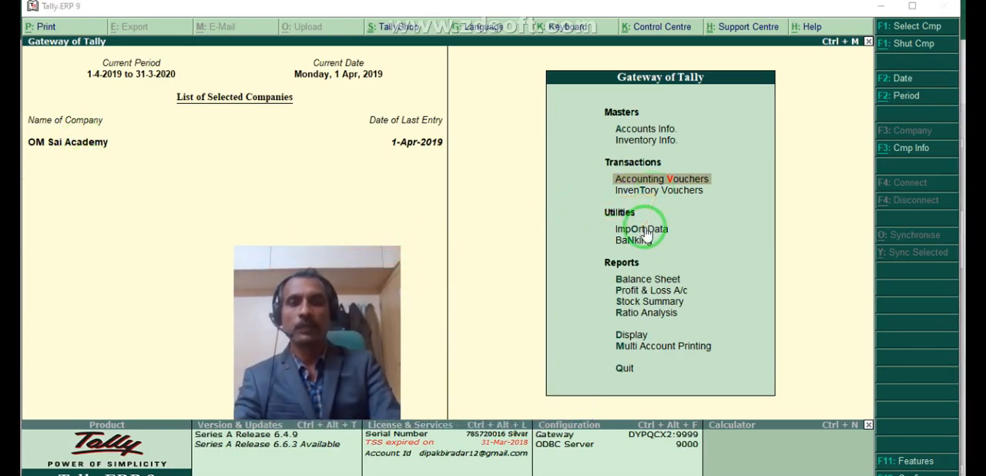
- Review the Profit & Loss A/c in detailed view and return to the Gateway of Tally
left_click(637, 293)
left_click(638, 292)
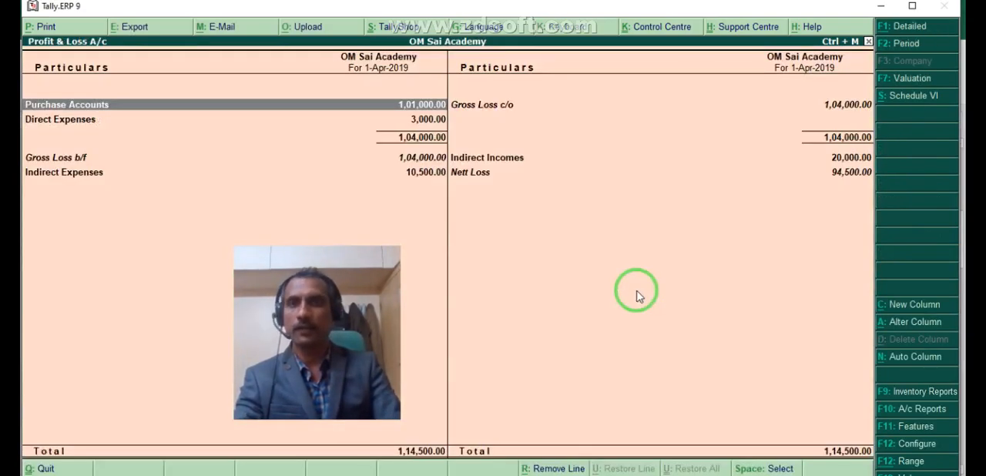
key("alt+F1")
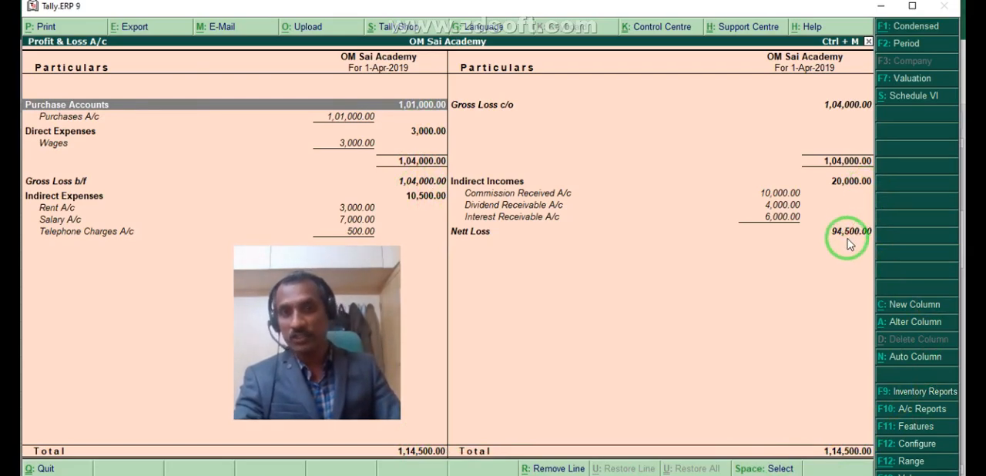
key("Escape")
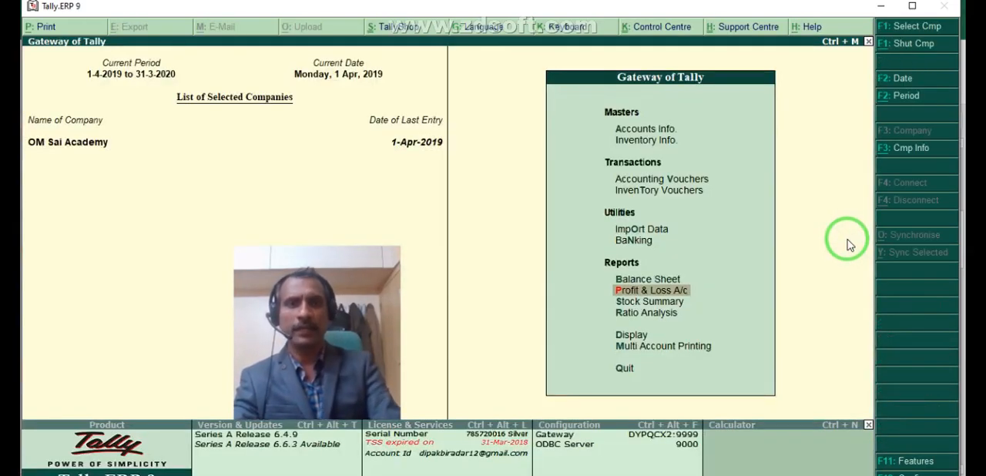
- Open the Day Book from the Display reports
key("Down")
key("Down")
key("Down")
key("Return")
key("Down")
key("Return")
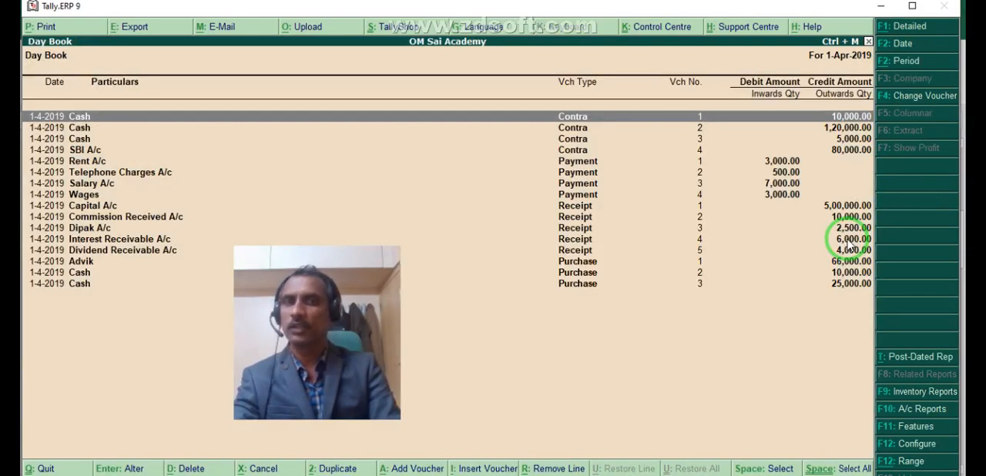
- Examine the voucher entries in the Day Book, going through the contra, payment and receipt rows
key("Down")
key("Down")
key("Down")
key("Down")
key("Down")
key("Down")
key("Down")
key("Down")
key("Down")
key("Down")
key("Down")
key("Down")
key("Down")
key("Down")
key("Down")
key("Up")
key("Up")
key("Up")
key("Up")
key("Up")
key("Up")
key("Up")
key("Up")
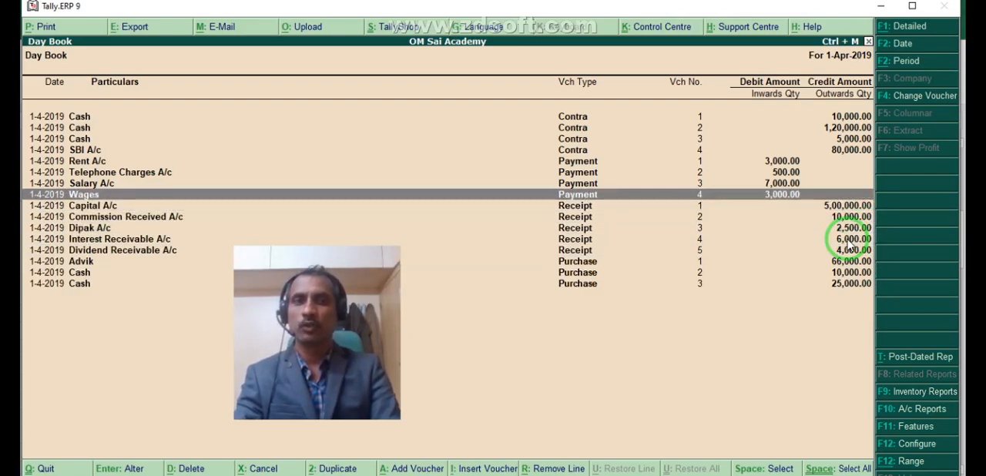
- Select all five Receipt vouchers in the Day Book, from Capital A/c to Dividend Receivable A/c
key("Down")
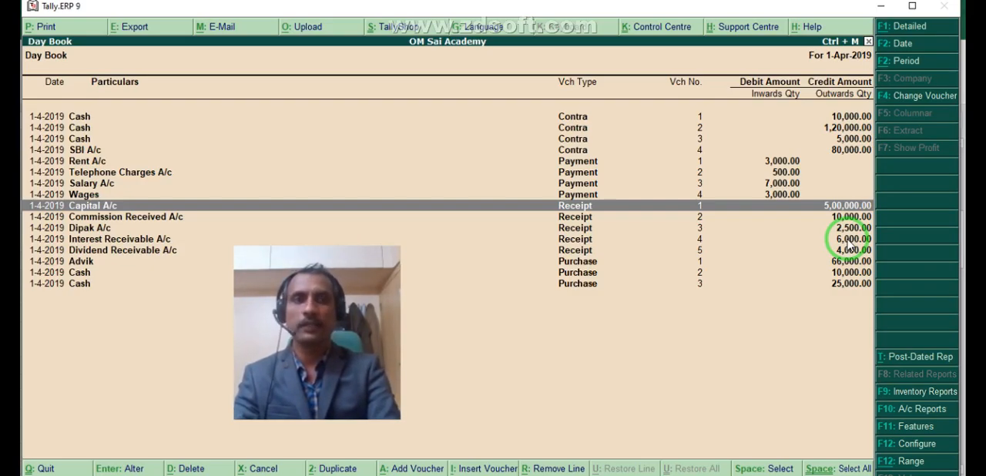
key("space")
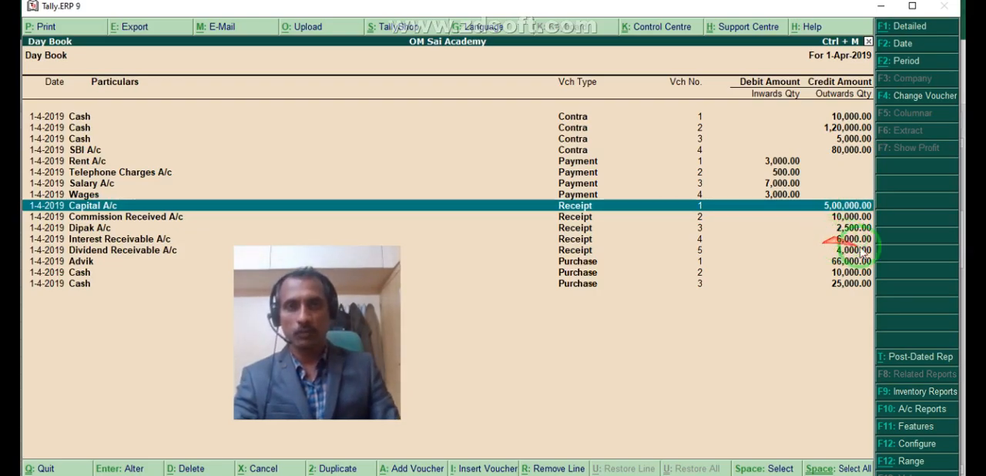
left_click(601, 224)
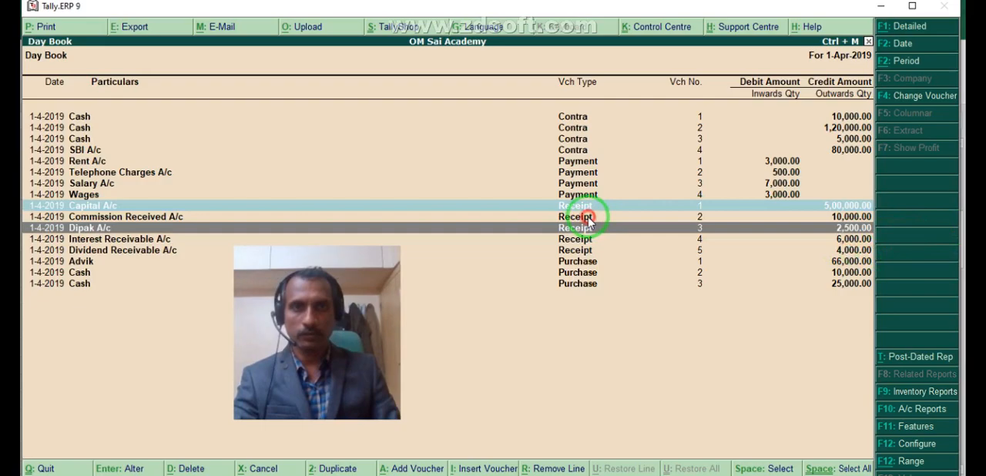
left_click(586, 220)
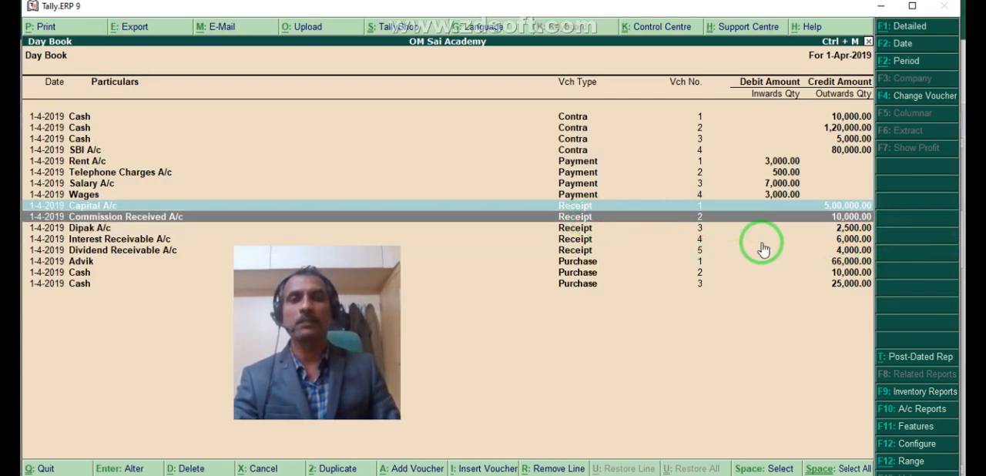
key("space")
left_click(588, 229)
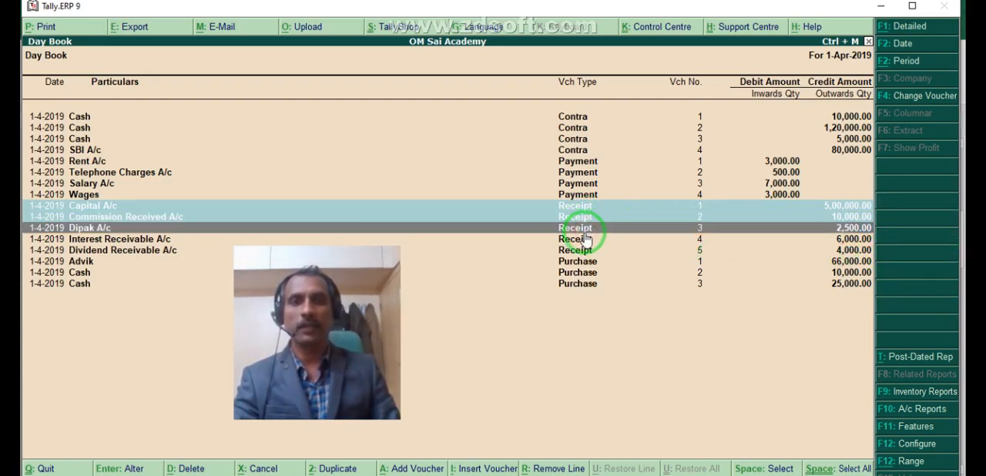
key("space")
left_click(583, 244)
key("space")
left_click(584, 251)
key("space")
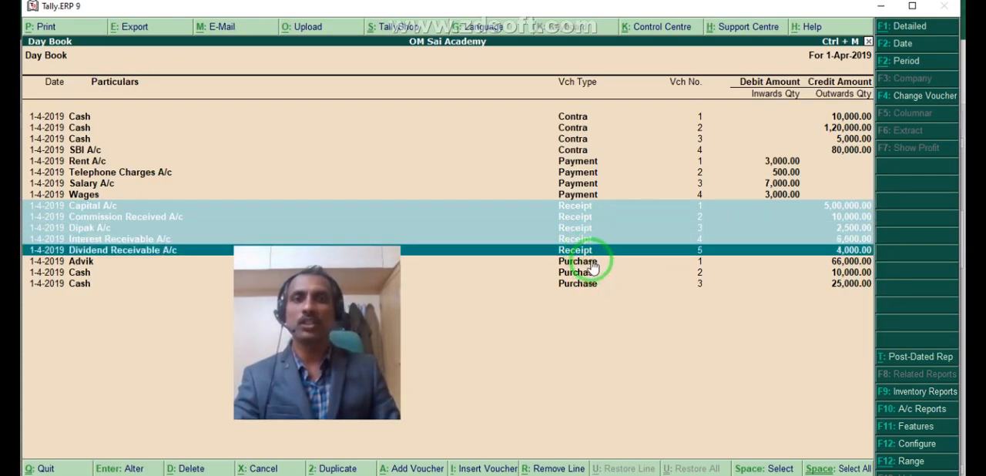
- Select all four Payment vouchers in the Day Book, from Rent A/c to Wages, and return to the Gateway of Tally
left_click(586, 163)
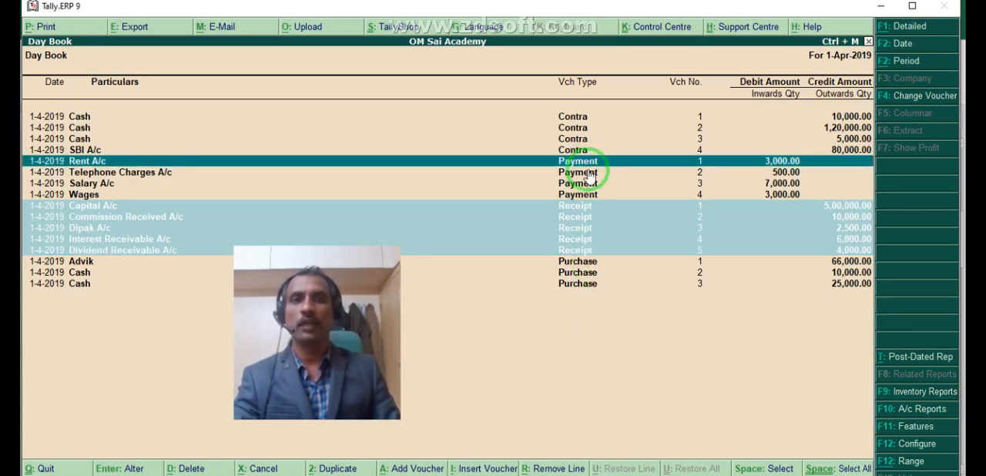
key("space")
key("space")
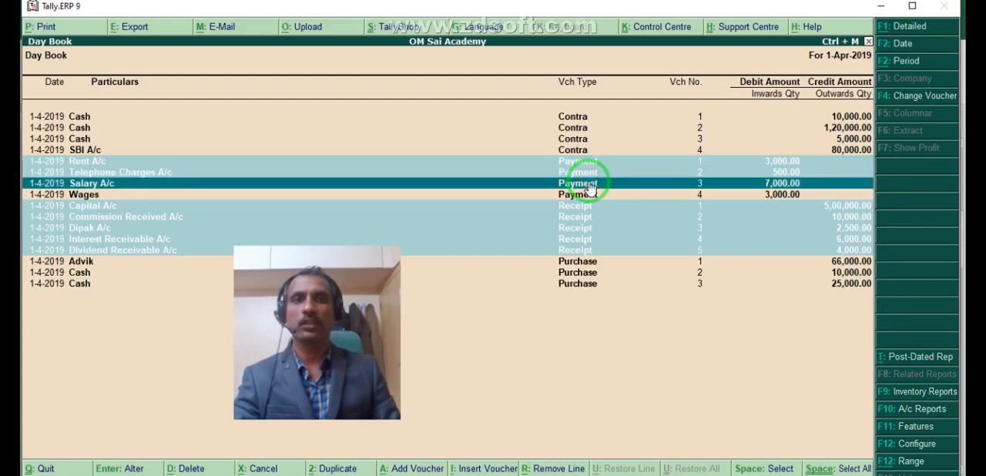
key("space")
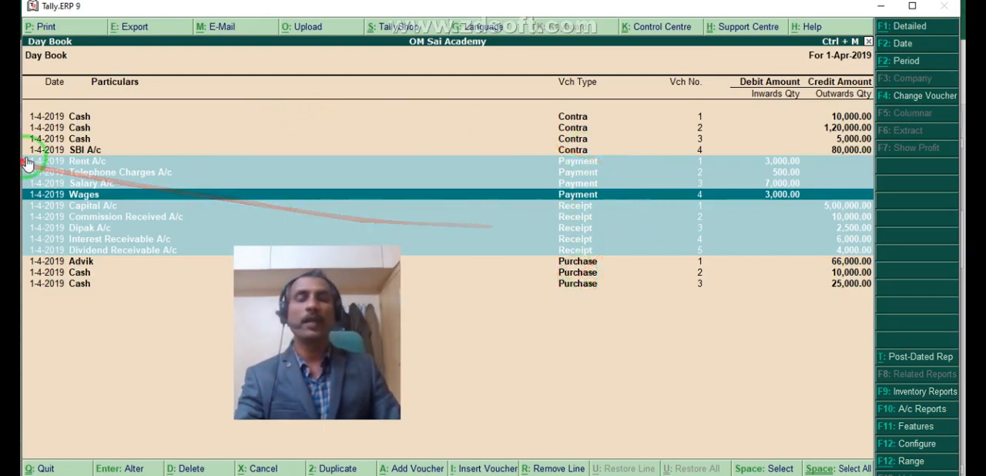
key("Escape")
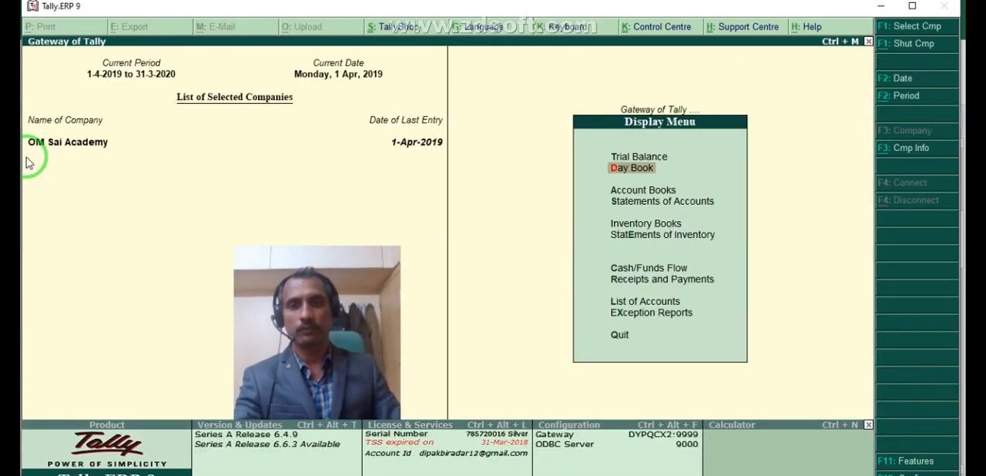
key("Escape")
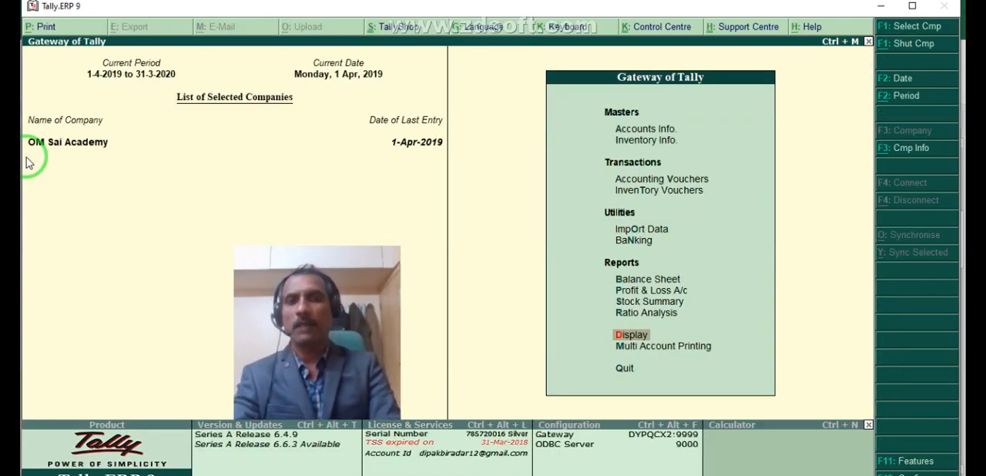
- Review the Balance Sheet in detailed view and return to the Gateway of Tally
key("Up")
key("Up")
key("Up")
key("Up")
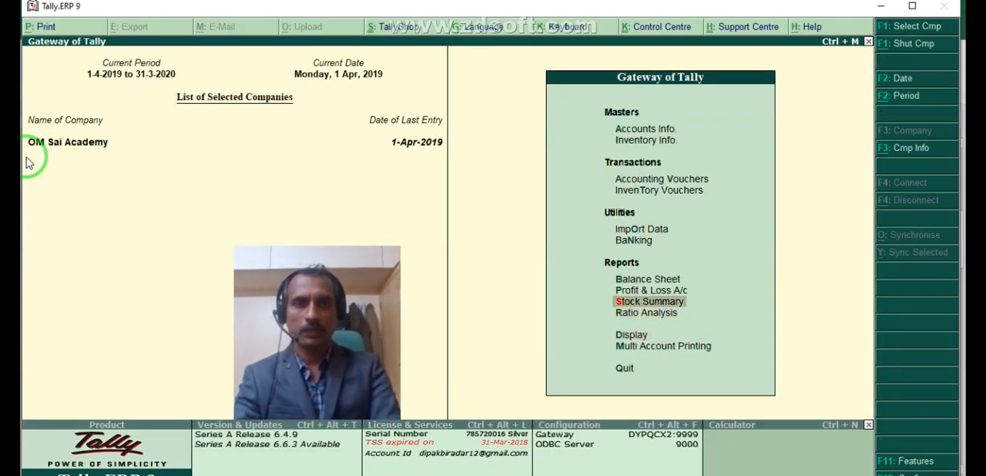
key("Return")
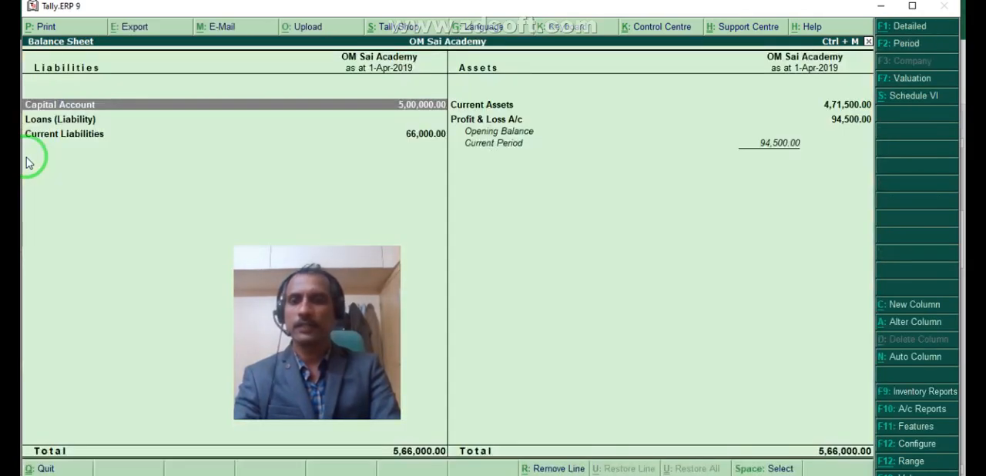
key("alt+F1")
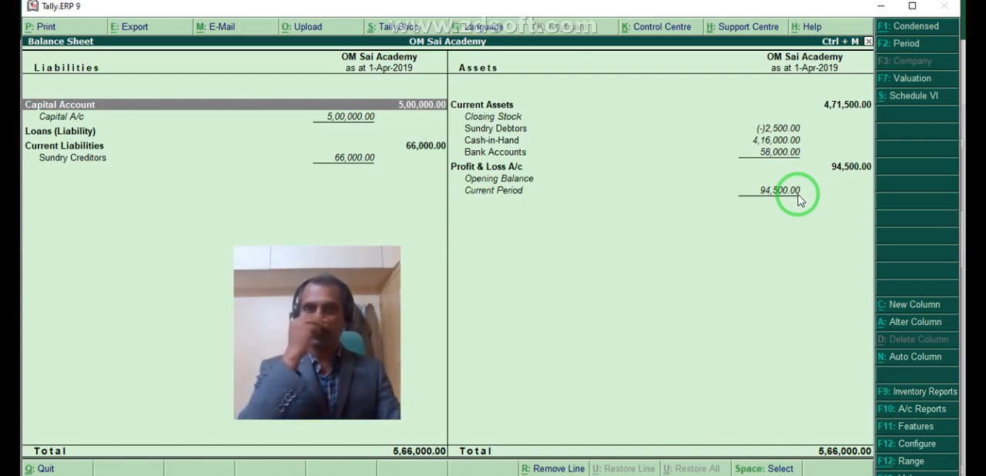
key("Escape")
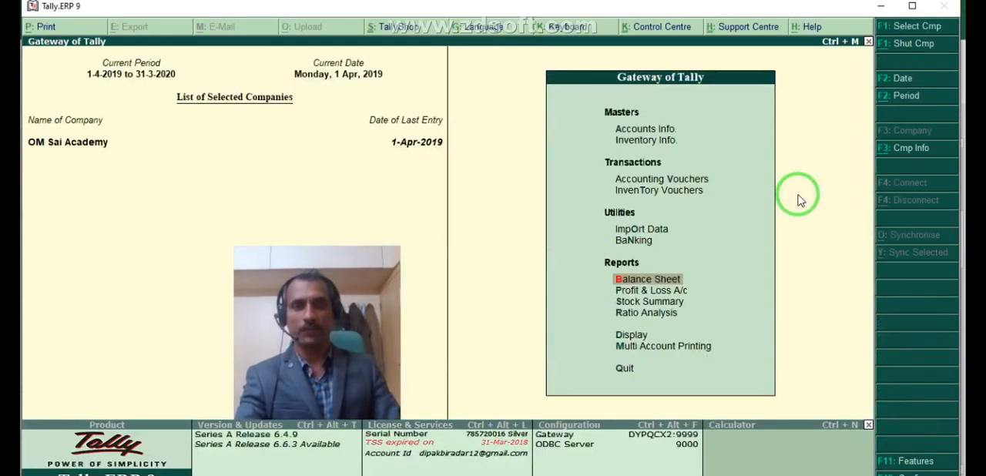
- Switch to the Excel journal and examine the Sales F8 transactions and the debit and credit accounts of the first sales entry
left_click(638, 180)
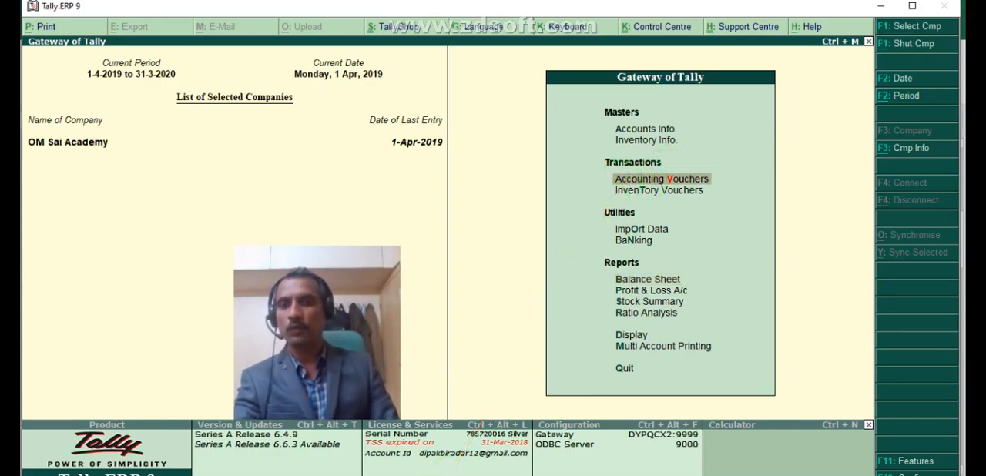
left_click(270, 474)
left_click(602, 190)
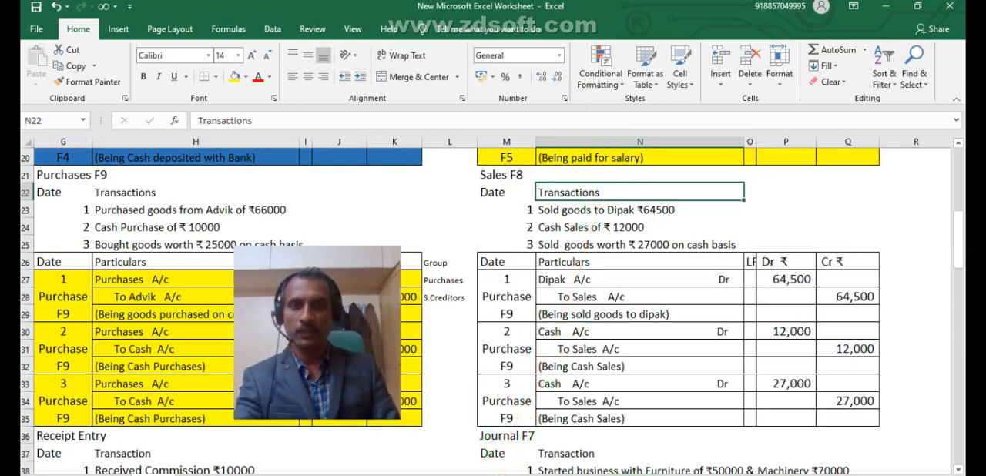
left_click(462, 474)
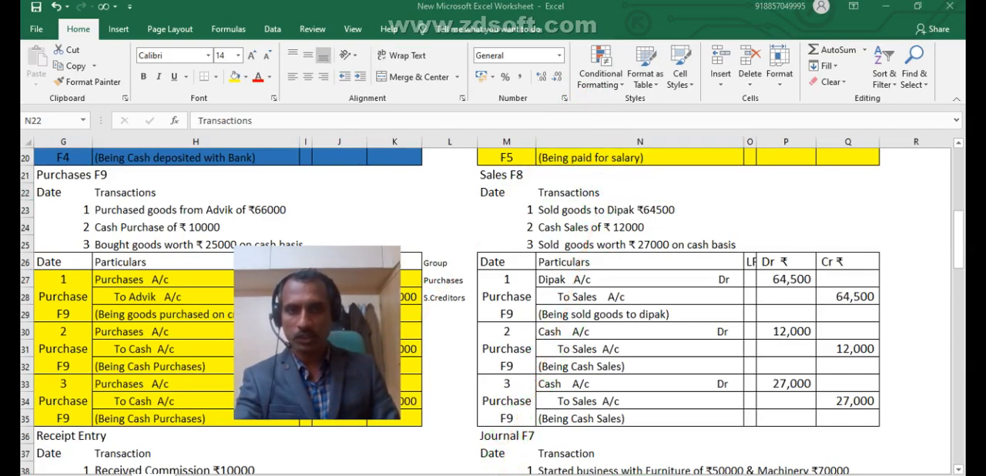
left_click(574, 286)
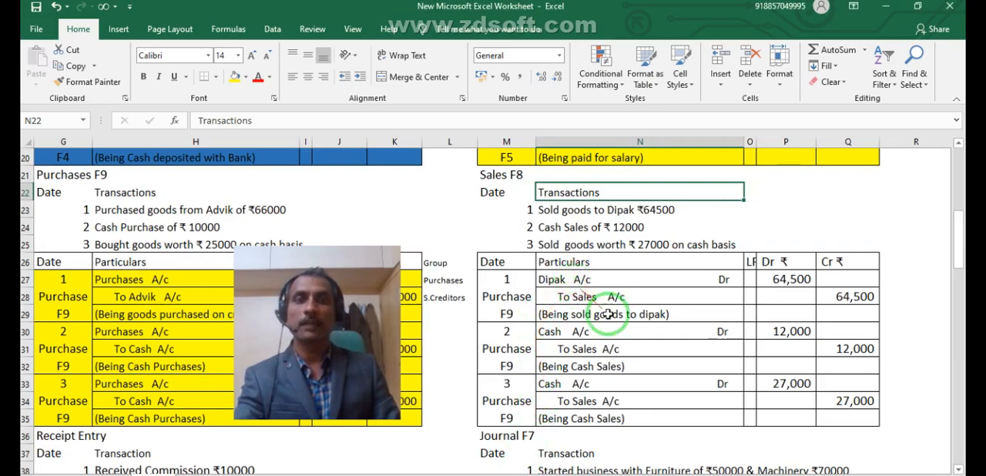
scroll(955, 470, "right", 4)
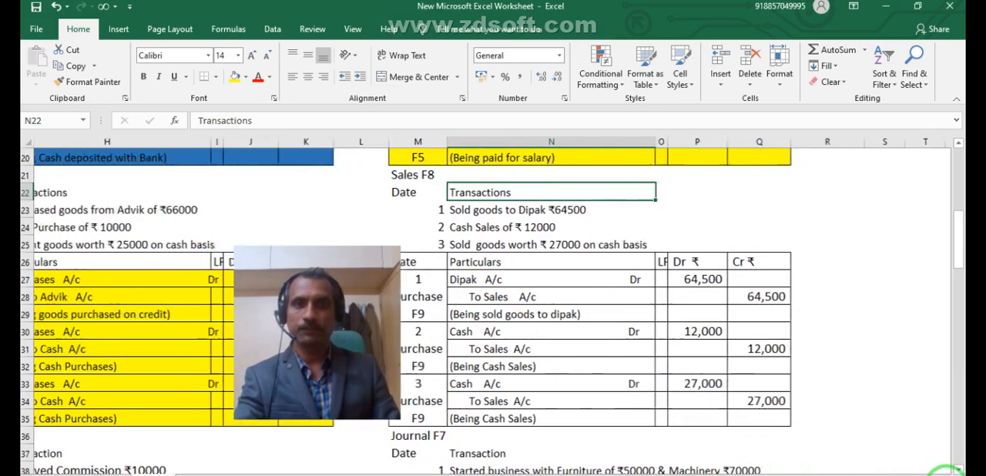
left_click_drag(323, 299, 662, 305)
left_click(249, 185)
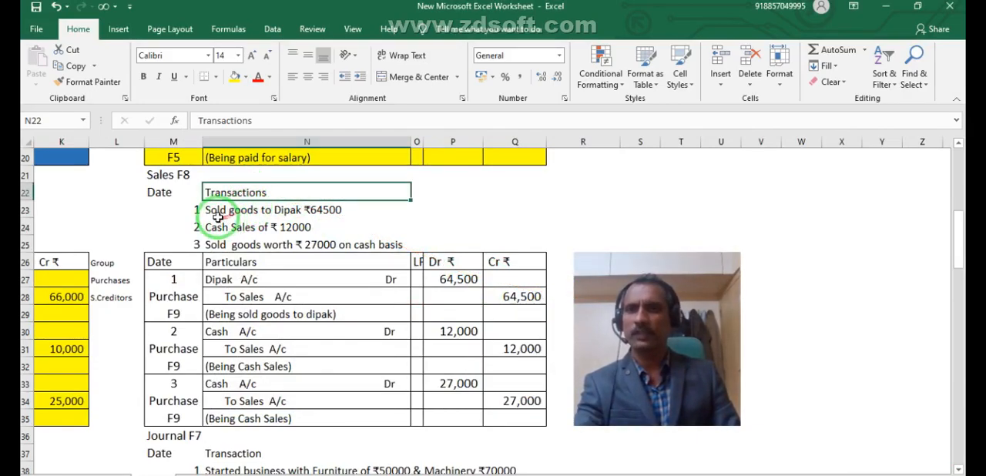
left_click(217, 212)
left_click(230, 281)
left_click(236, 299)
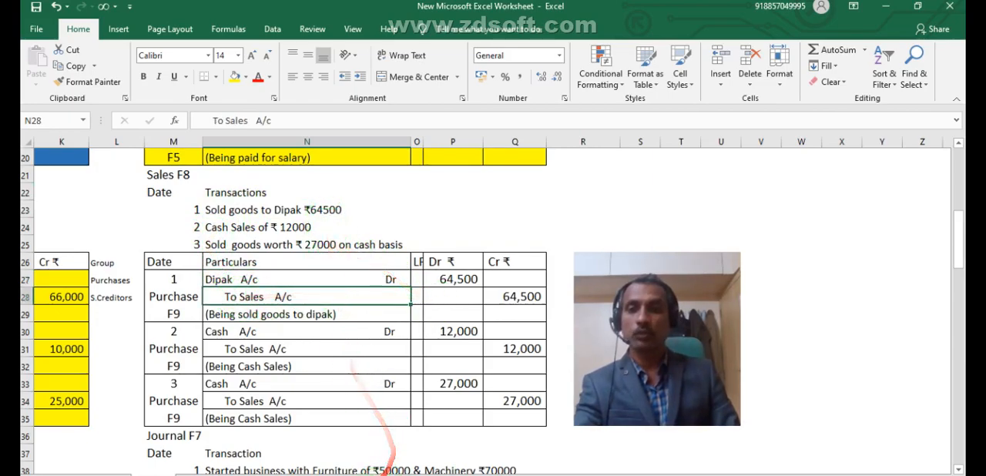
- Switch to Tally.ERP 9, check the Sundry Debtors line in the detailed Balance Sheet, and return to the Gateway of Tally
left_click(431, 475)
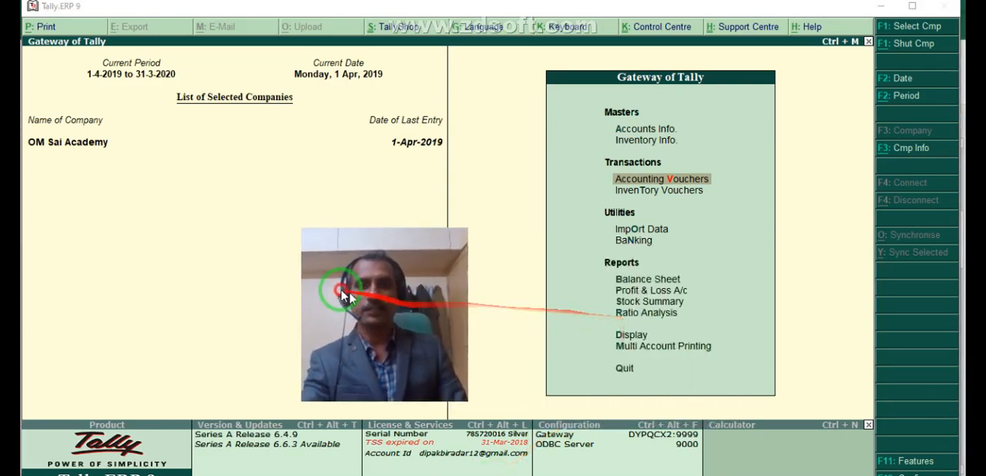
left_click(660, 285)
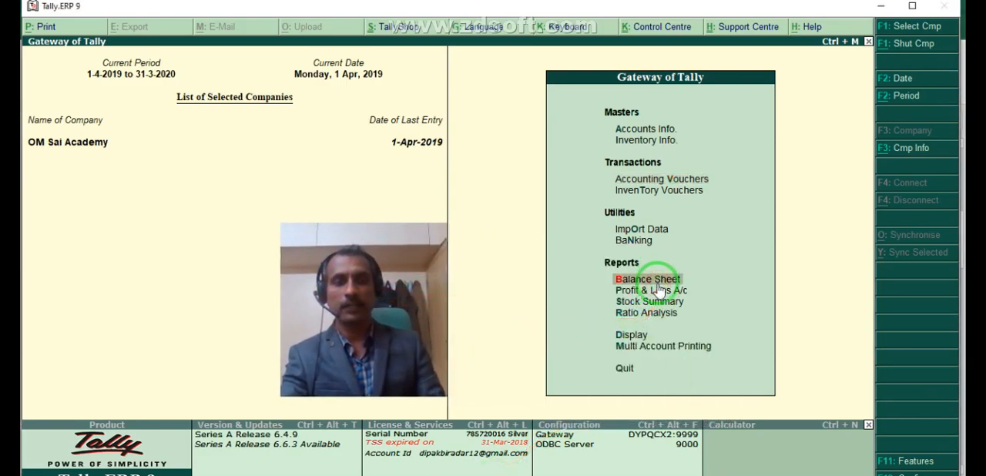
left_click(659, 287)
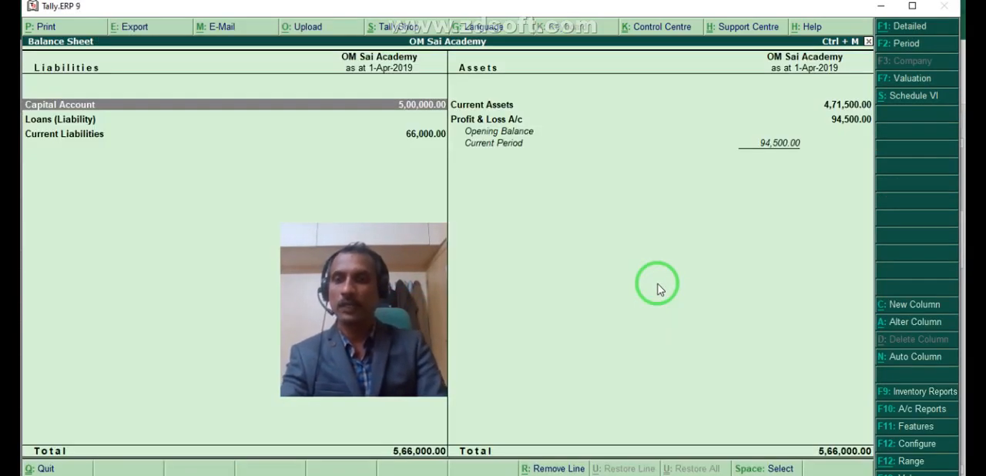
key("alt+F1")
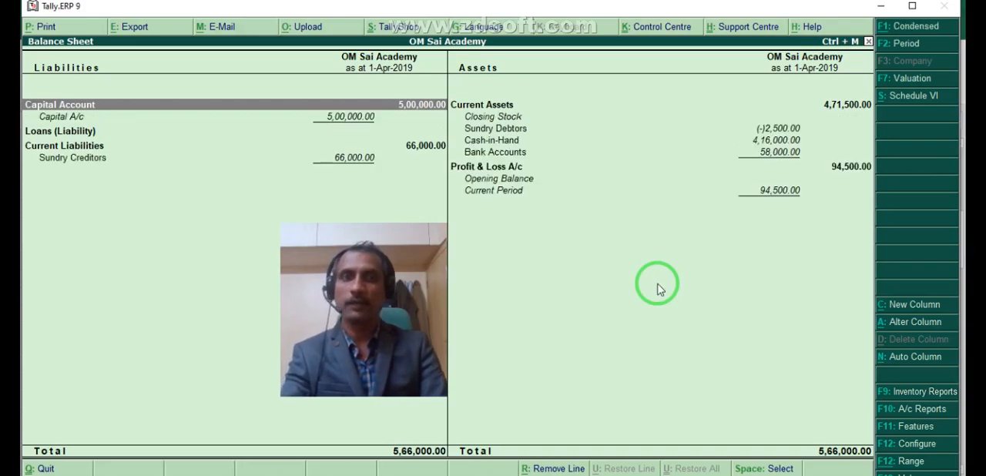
left_click(760, 130)
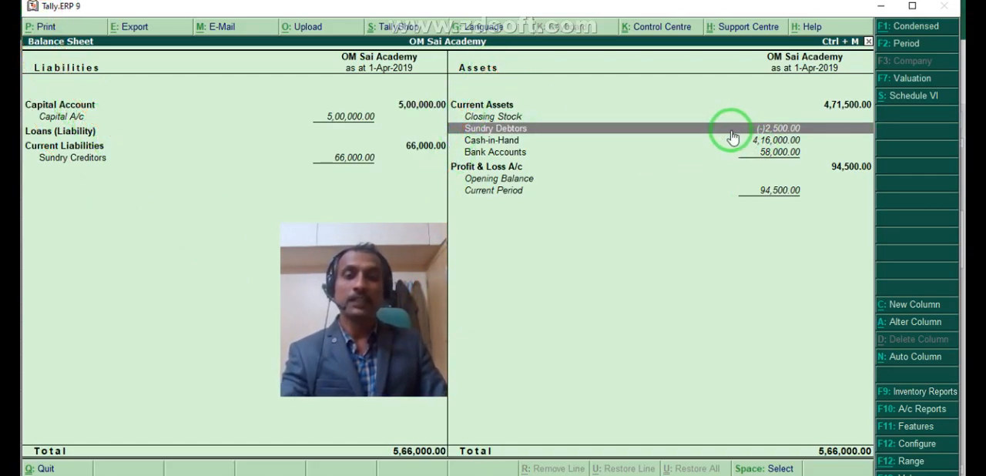
key("Escape")
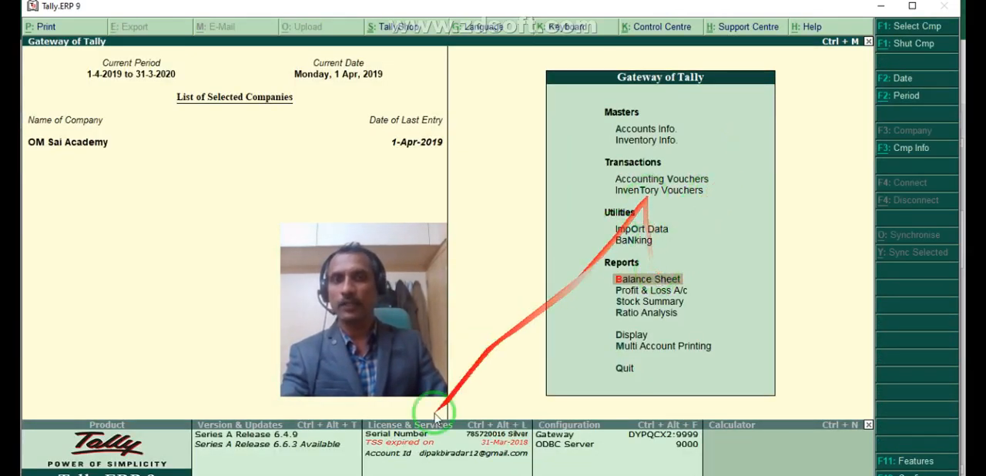
- Check the sales journal entries in Excel for the ledger needed and return to Tally.ERP 9
key("alt+Tab")
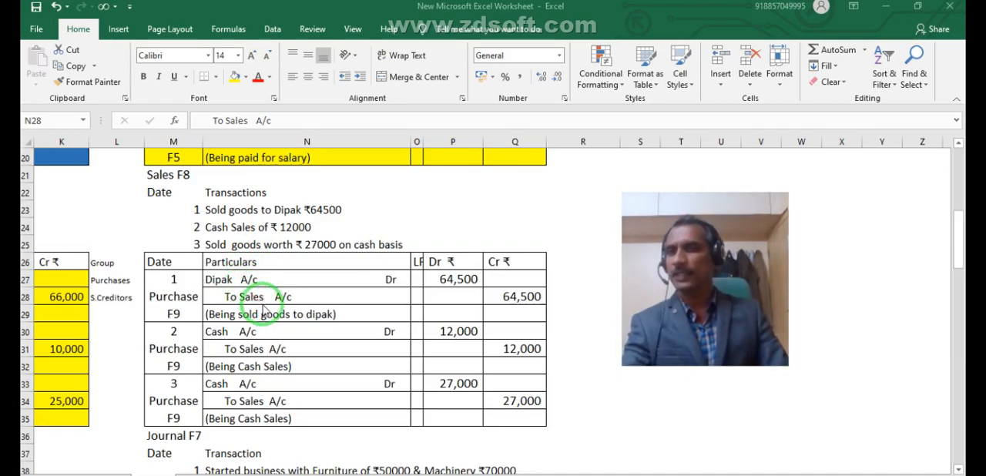
left_click_drag(262, 309, 296, 471)
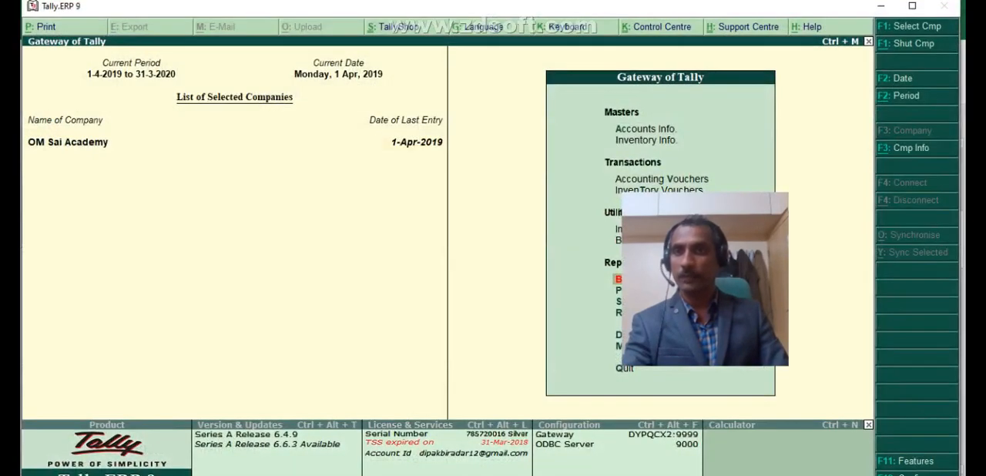
mouse_move(416, 472)
left_mouse_down()
mouse_move(568, 229)
mouse_move(664, 216)
mouse_move(254, 220)
left_mouse_up()
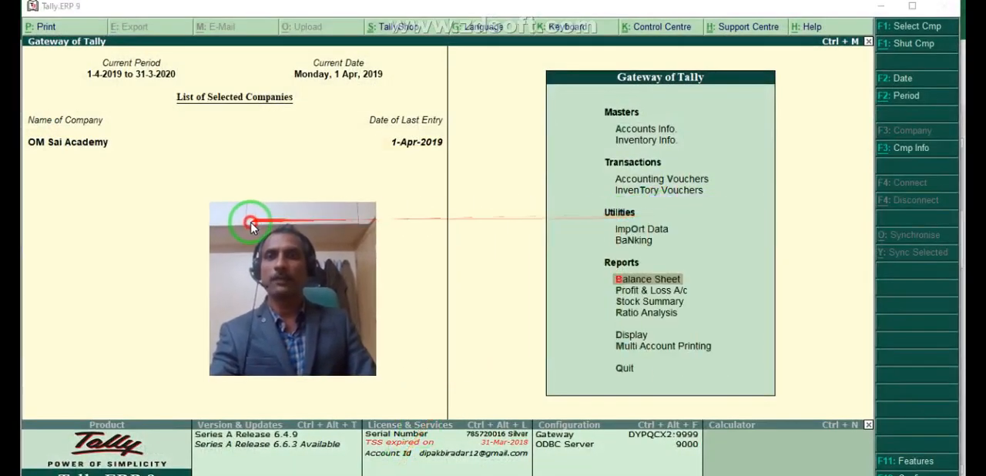
- Start creating a single ledger under Accounts Info. and name it Sales A/c
left_click(657, 130)
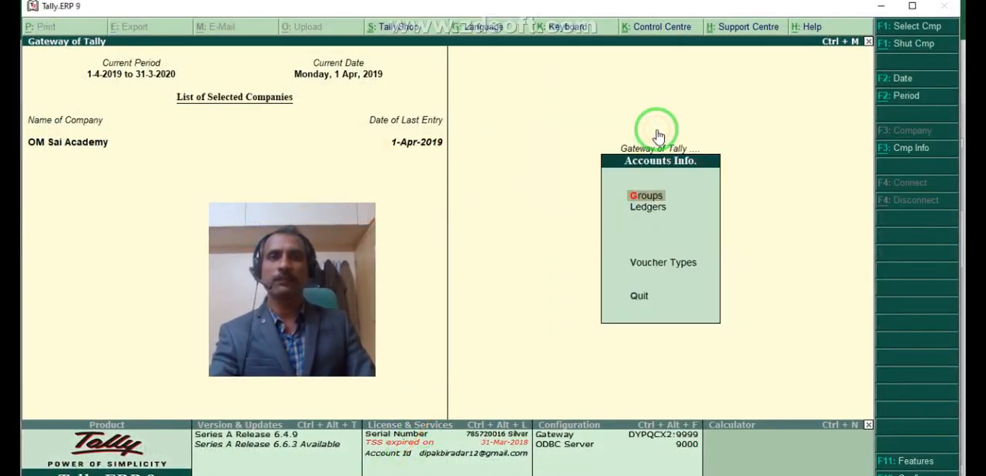
left_click(649, 207)
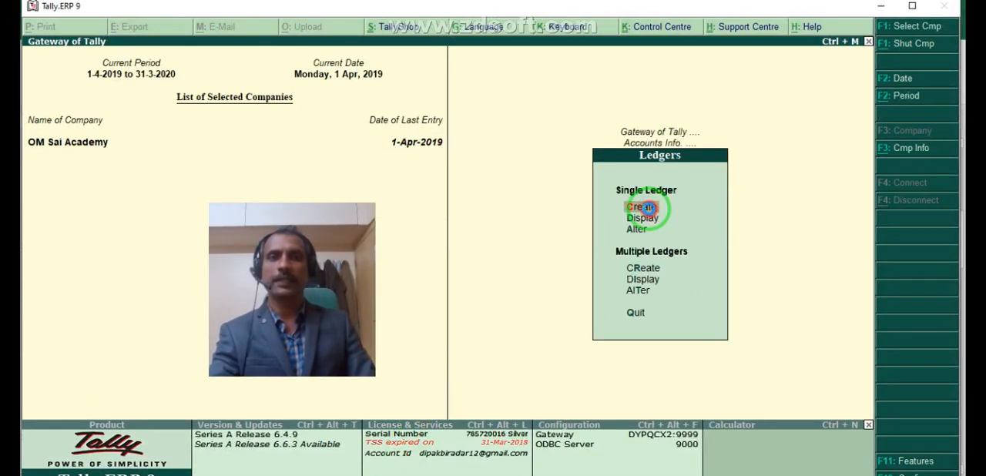
left_click(642, 207)
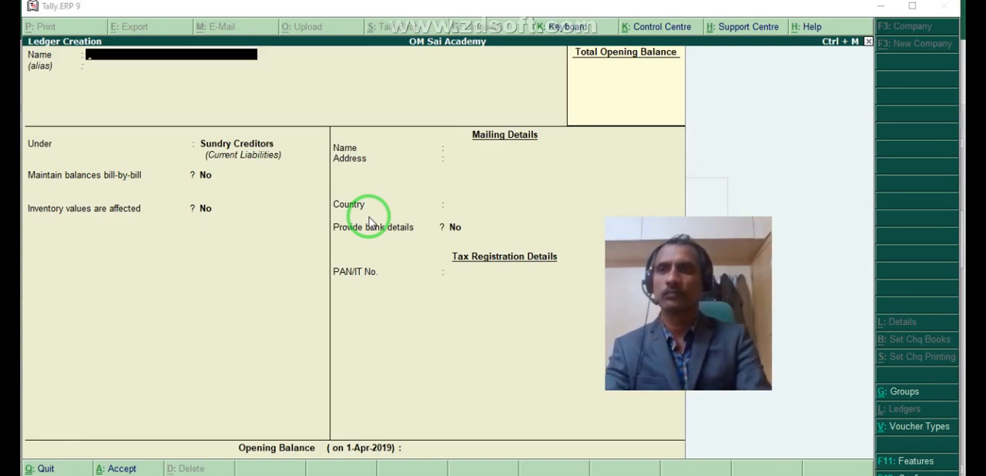
left_click(118, 60)
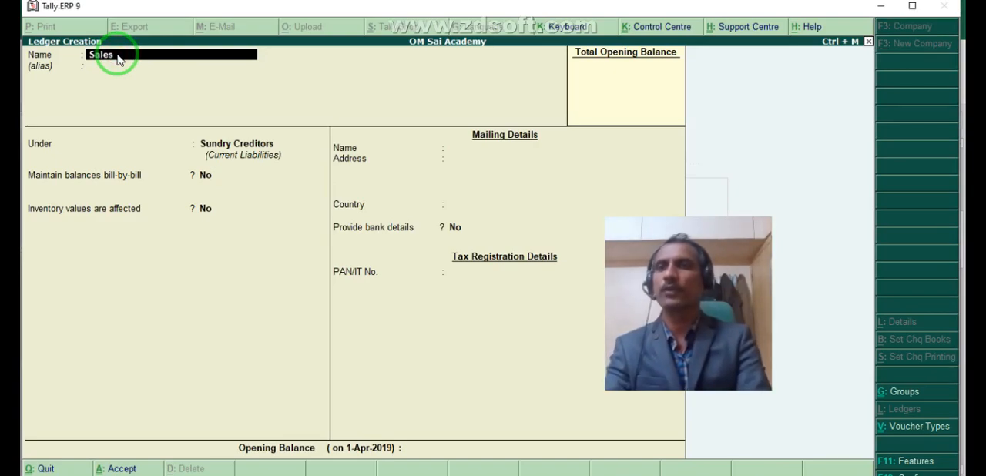
type("Sales A/c")
key("Return")
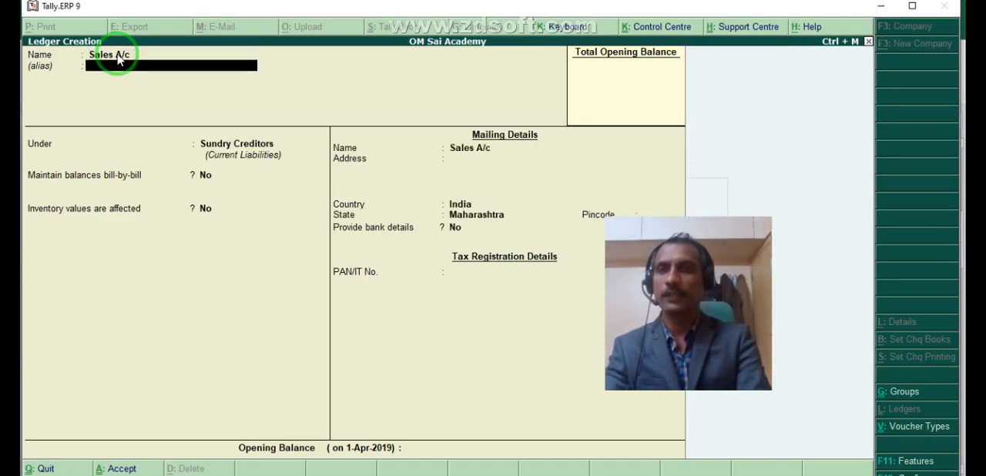
- Place the Sales A/c ledger under Sales Accounts with ledger type Not Applicable and no opening balance, and save it
key("Return")
type("Sale")
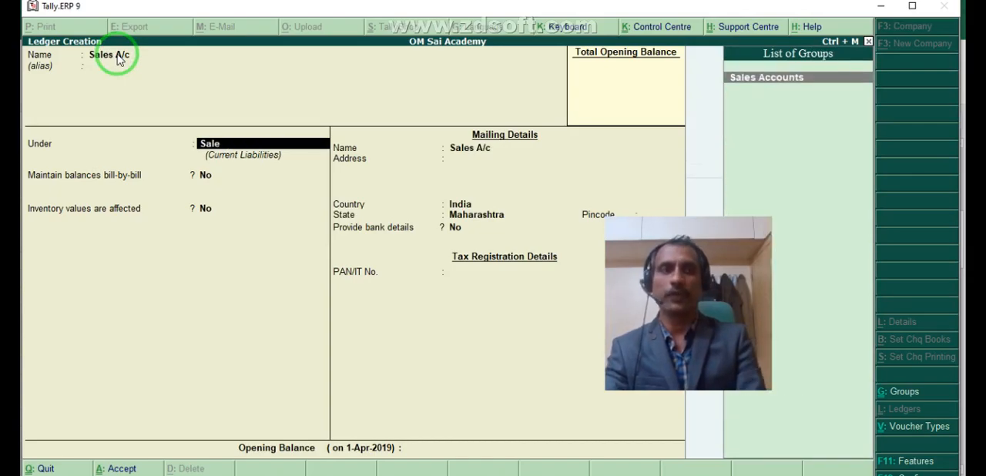
key("Return")
key("Return")
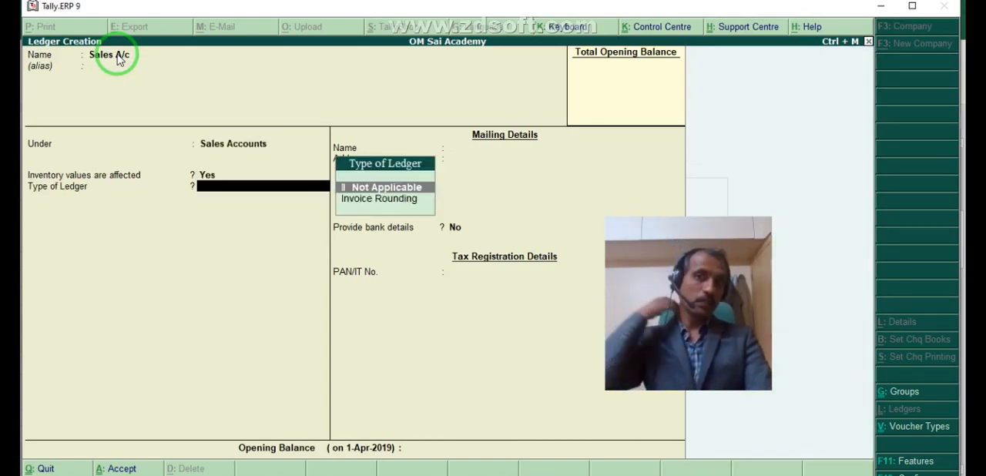
key("Return")
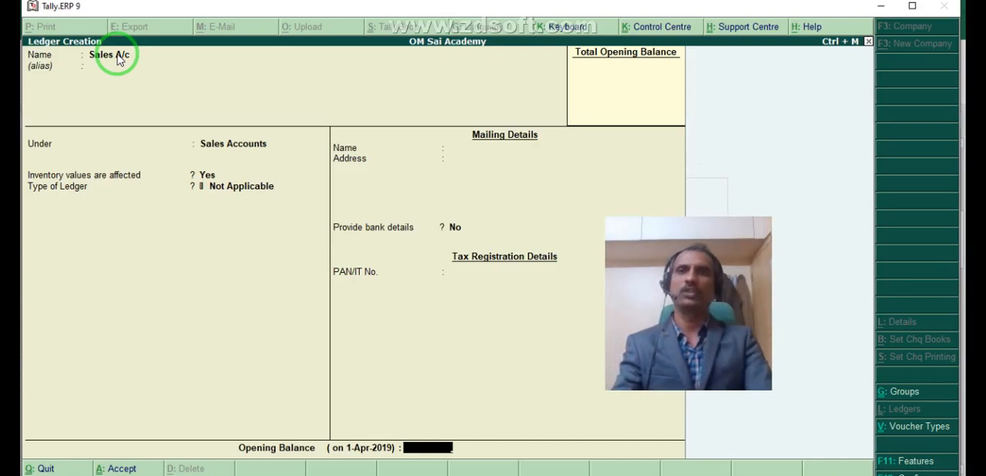
key("Return")
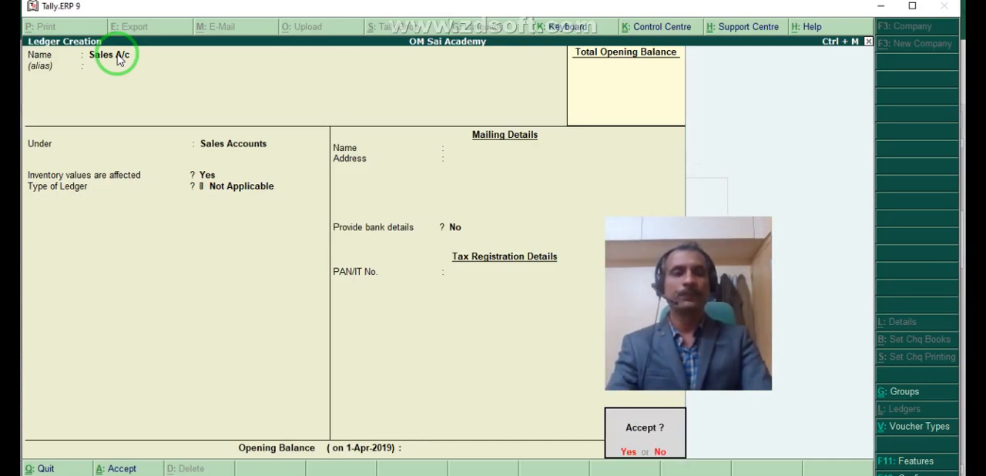
key("Return")
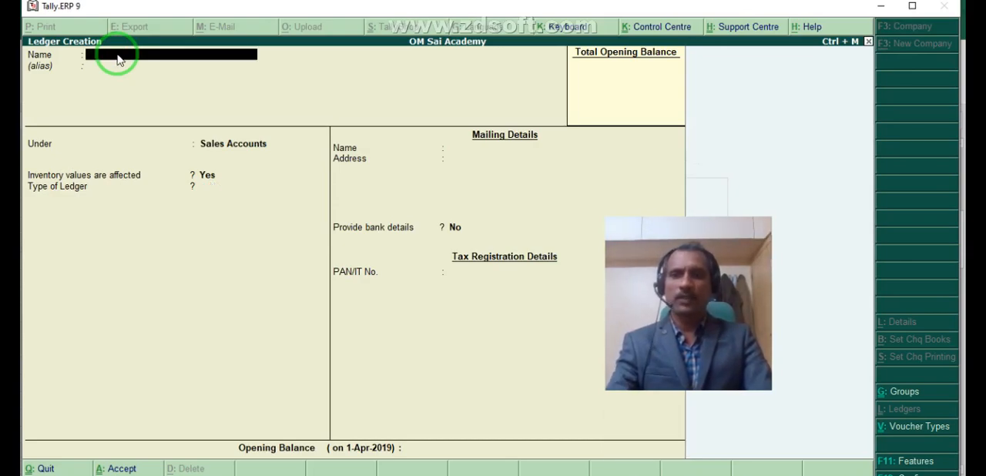
- Leave the blank ledger creation form and return to the Ledgers menu
key("Escape")
key("Return")
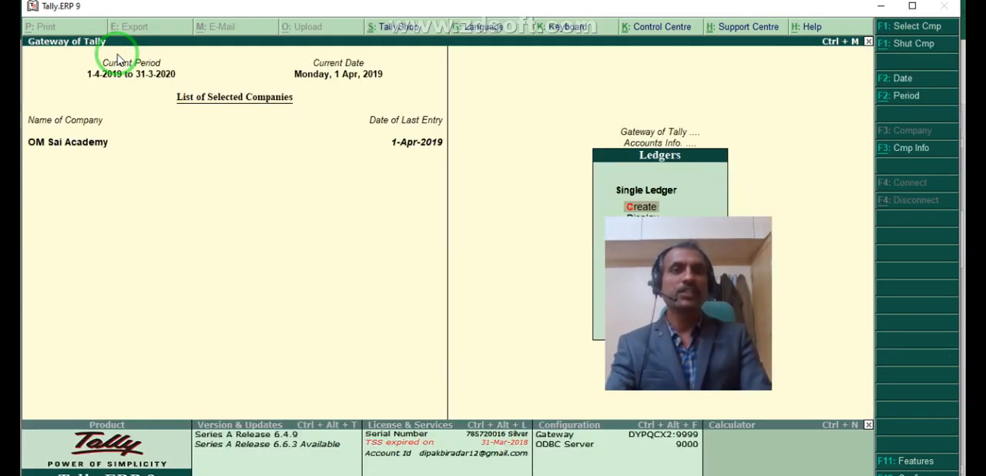
left_click_drag(670, 282, 185, 293)
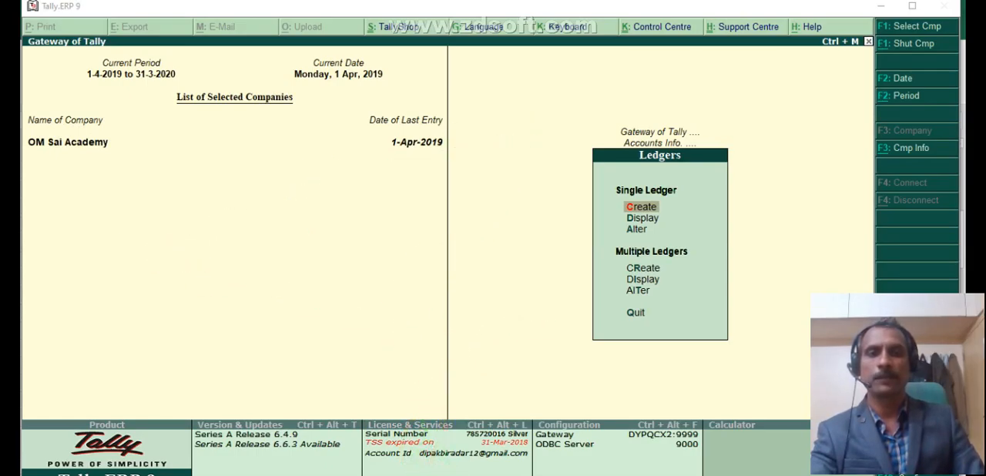
right_click(614, 475)
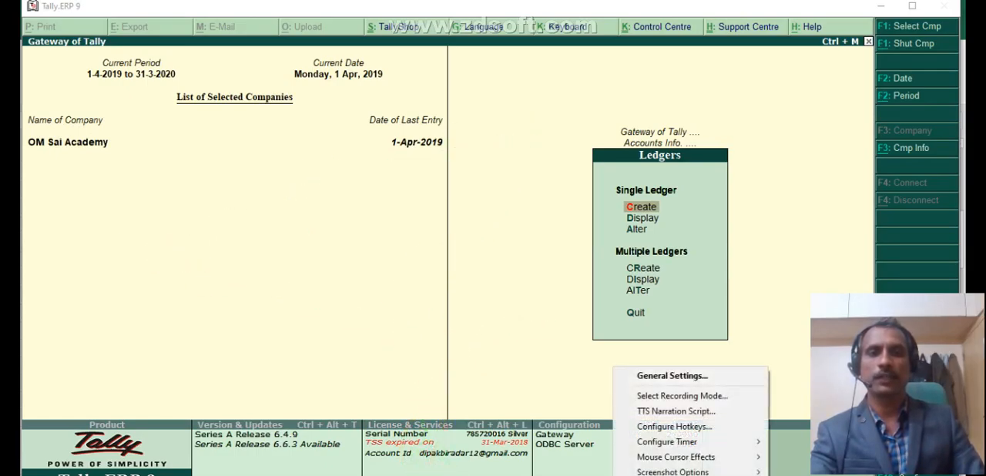
left_click(671, 375)
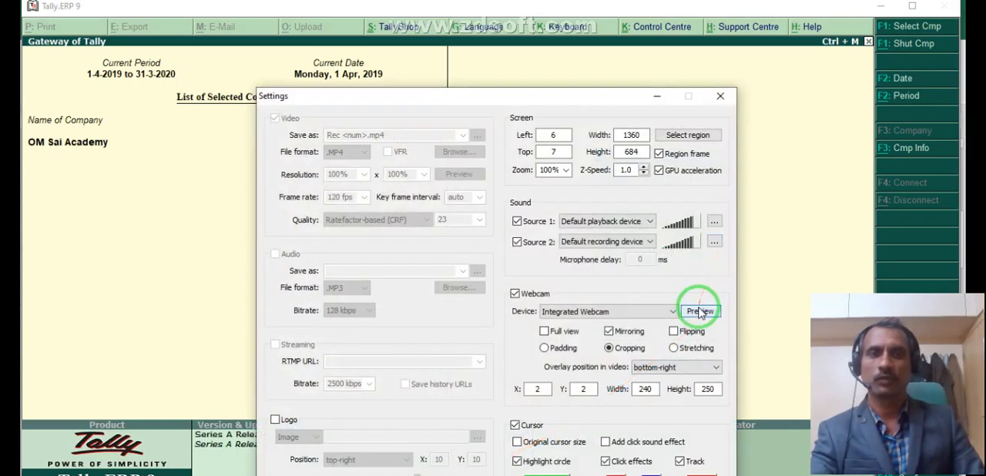
left_click(700, 311)
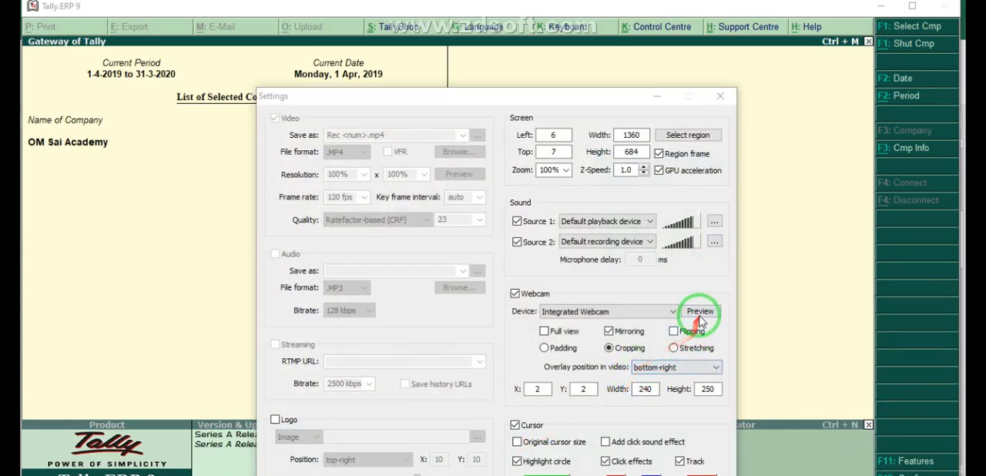
left_click(700, 312)
left_click(721, 95)
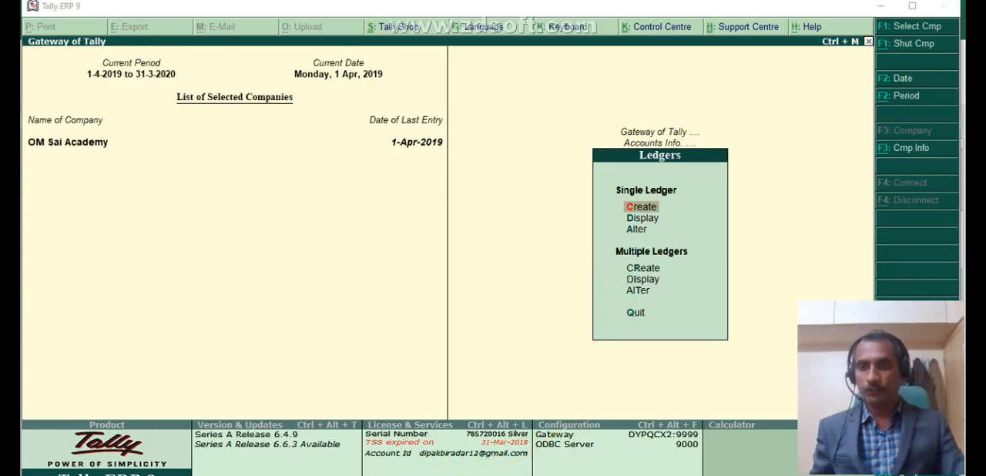
- Check the sales entries in Excel, return to Tally.ERP 9 and open a Sales accounting voucher in voucher mode
key("alt+Tab")
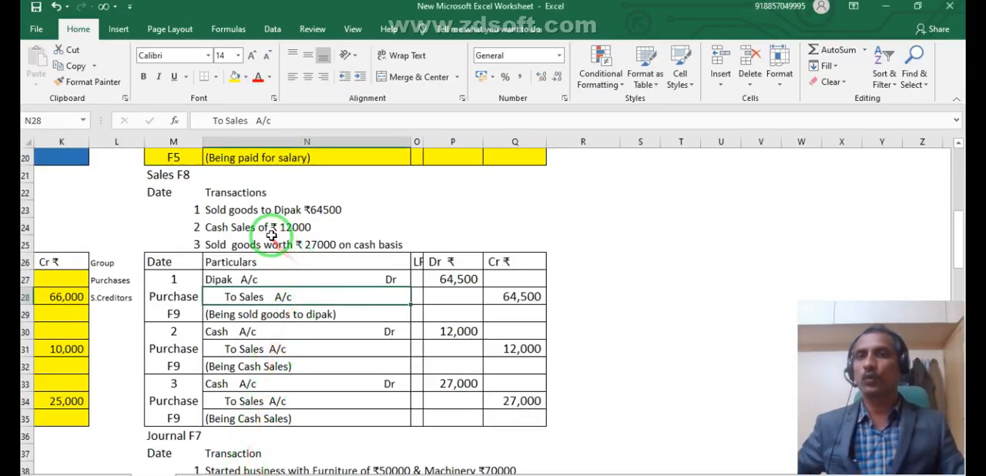
key("alt+Tab")
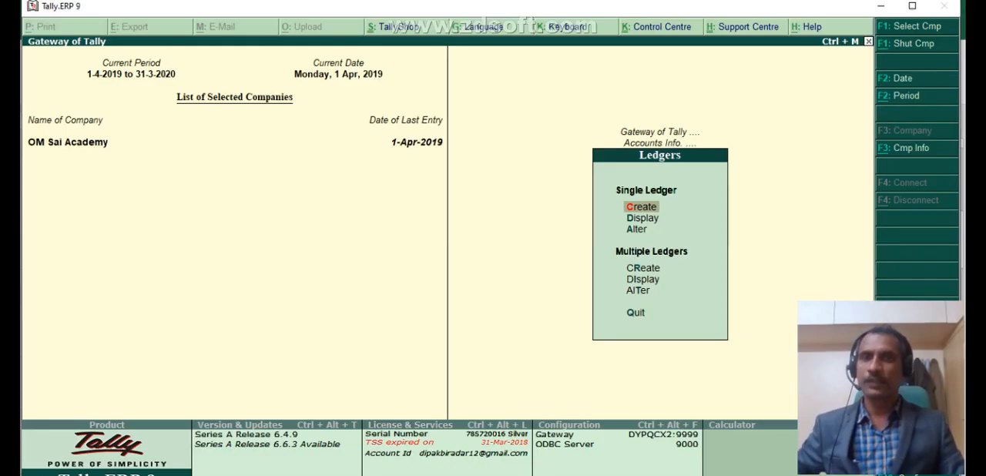
key("Escape")
key("Escape")
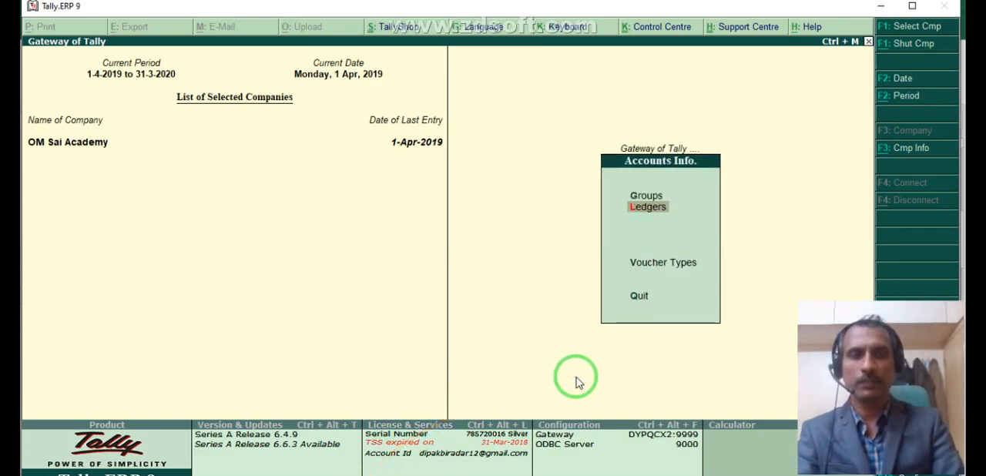
key("Down")
key("Return")
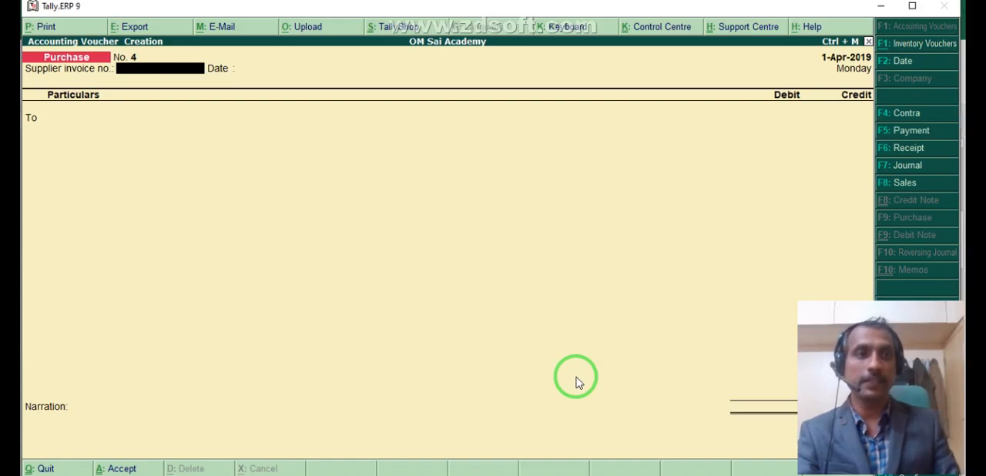
left_click(910, 183)
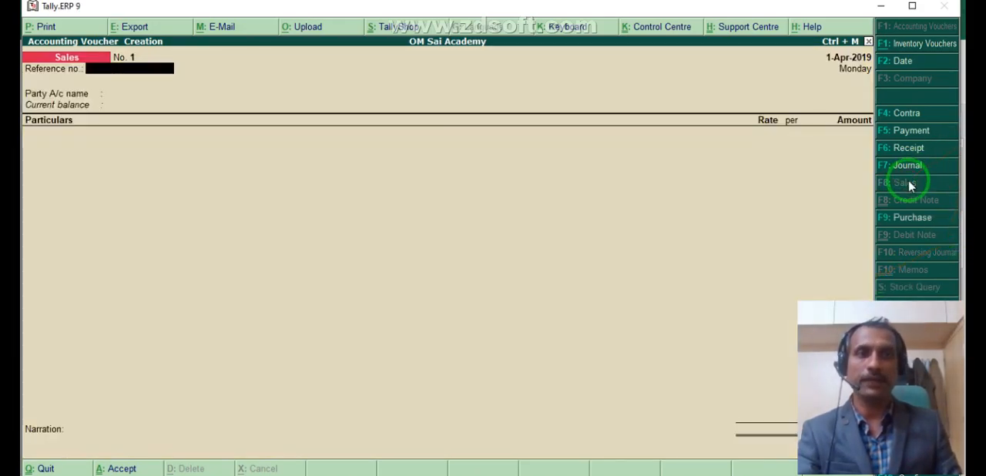
left_click_drag(839, 312, 238, 282)
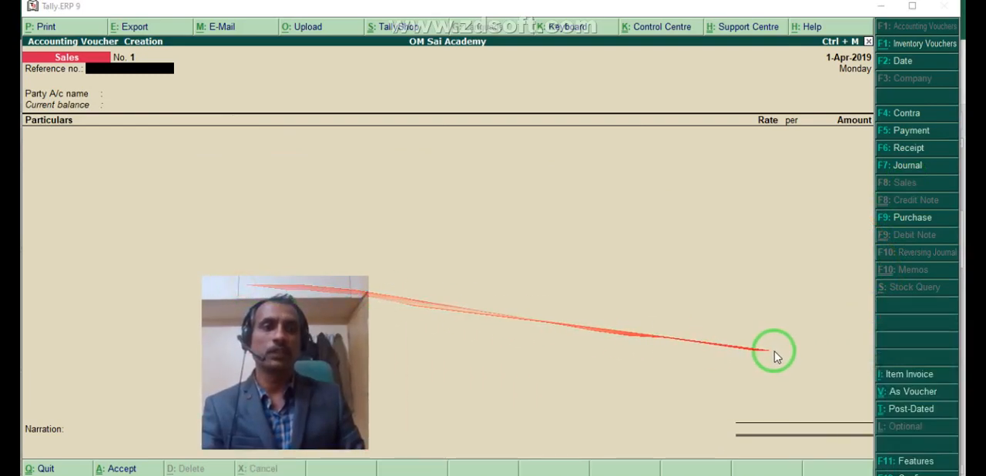
left_click(901, 394)
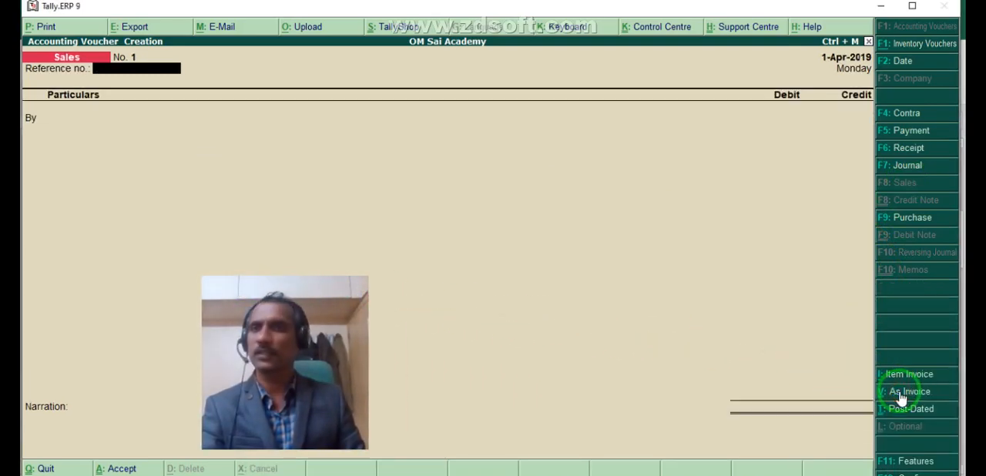
- Debit the customer's ledger from the first Excel sales entry with 64,500 in the sales voucher, keeping the default buyer details
key("Return")
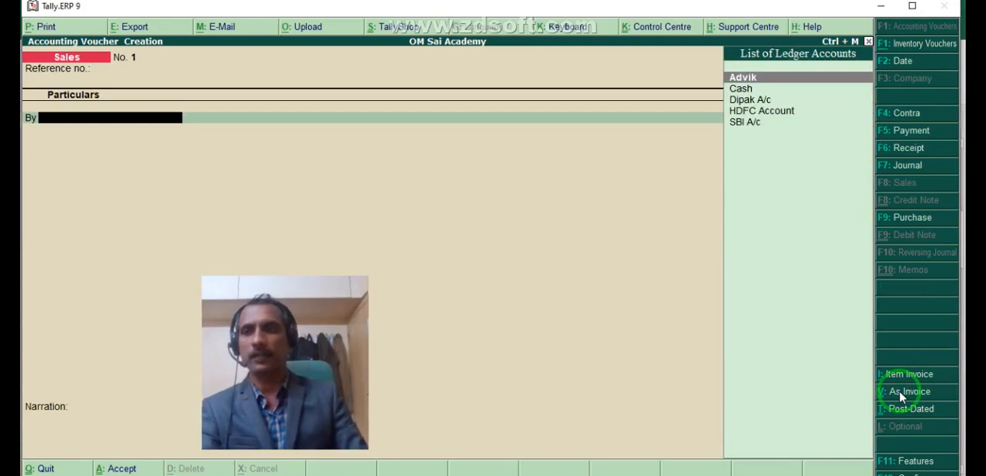
key("Down")
key("Down")
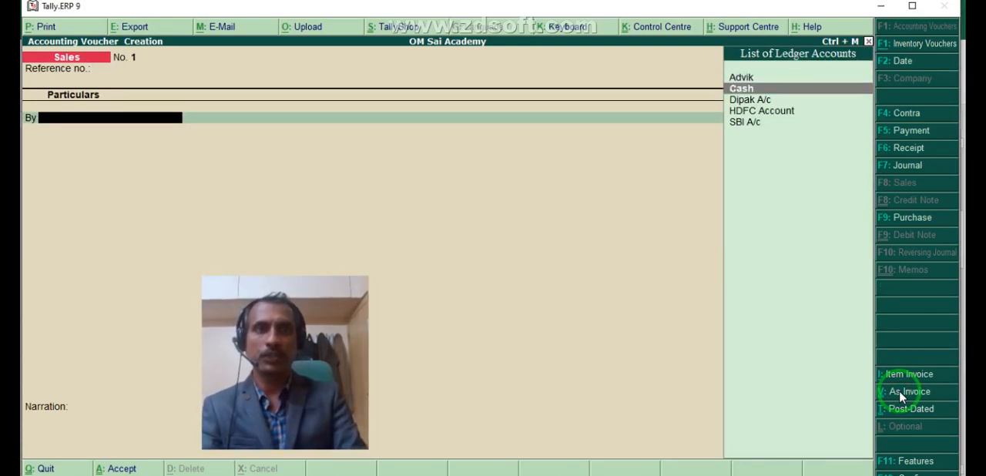
key("Return")
key("Return")
key("Return")
key("Return")
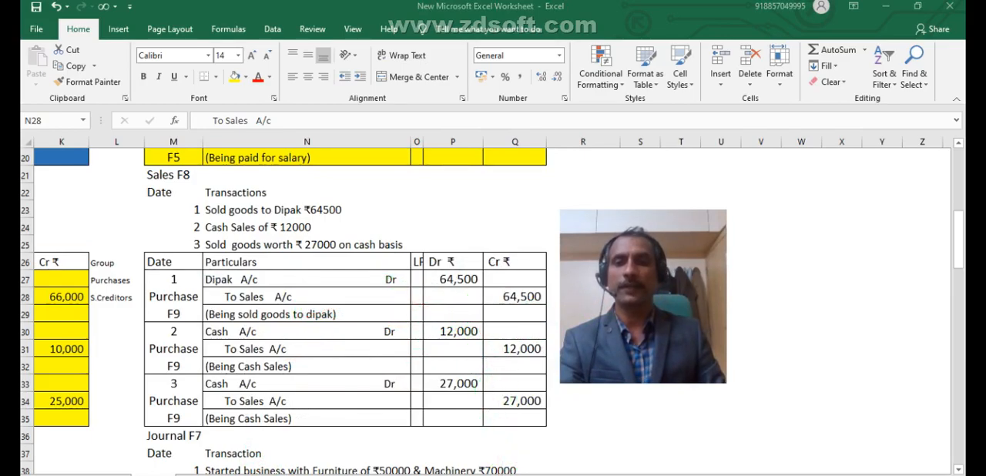
key("alt+Tab")
type("6")
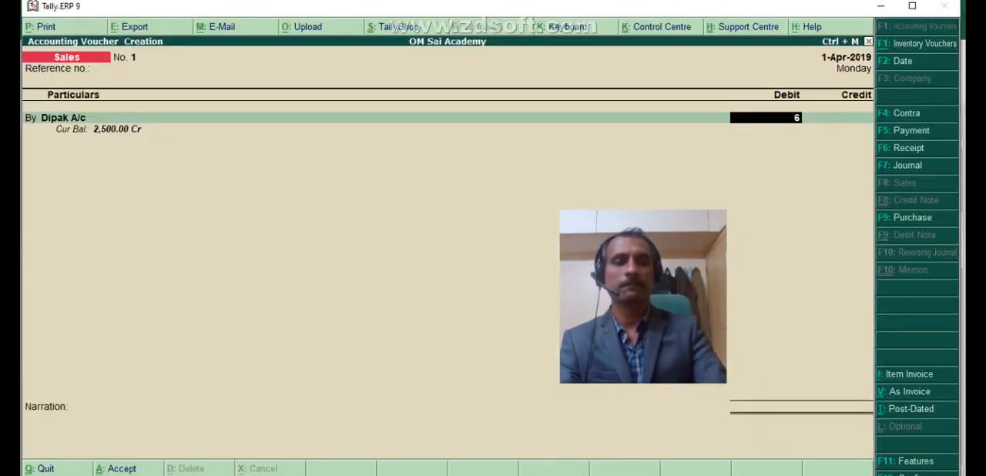
key("Return")
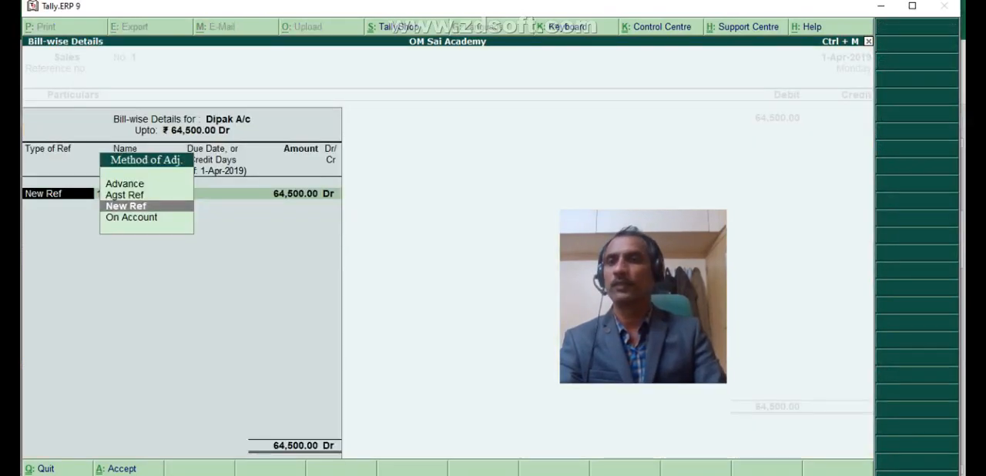
- Set the customer's bill-wise reference to On Account, credit Sales A/c with 64,500 and save the voucher without narration
key("Down")
key("Return")
key("Return")
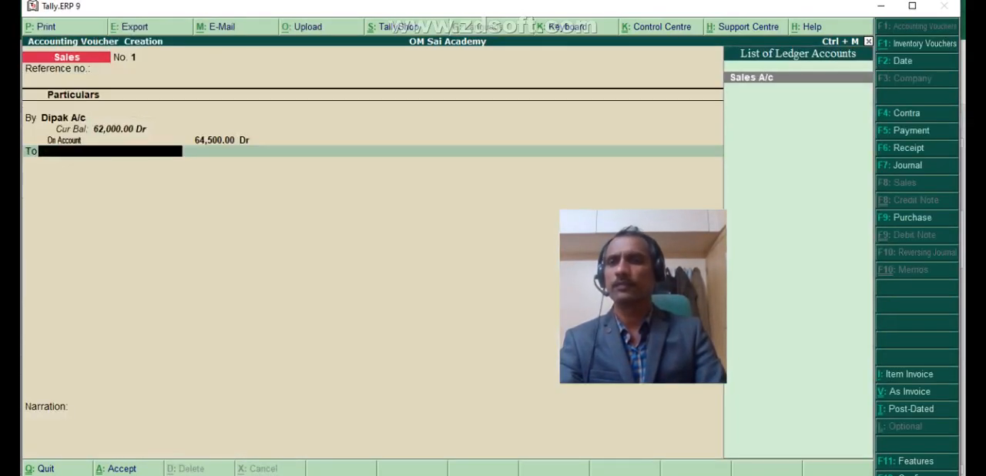
key("Return")
key("Return")
key("Return")
key("Return")
key("Return")
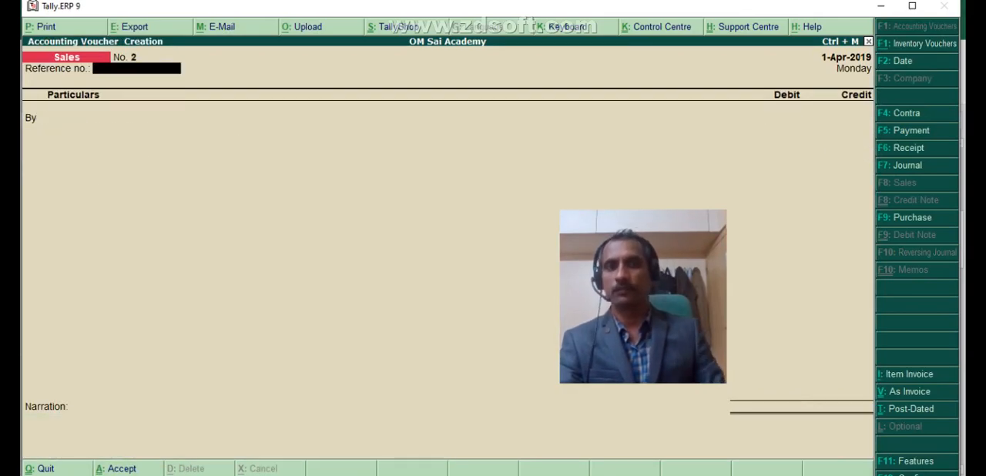
- Check the second sales entry in Excel and debit Cash with 12,000 in the new Tally.ERP 9 sales voucher
key("alt+Tab")
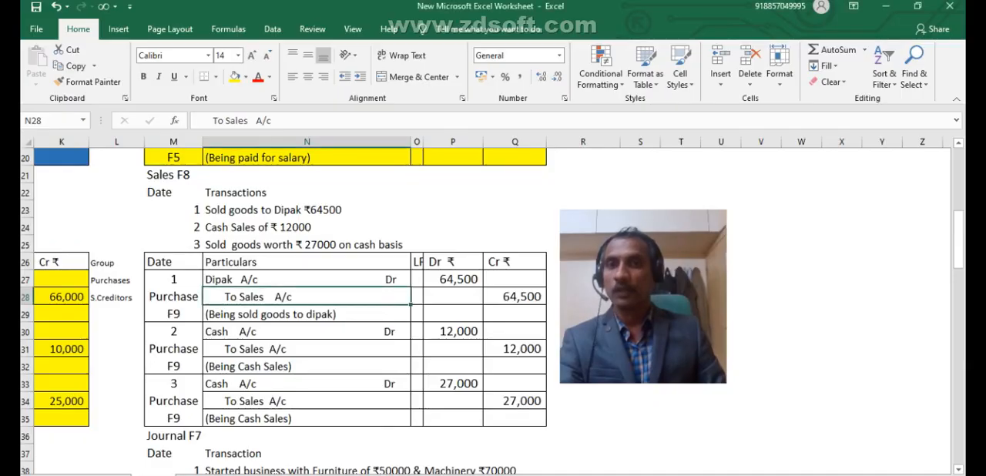
left_click(241, 330)
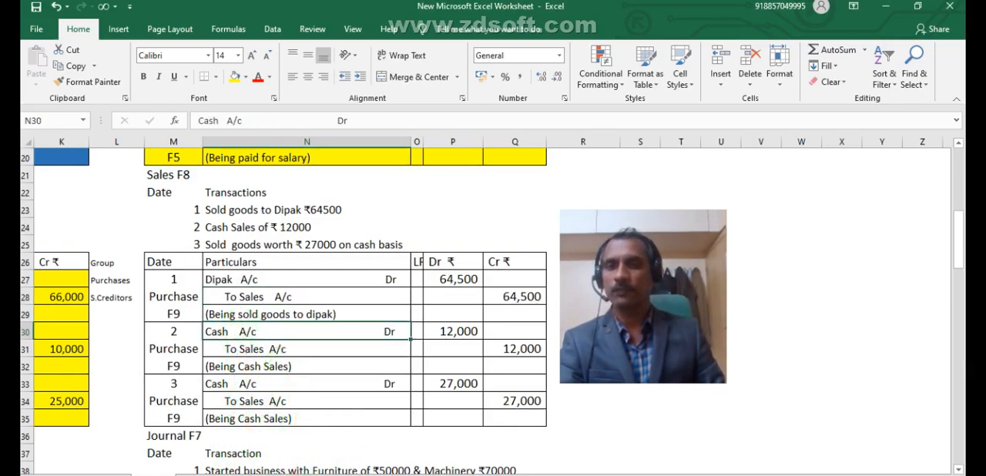
key("alt+Tab")
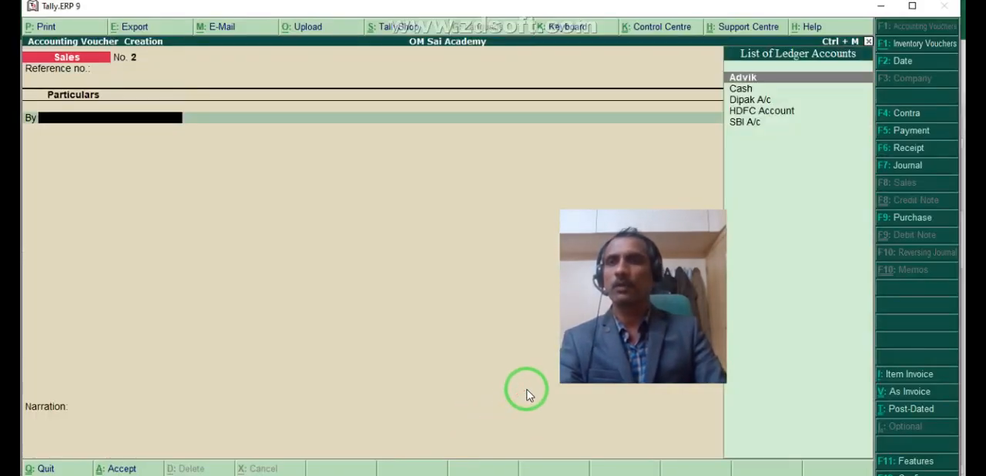
key("Down")
key("Return")
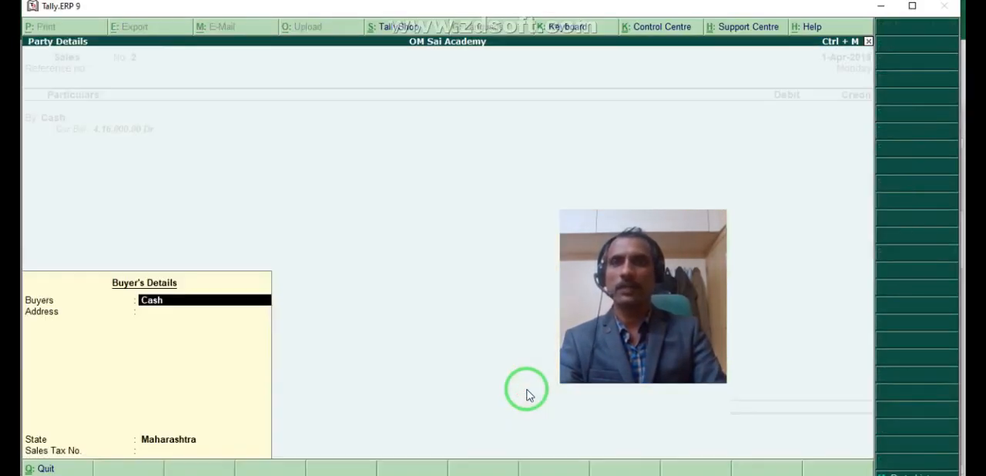
key("Return")
key("Return")
key("Return")
key("Return")
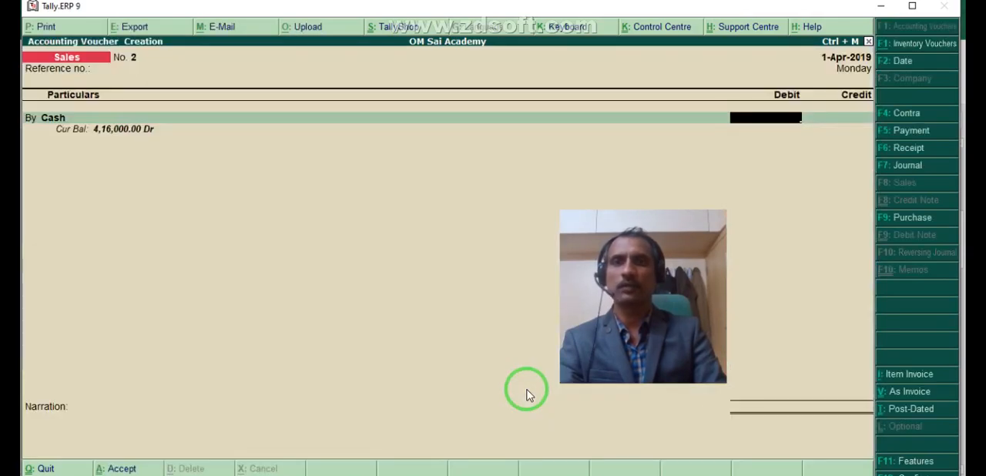
key("Return")
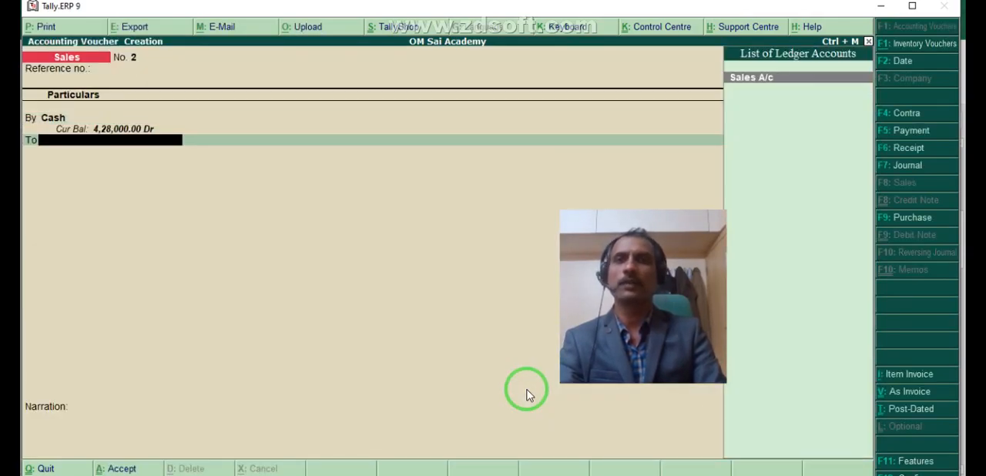
- Credit Sales A/c with 12,000 and save the cash sales voucher without narration
key("Return")
key("Return")
key("Return")
key("Return")
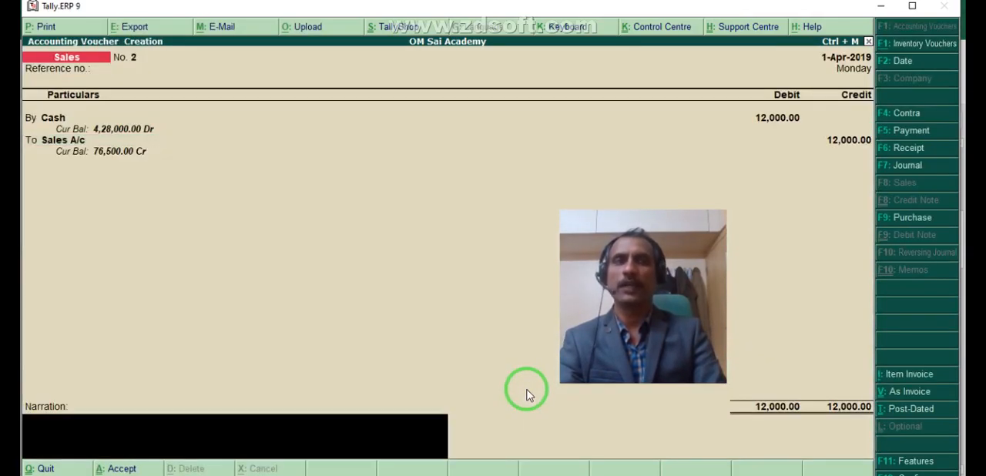
key("Return")
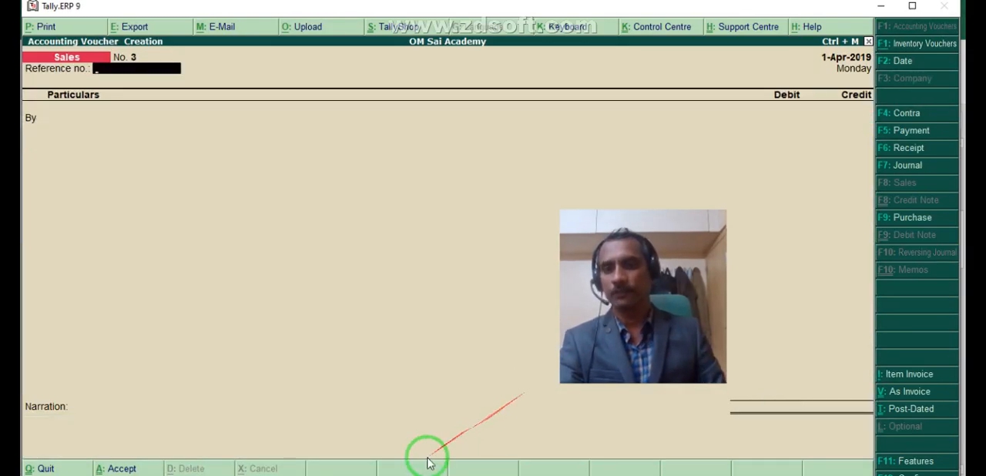
- Check the third sales entry in Excel and return to the debit line of the new Tally.ERP 9 sales voucher
key("alt+Tab")
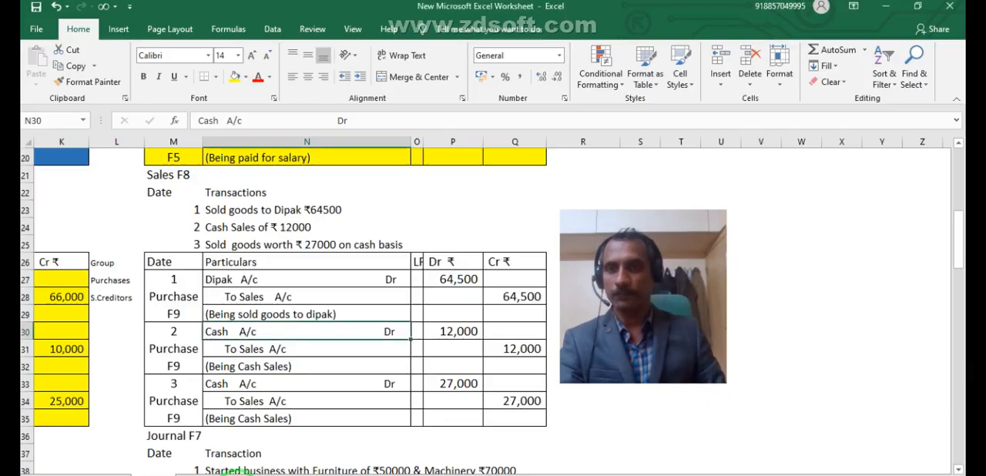
left_click(213, 381)
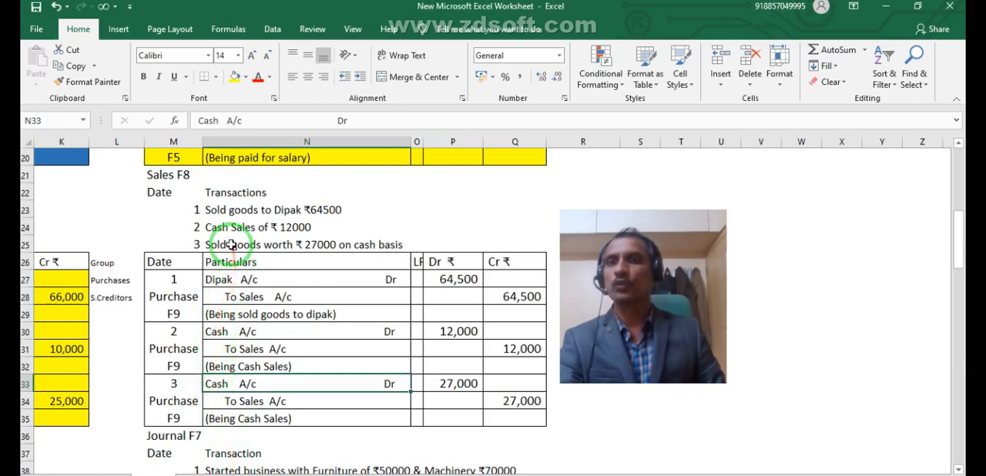
left_click(304, 400)
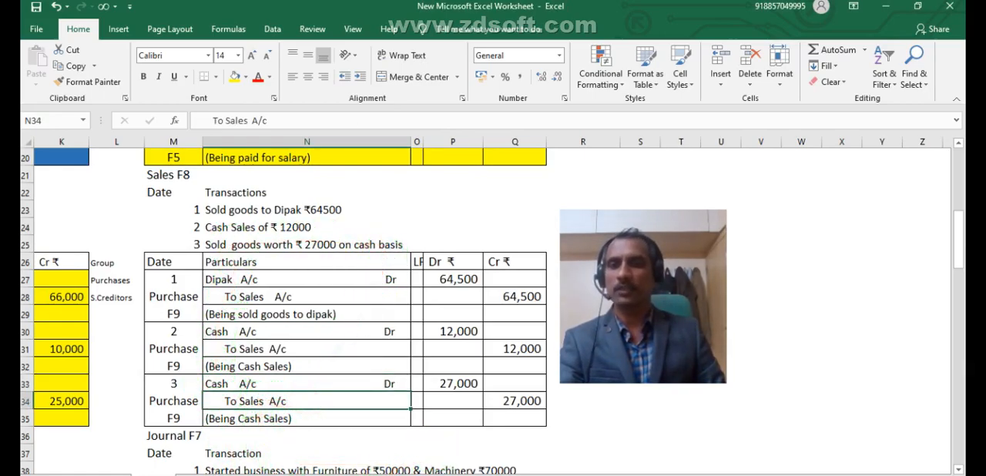
left_click(447, 475)
key("Return")
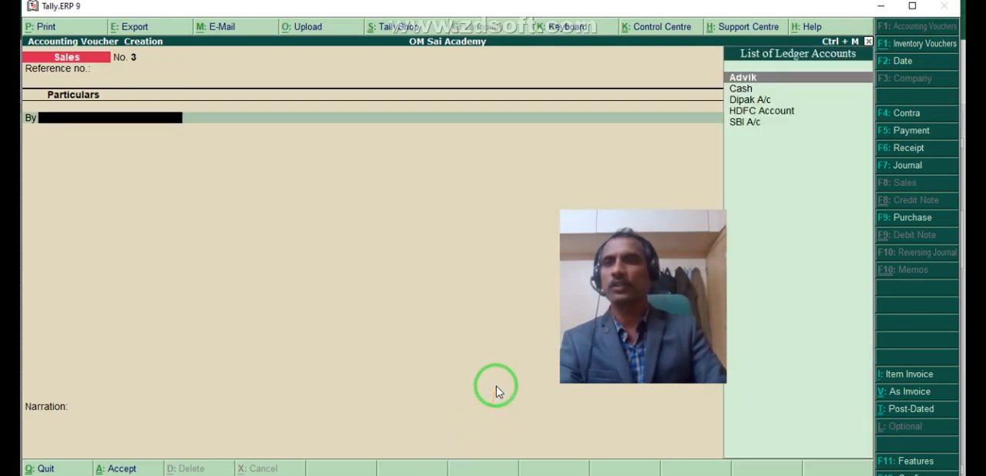
- Debit Cash with 27,000 in the third sales voucher, accepting the default buyer's details
key("Down")
key("Return")
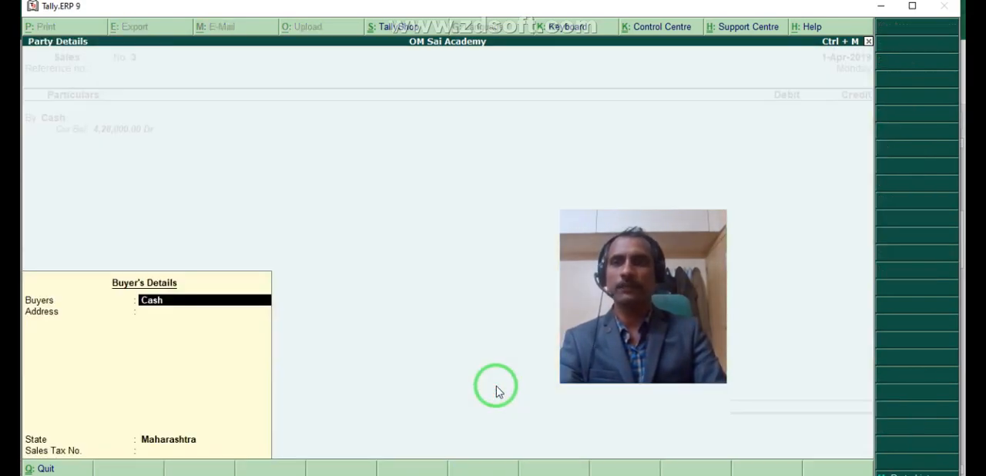
key("Return")
key("Return")
key("Return")
key("Return")
type("27,000")
key("Return")
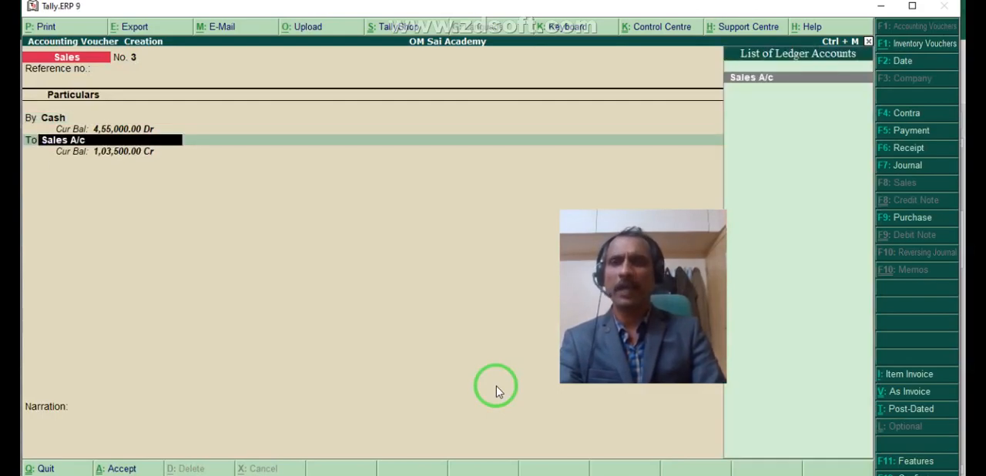
- Credit Sales A/c with 27,000 and save the third sales voucher without narration
key("Return")
key("Return")
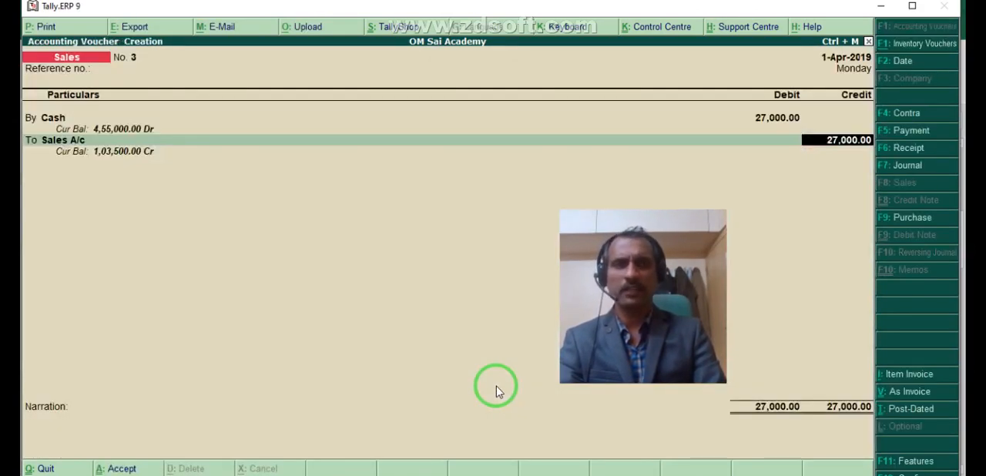
key("Return")
key("Return")
- Quit voucher entry and review the Profit & Loss A/c report, leaving its period as it is
key("Return")
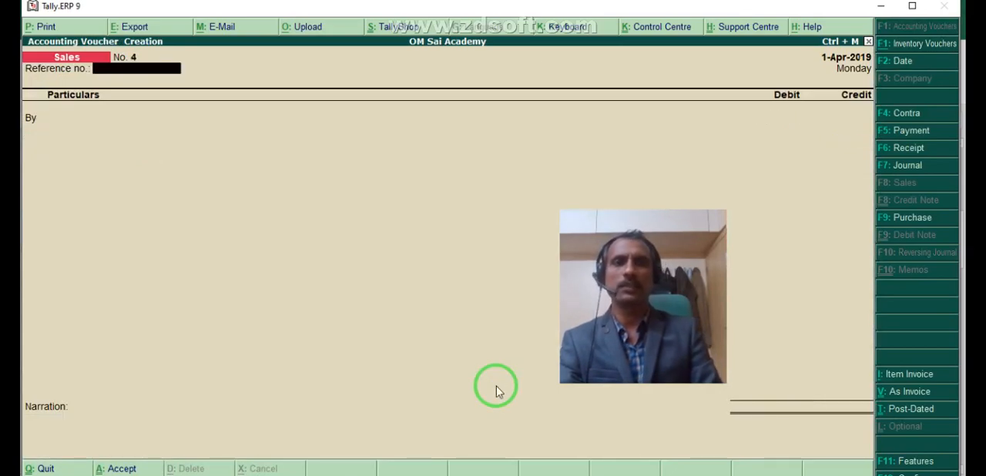
key("Escape")
key("Return")
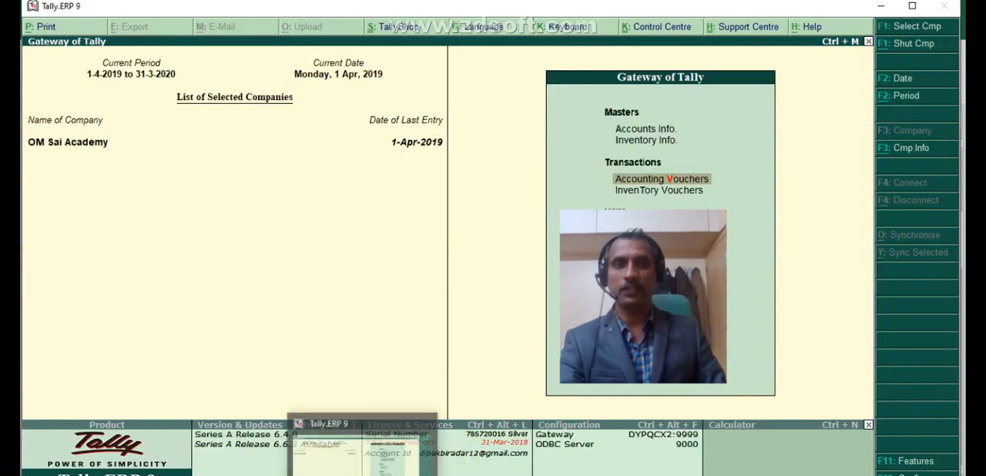
left_click_drag(573, 278, 304, 245)
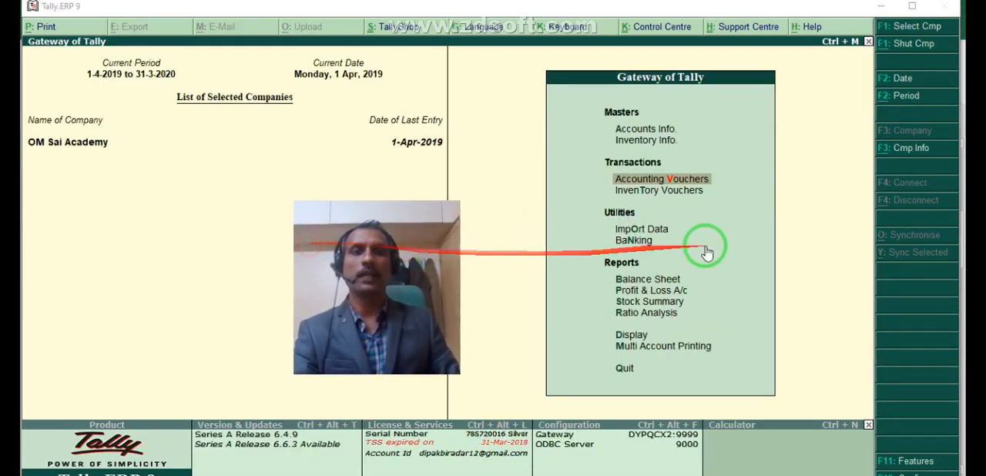
left_click(672, 284)
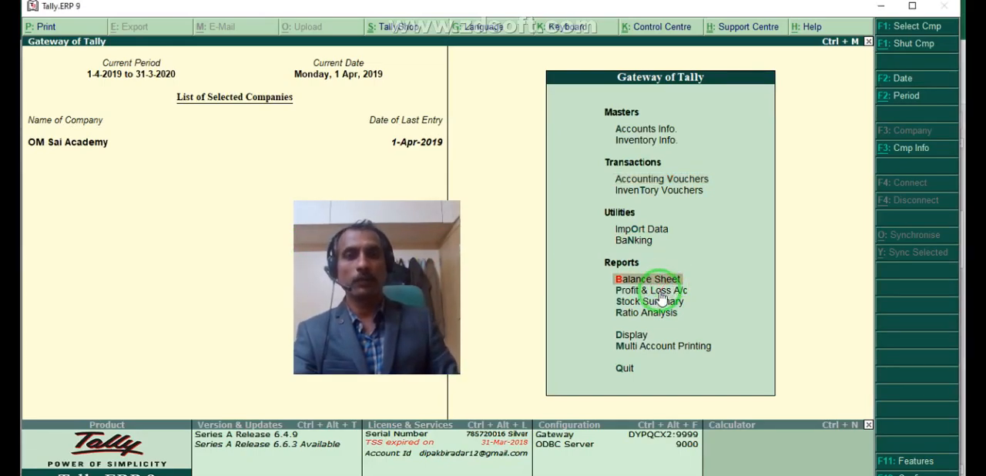
left_click(670, 290)
left_click(664, 292)
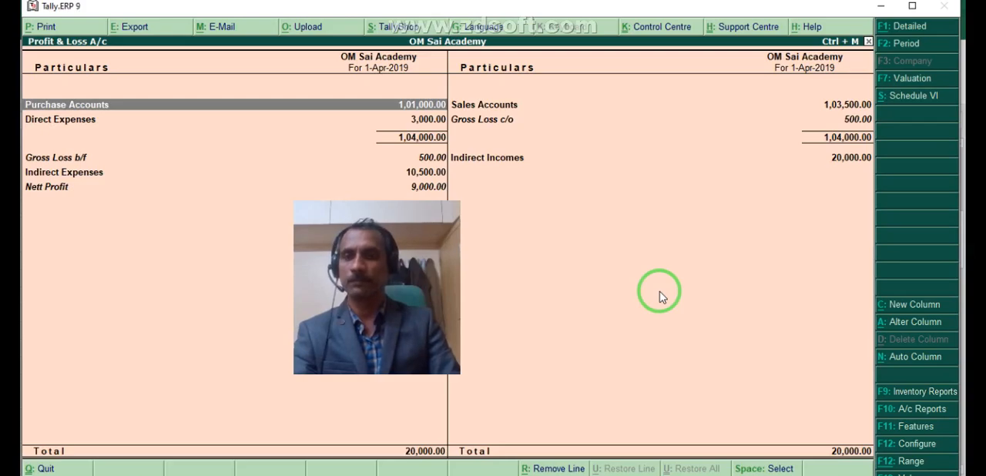
key("F2")
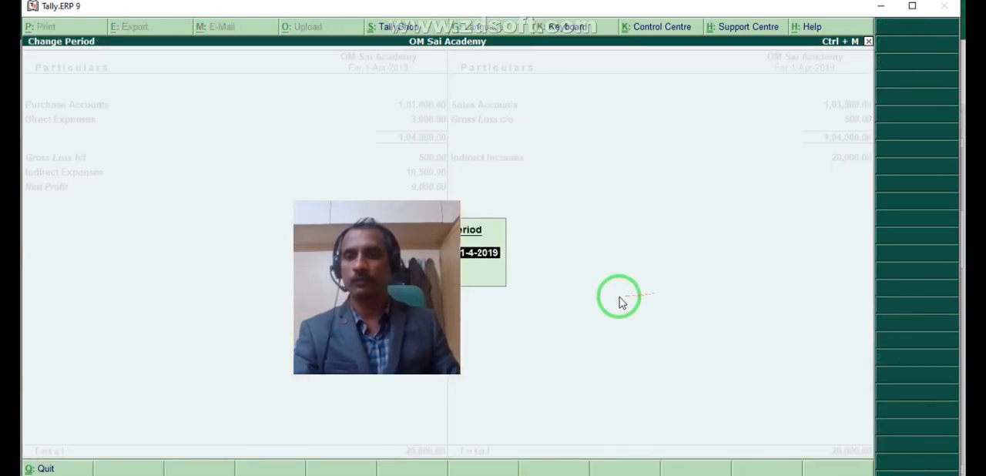
key("Escape")
- Review the Balance Sheet, return to the Gateway of Tally and dismiss the low-battery notice
left_click_drag(378, 264, 257, 284)
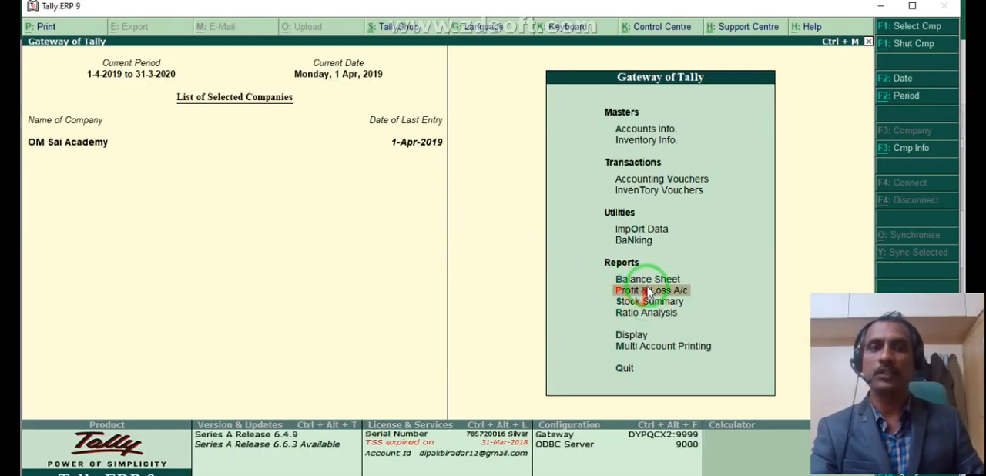
left_click(645, 282)
left_click(645, 282)
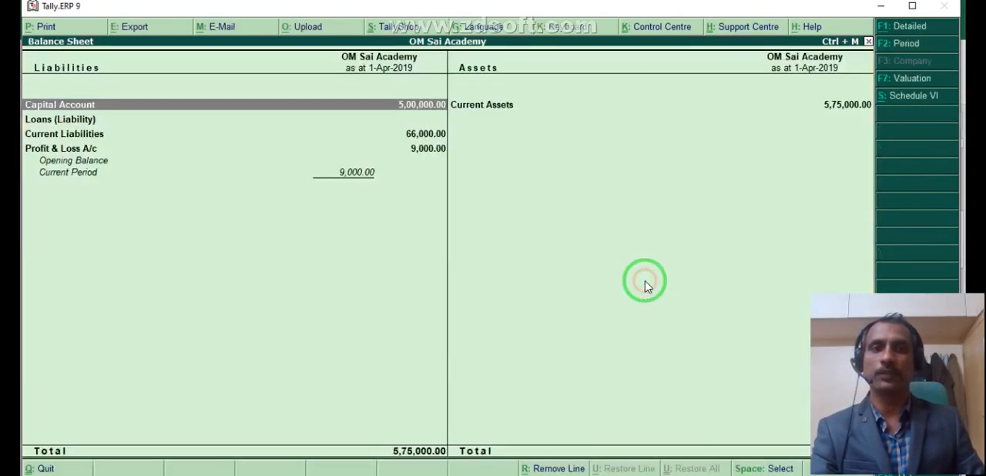
key("Escape")
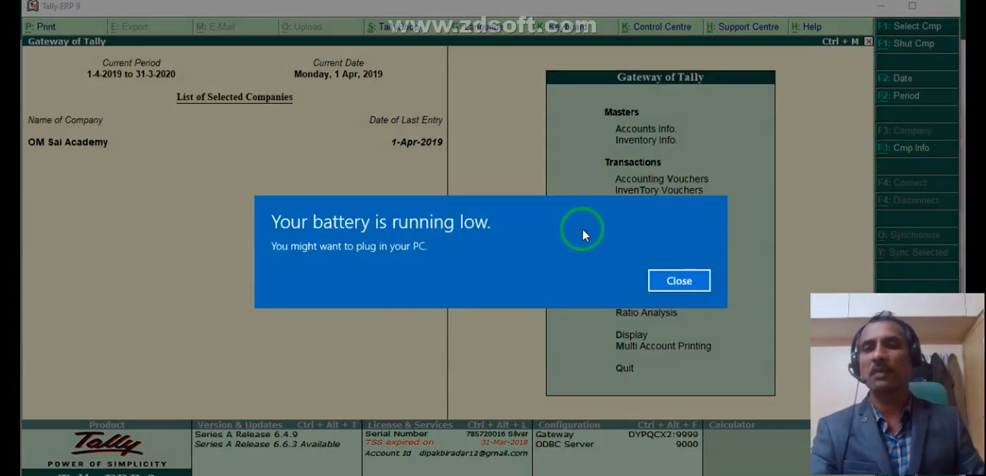
left_click(677, 282)
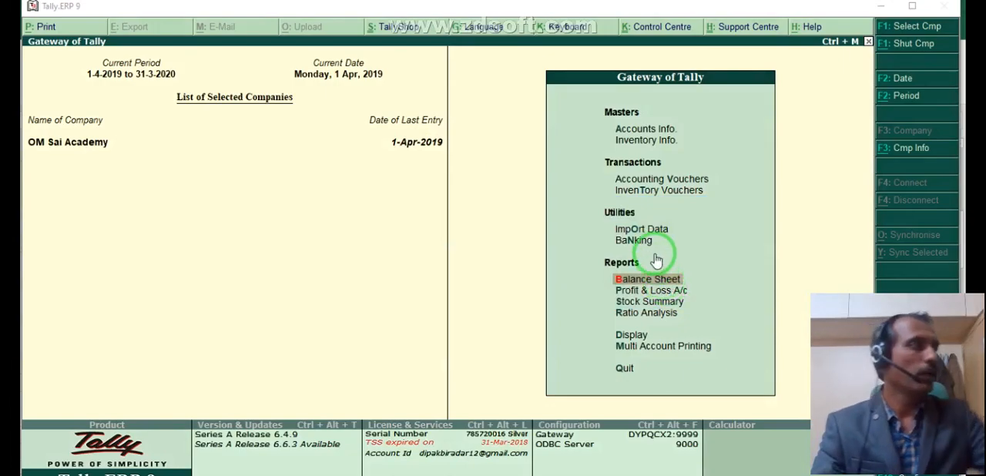